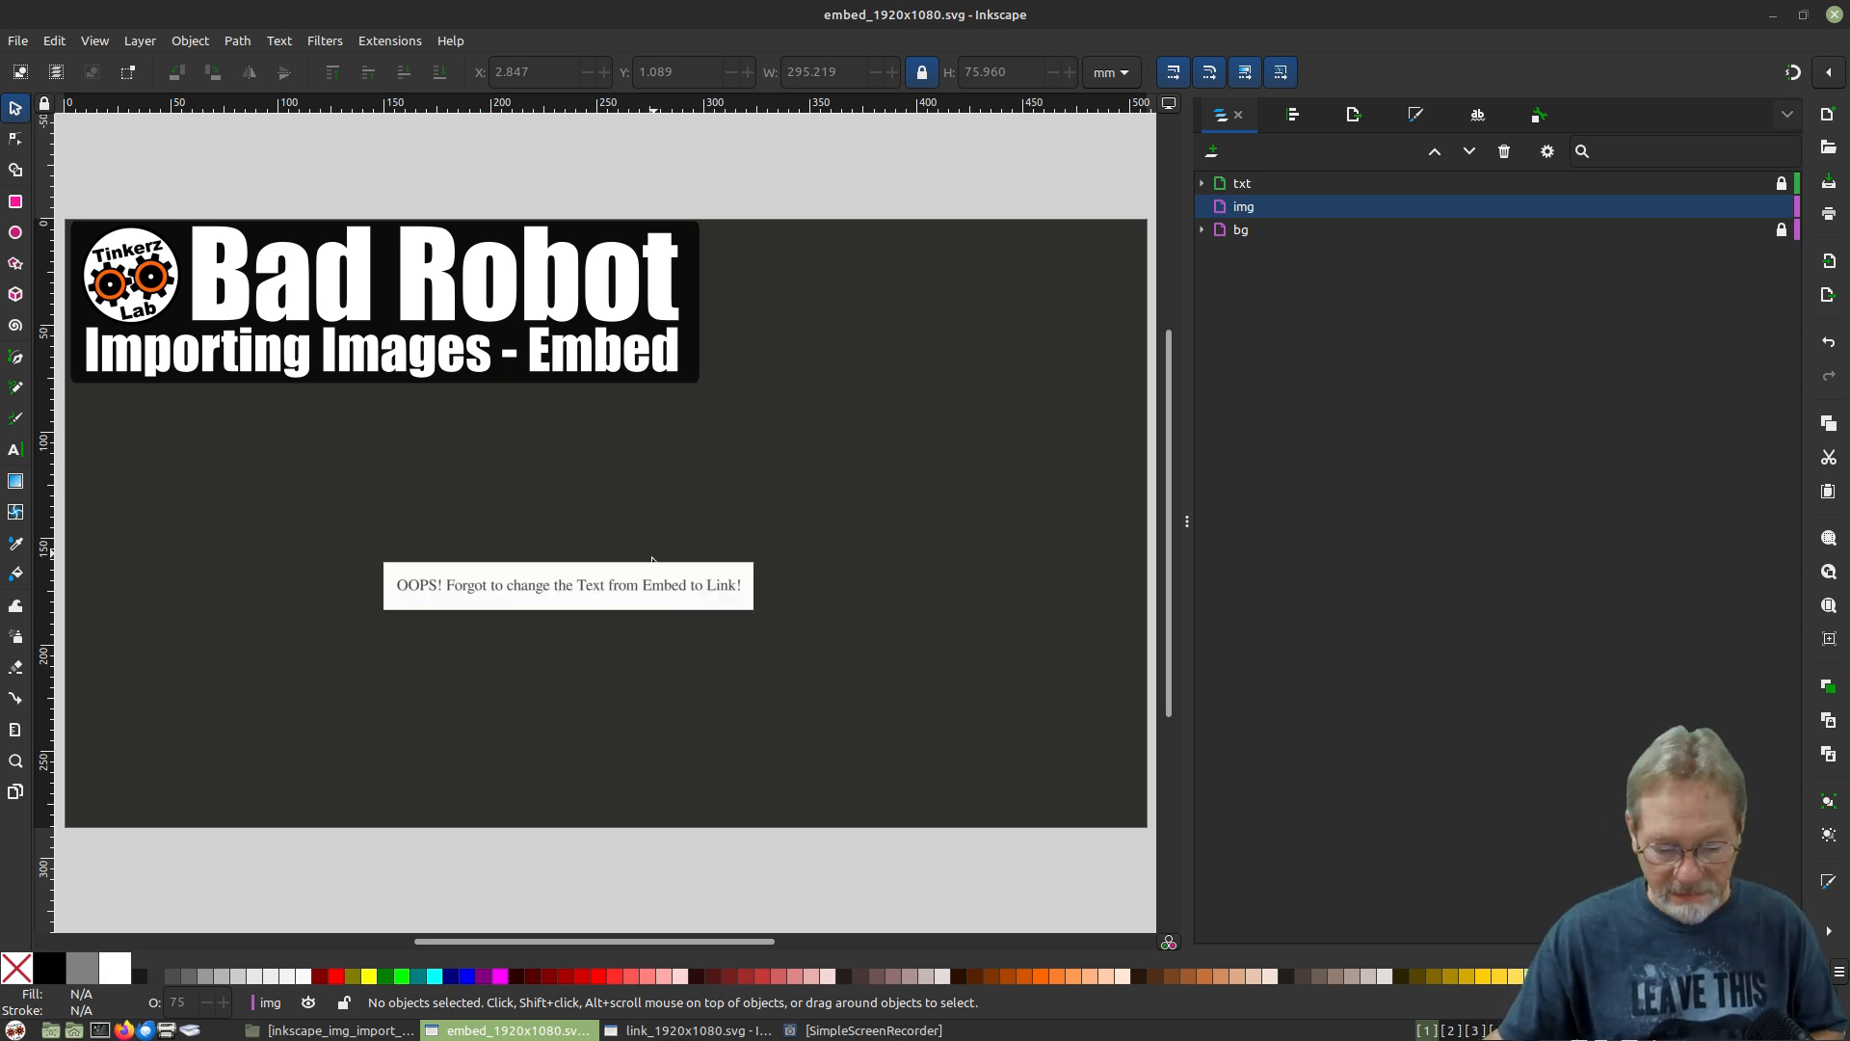
Switch to the file manager and compare the file sizes of link_1920x1080.svg and embed_1920x1080.svg.
left_click(339, 1030)
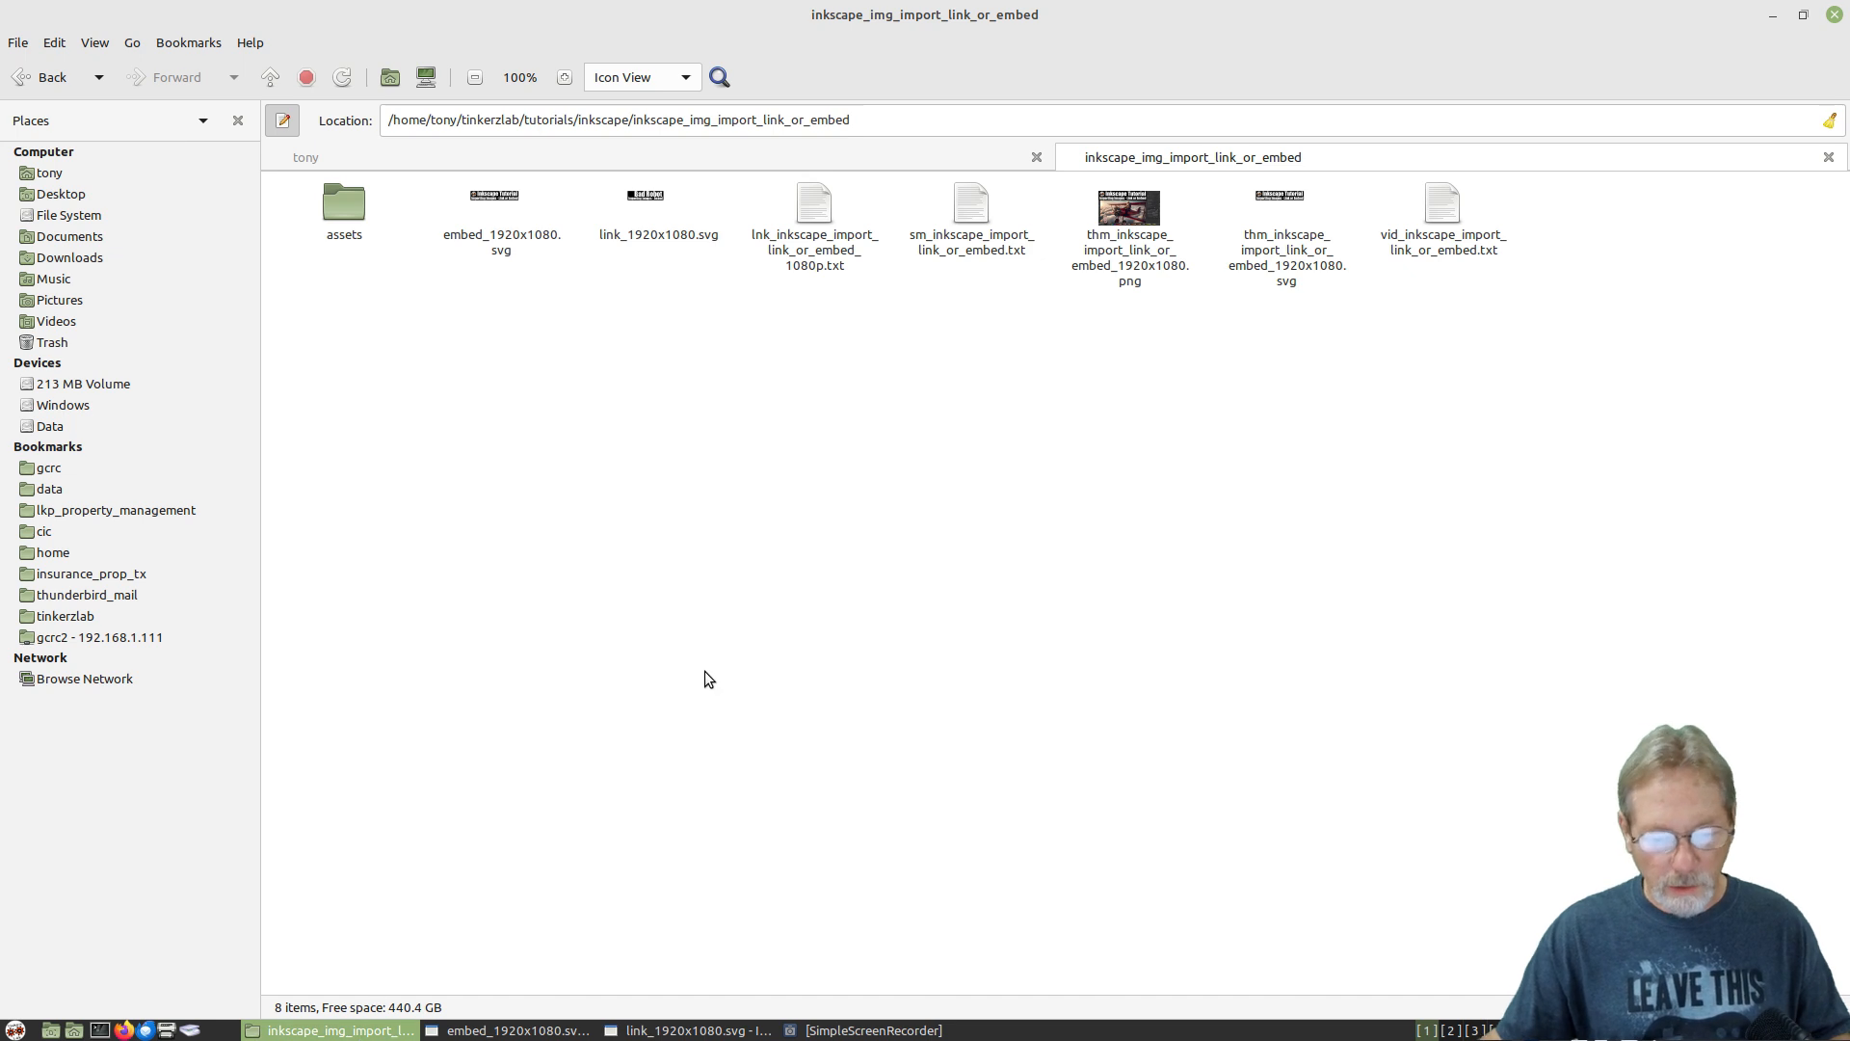
left_click(650, 233)
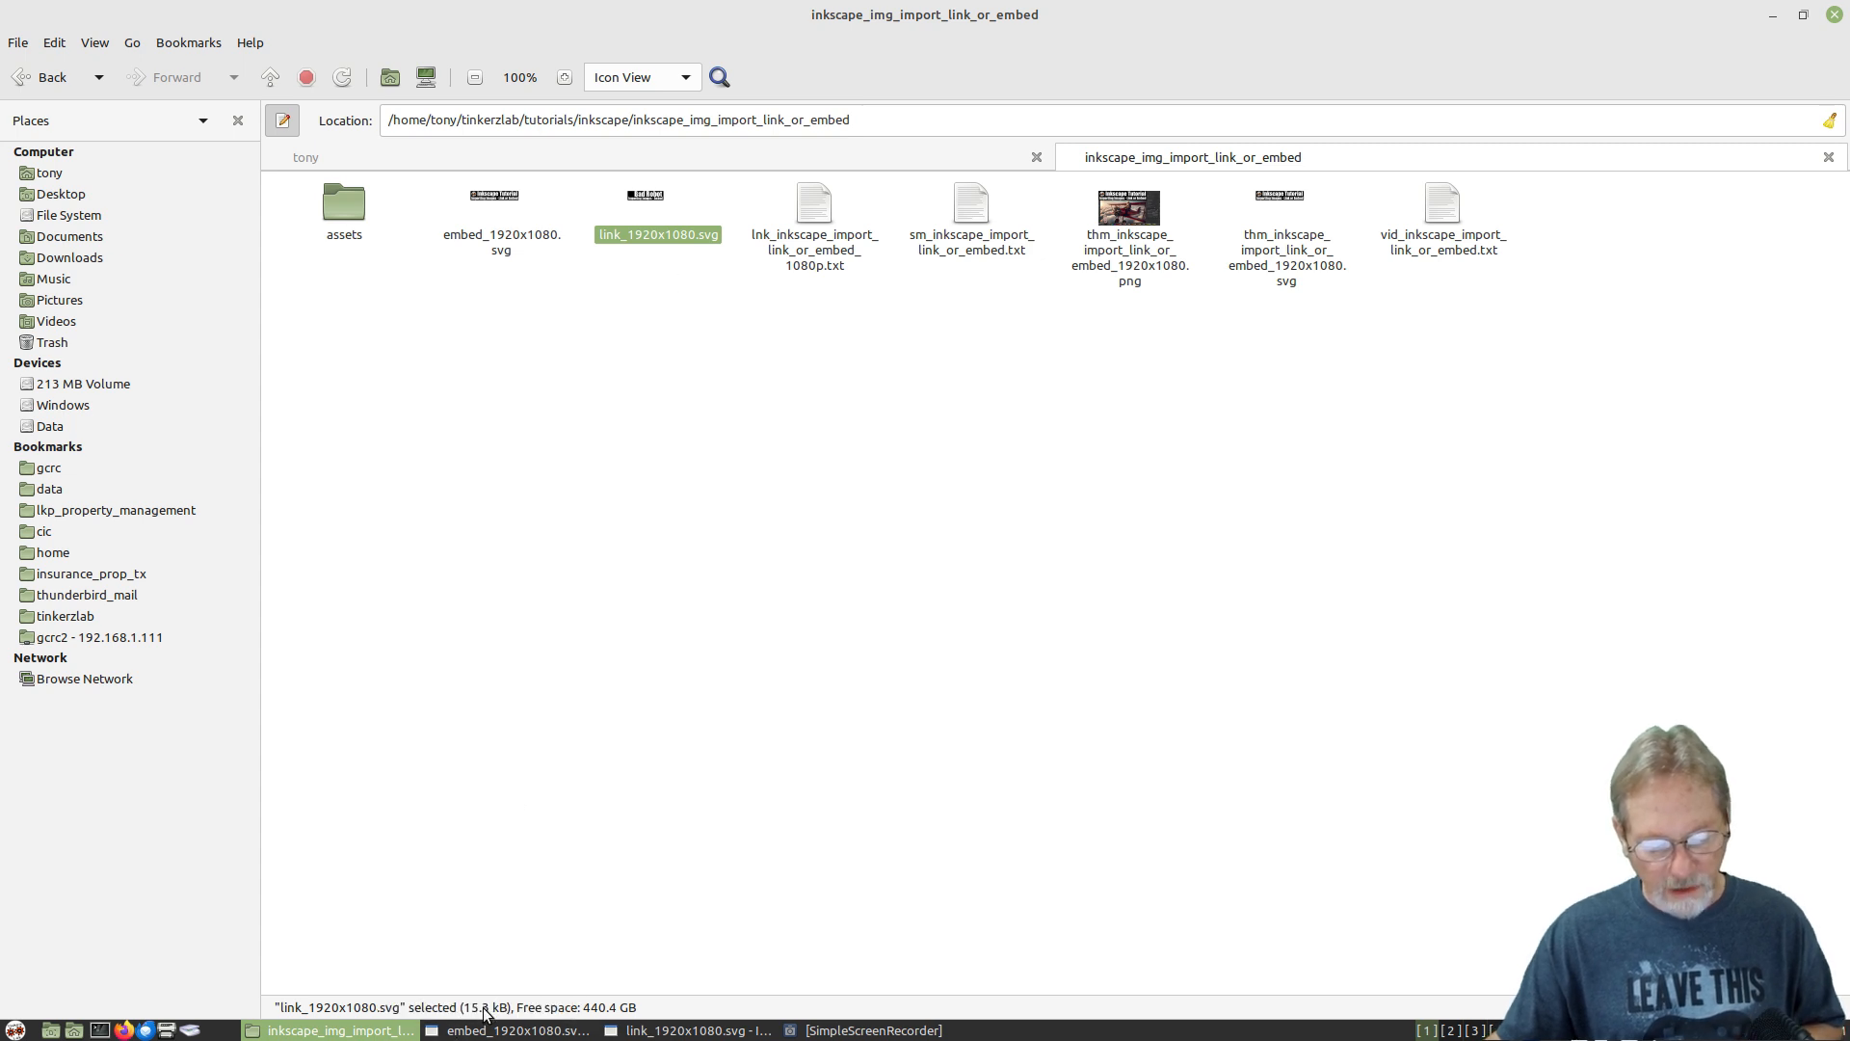
left_click(499, 241)
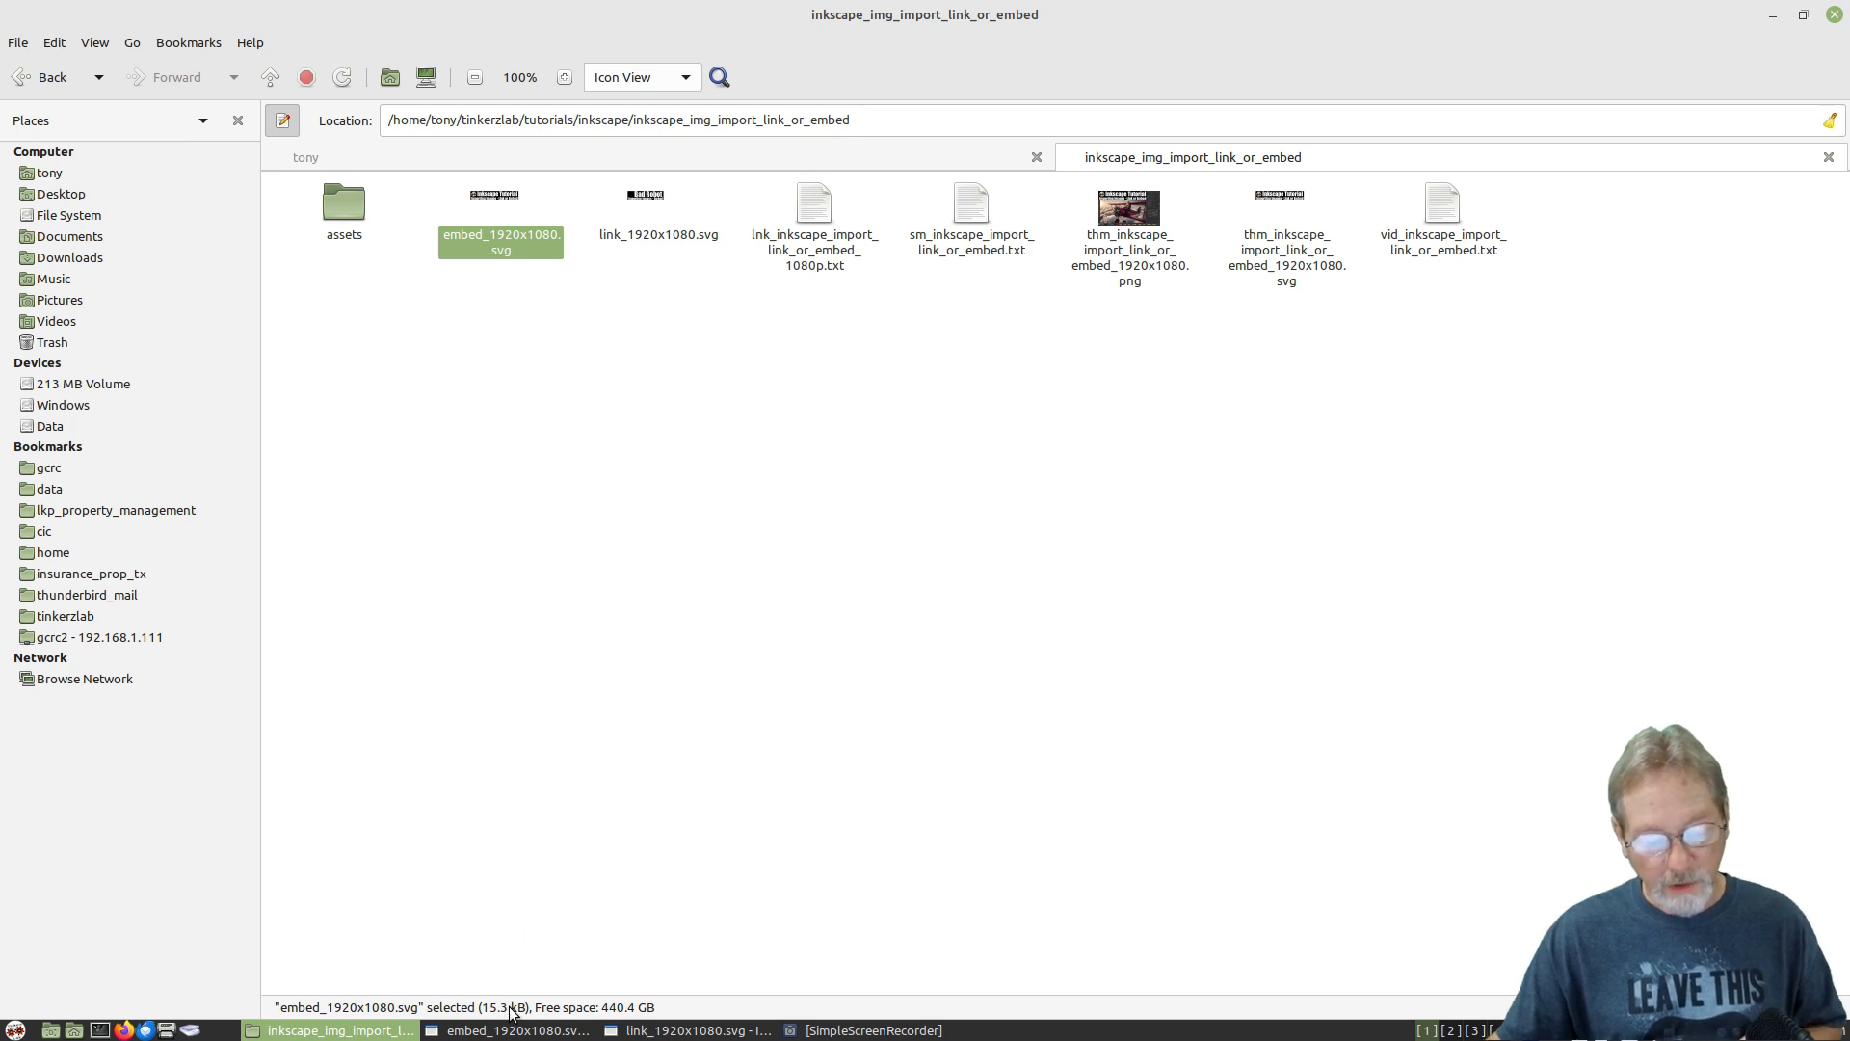
left_click(679, 235)
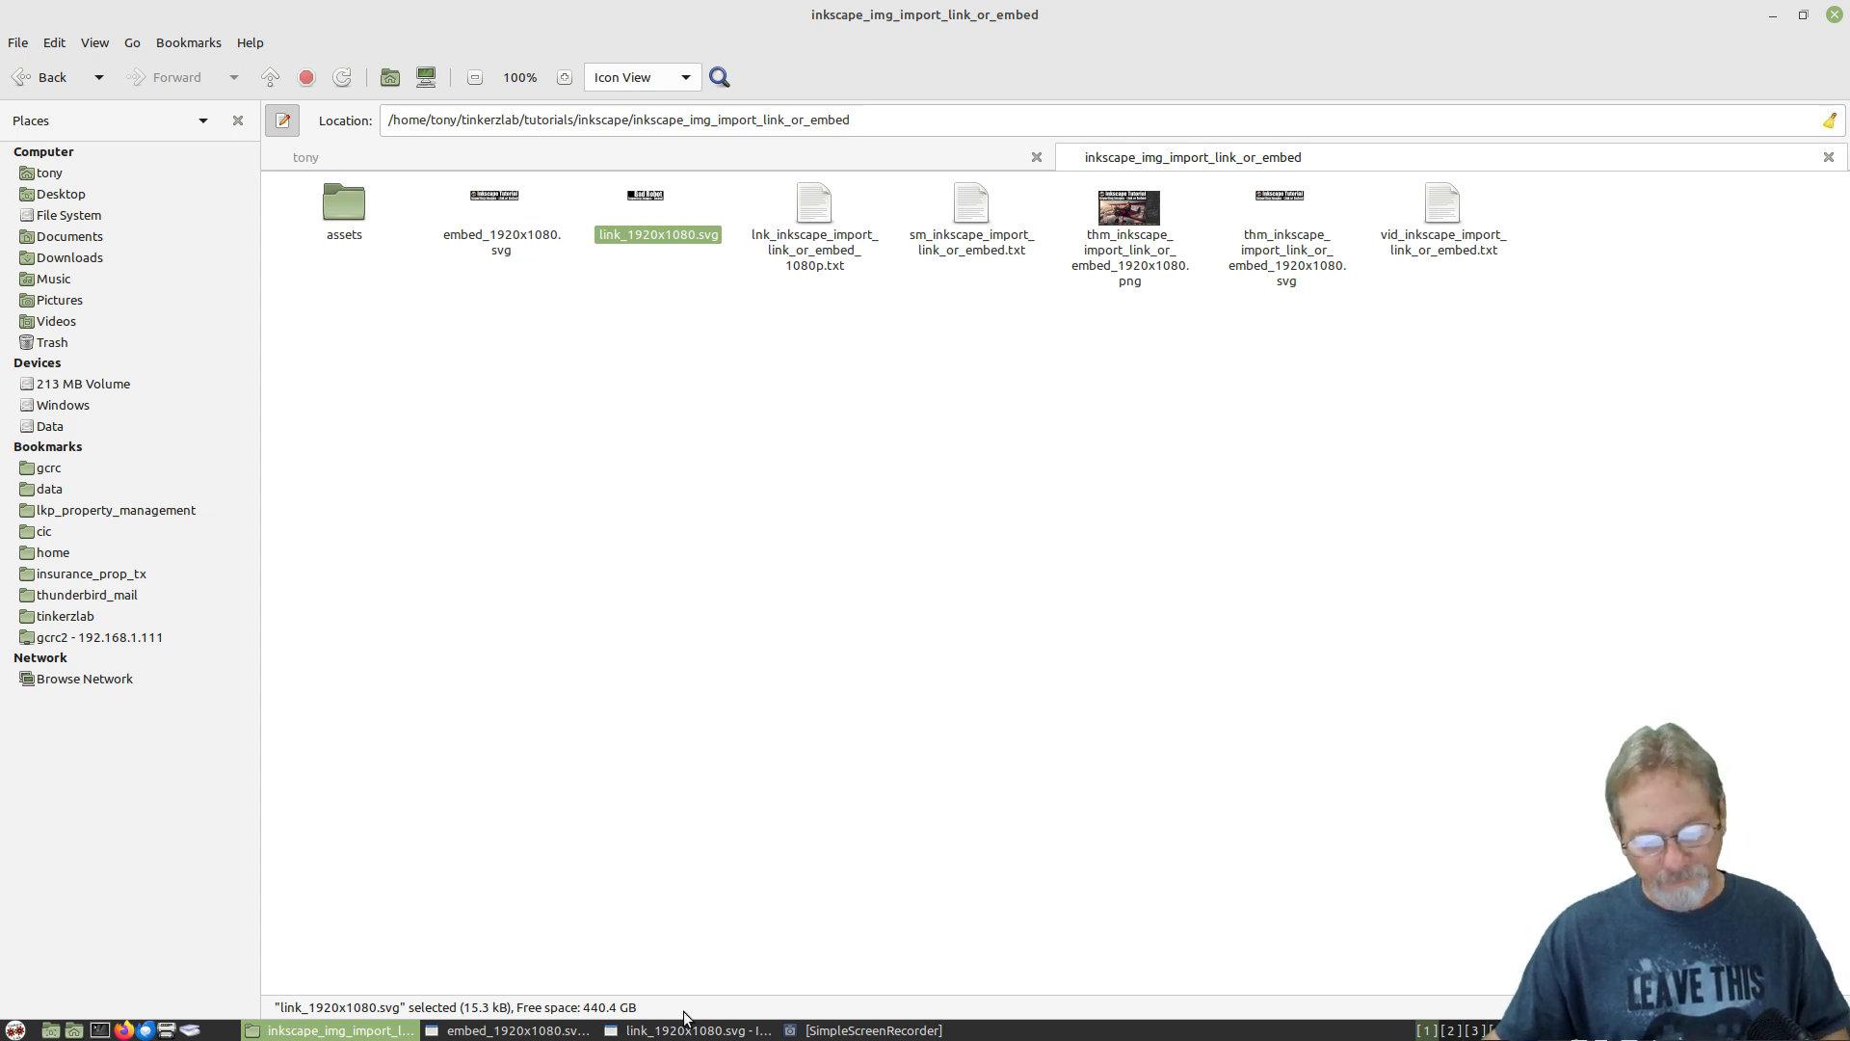
mouse_move(695, 1036)
Switch to embed_1920x1080.svg in Inkscape and import evil_robot_cartoon_1920x1080_008.png into the img layer as an embedded image.
left_click(517, 1030)
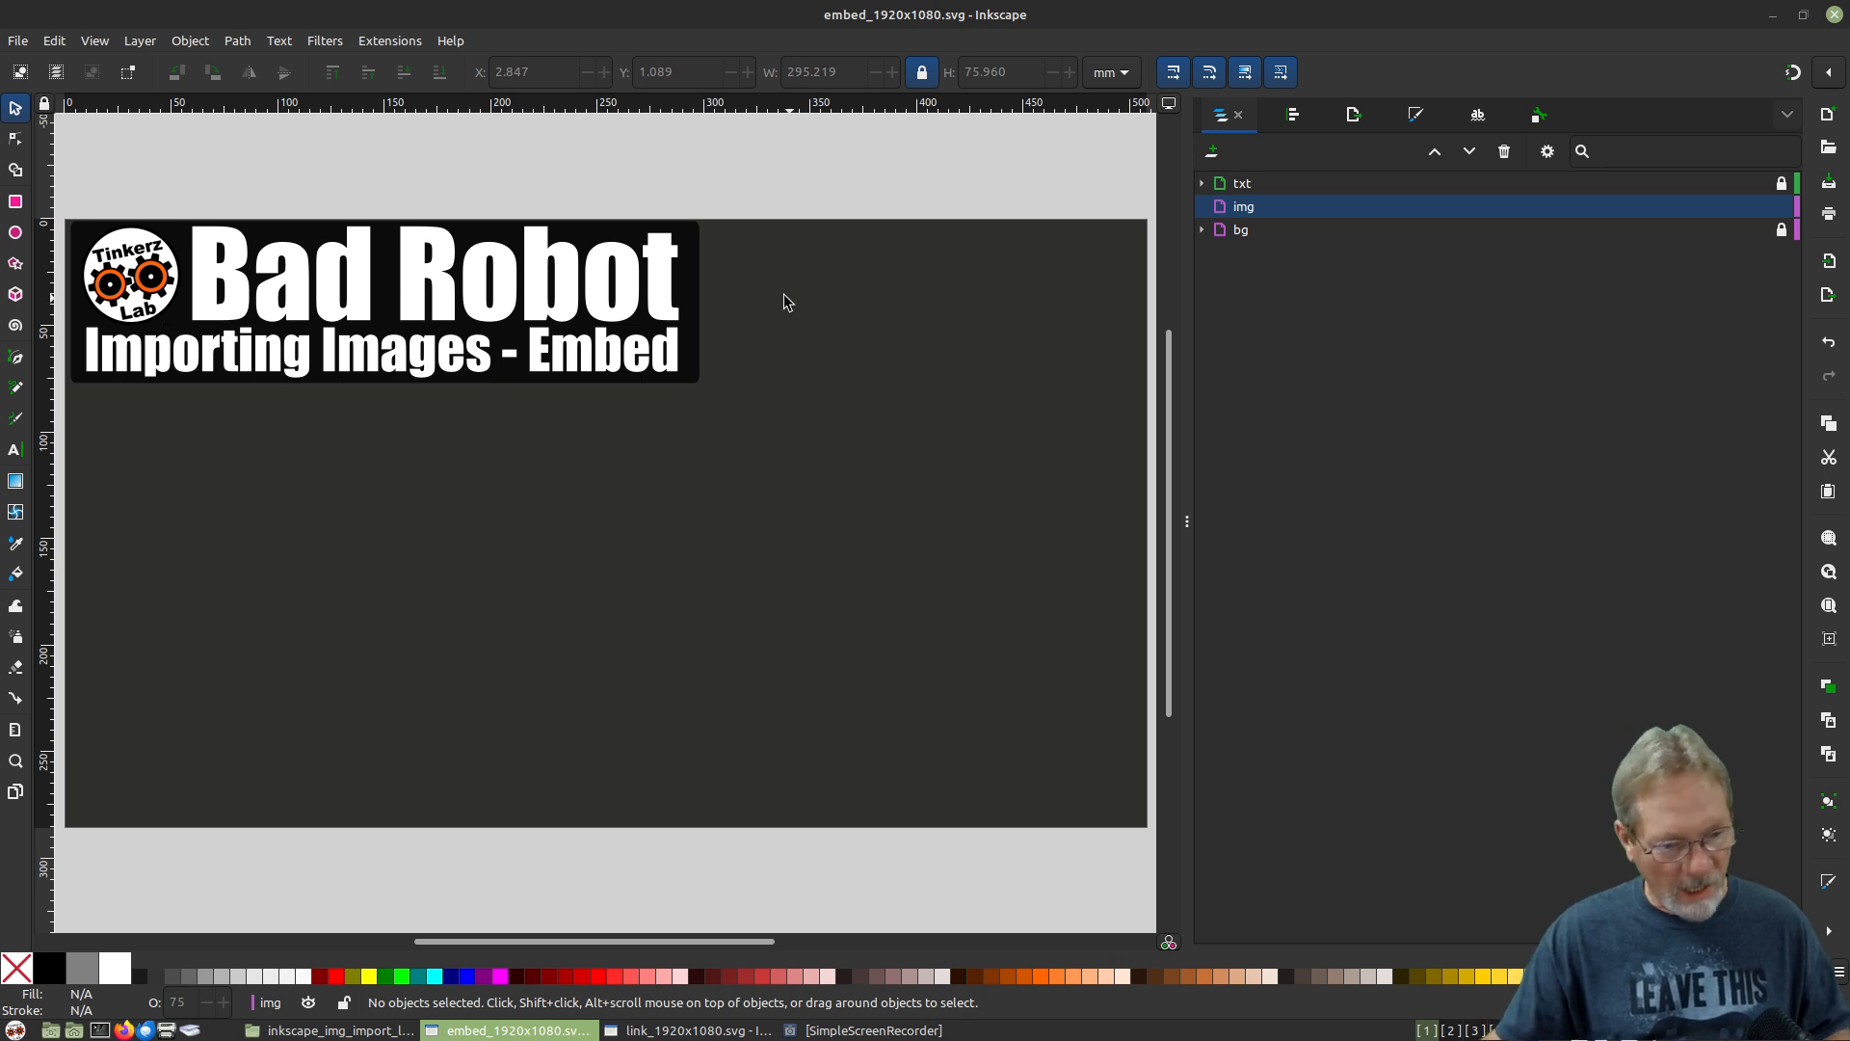
left_click(17, 40)
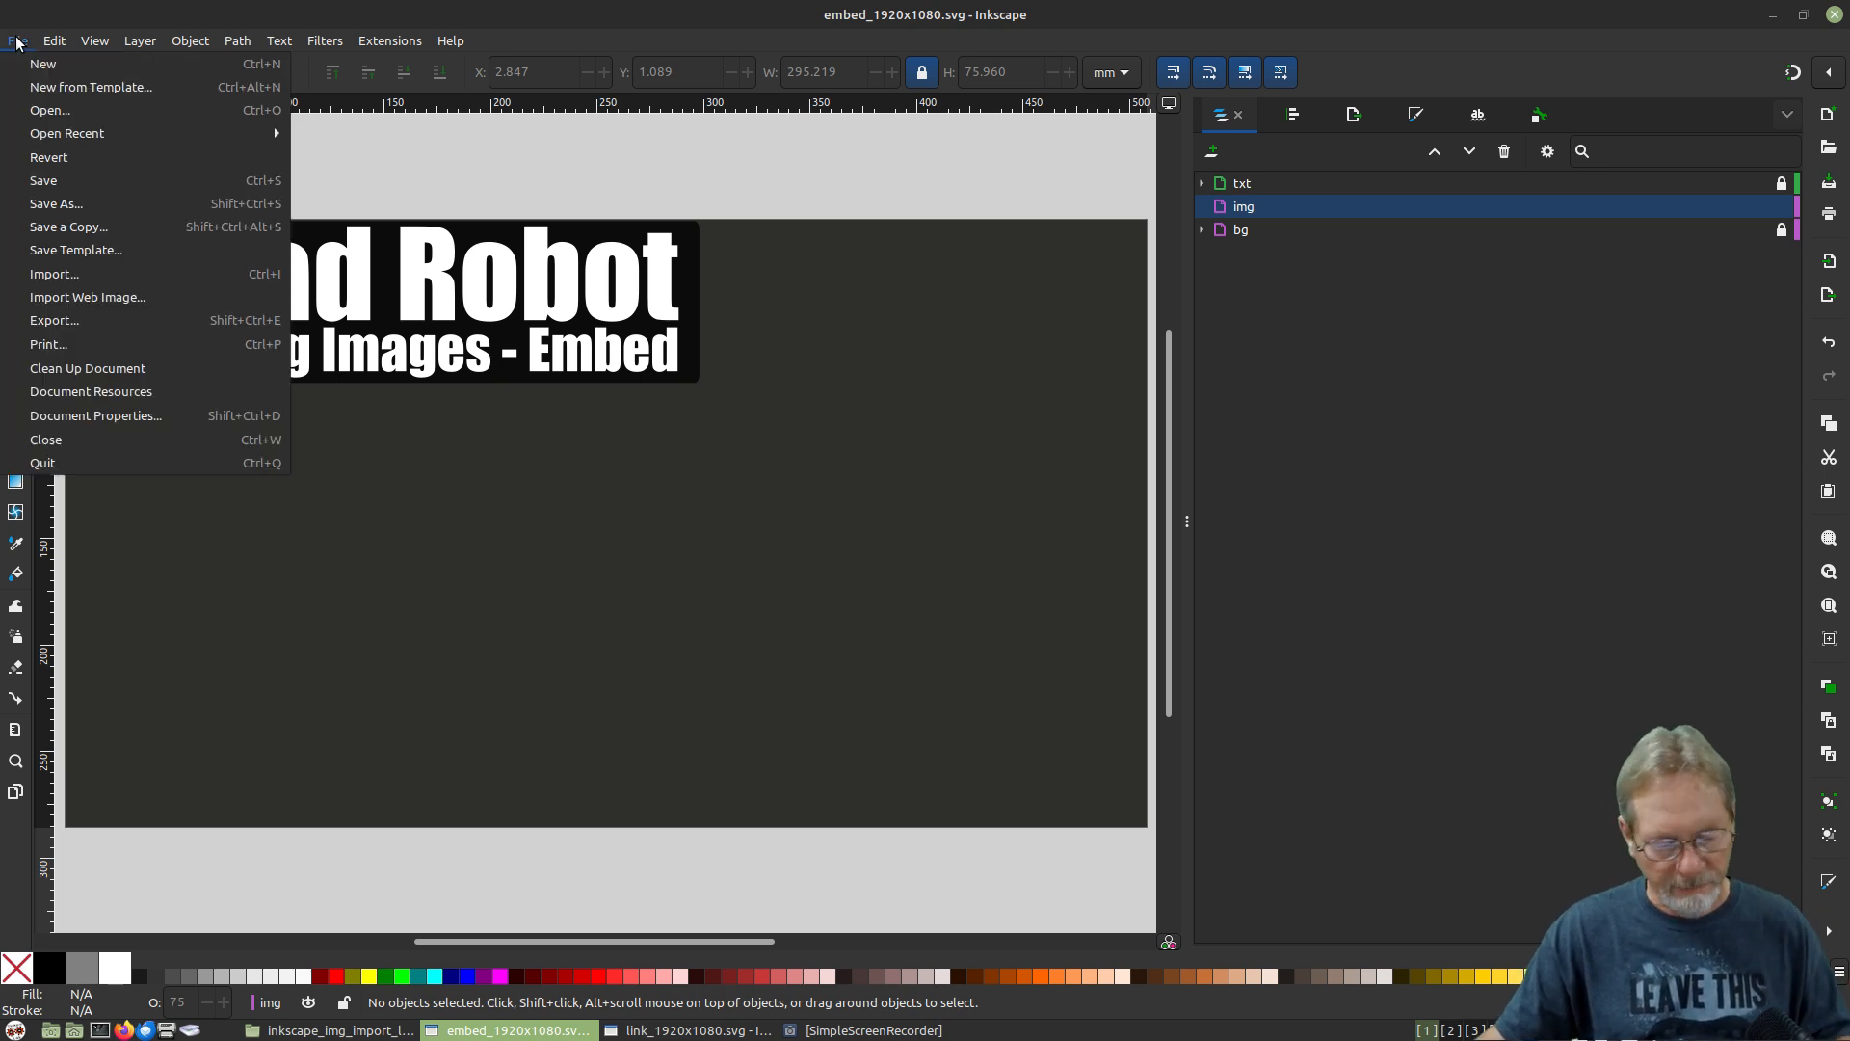
left_click(46, 276)
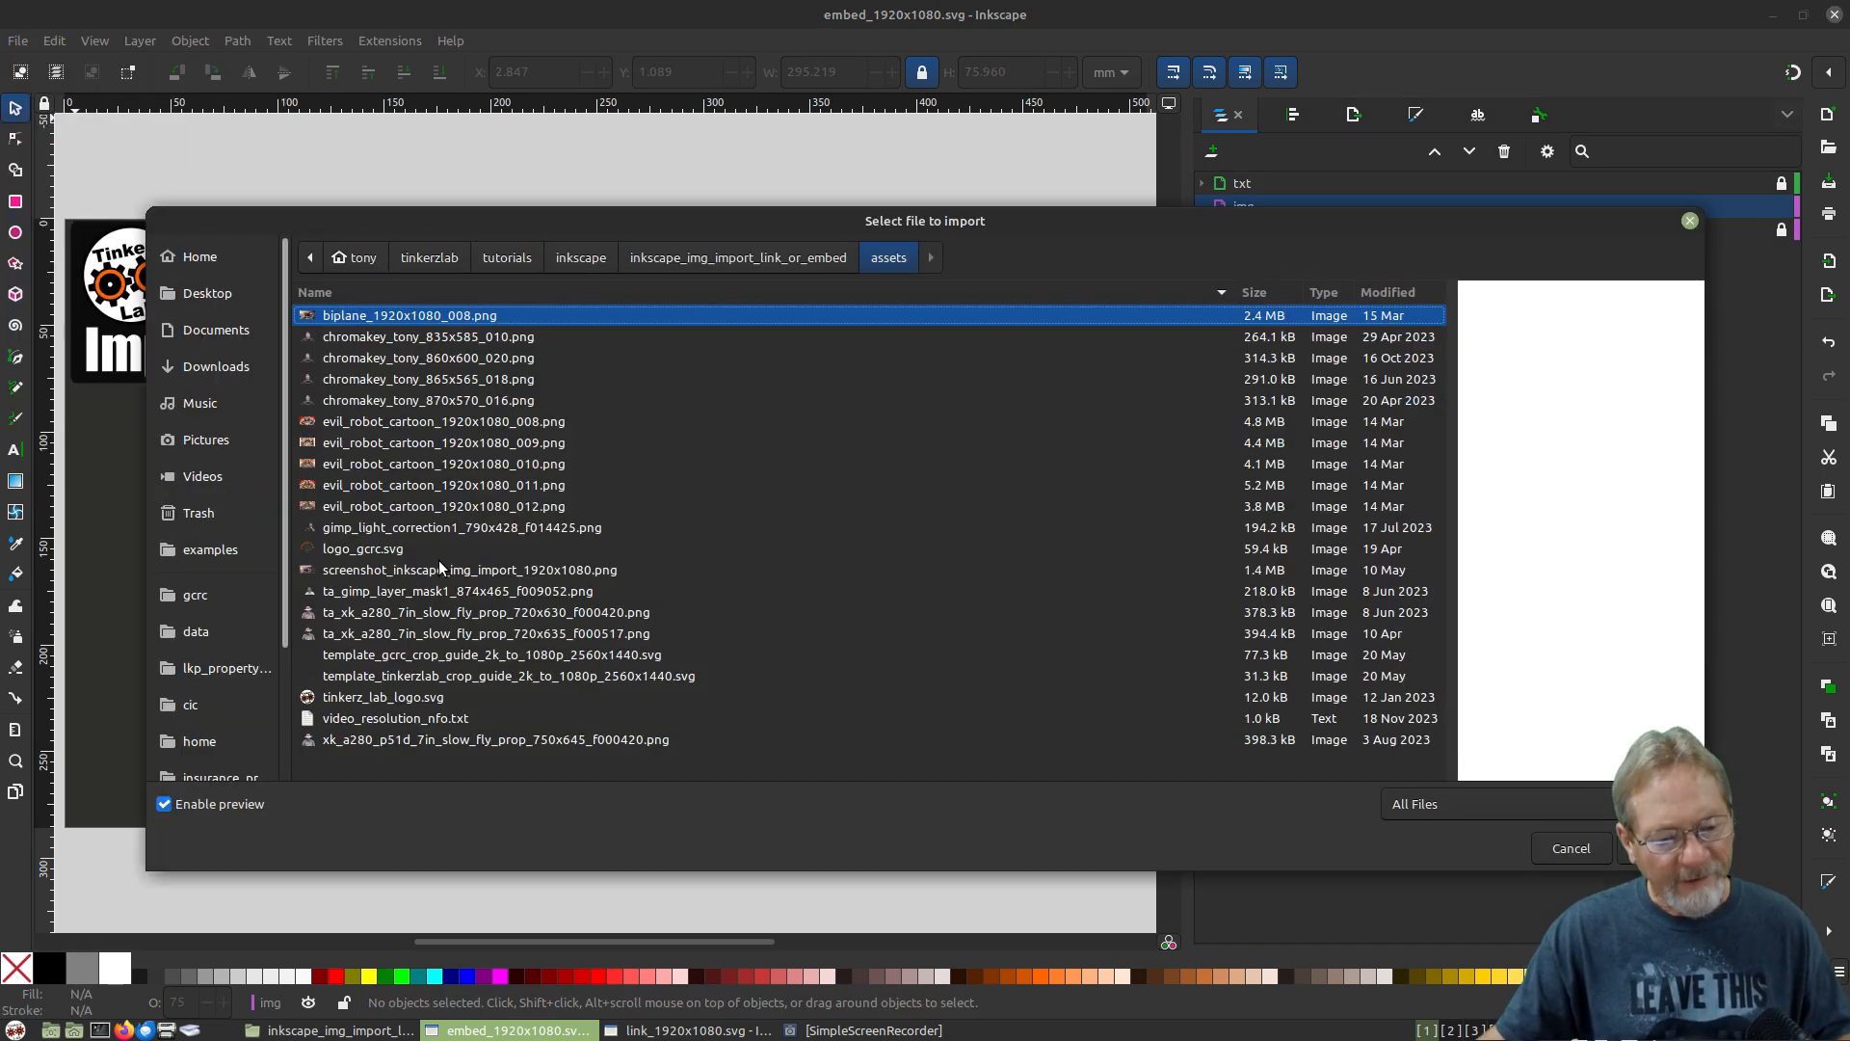
double_click(533, 421)
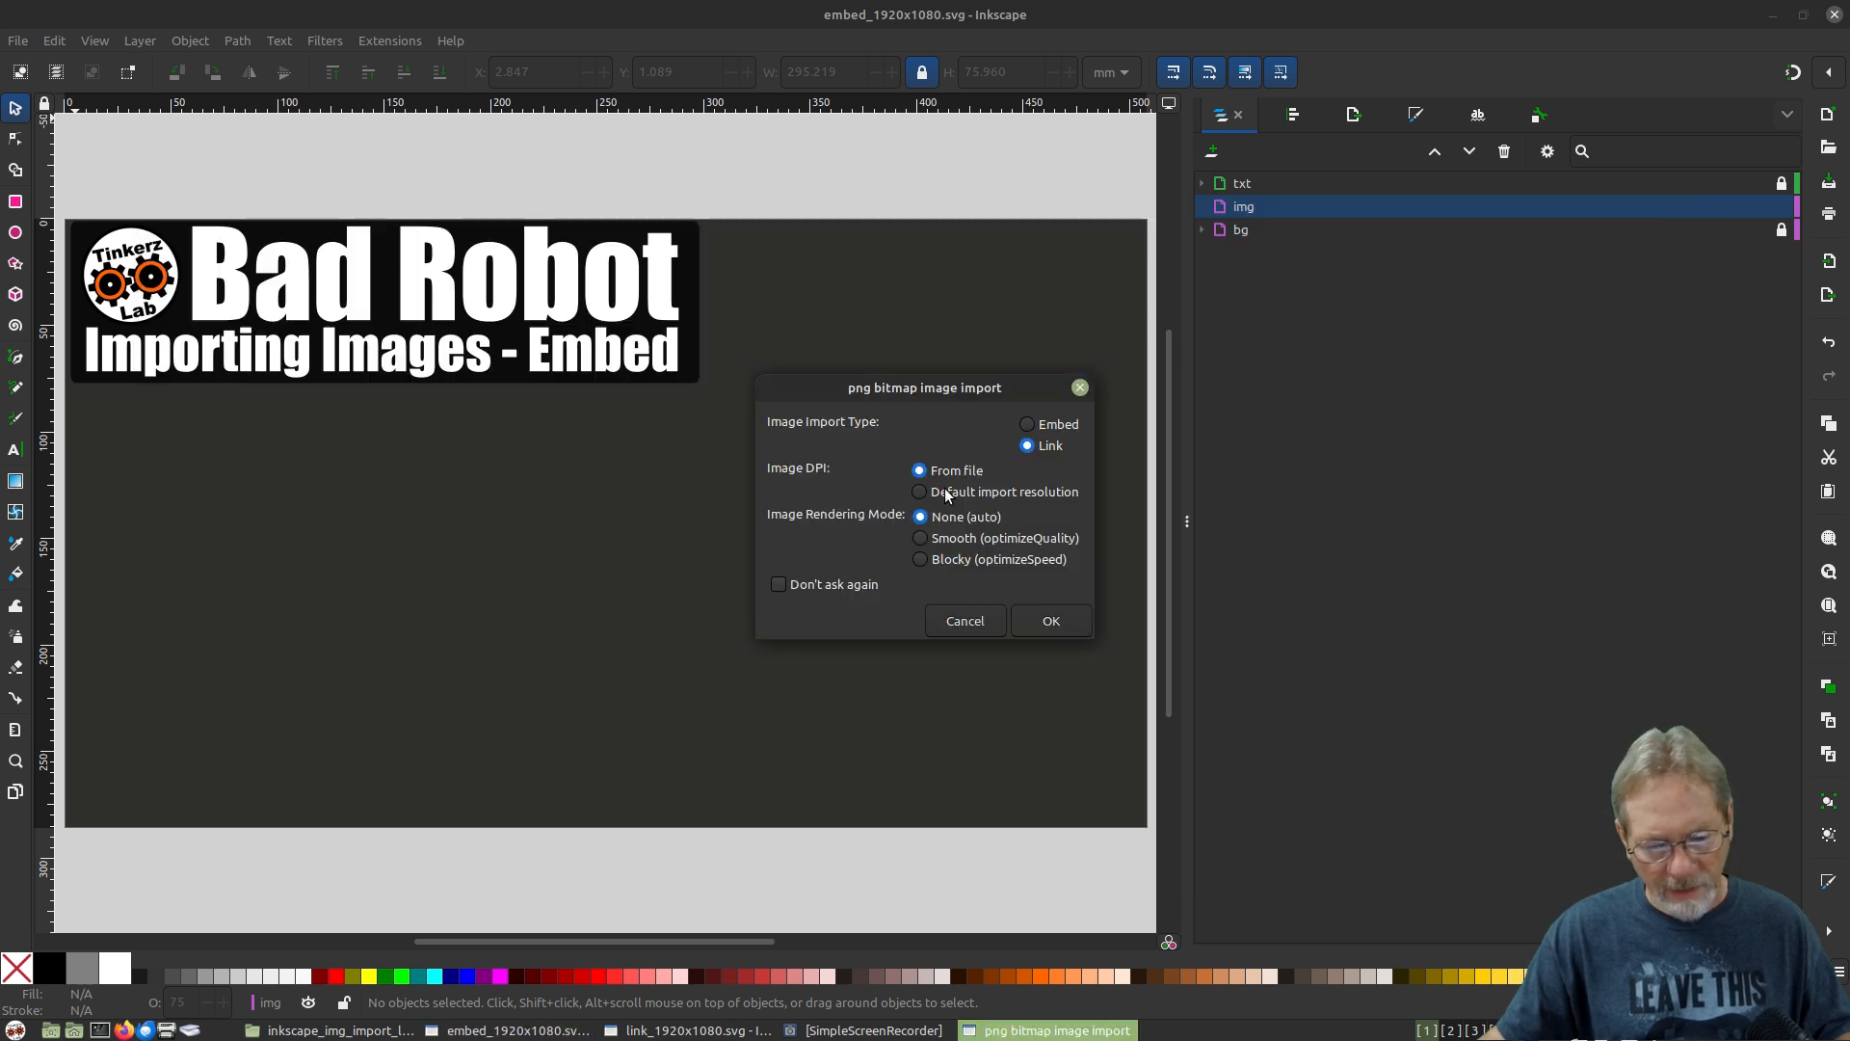
left_click(1049, 427)
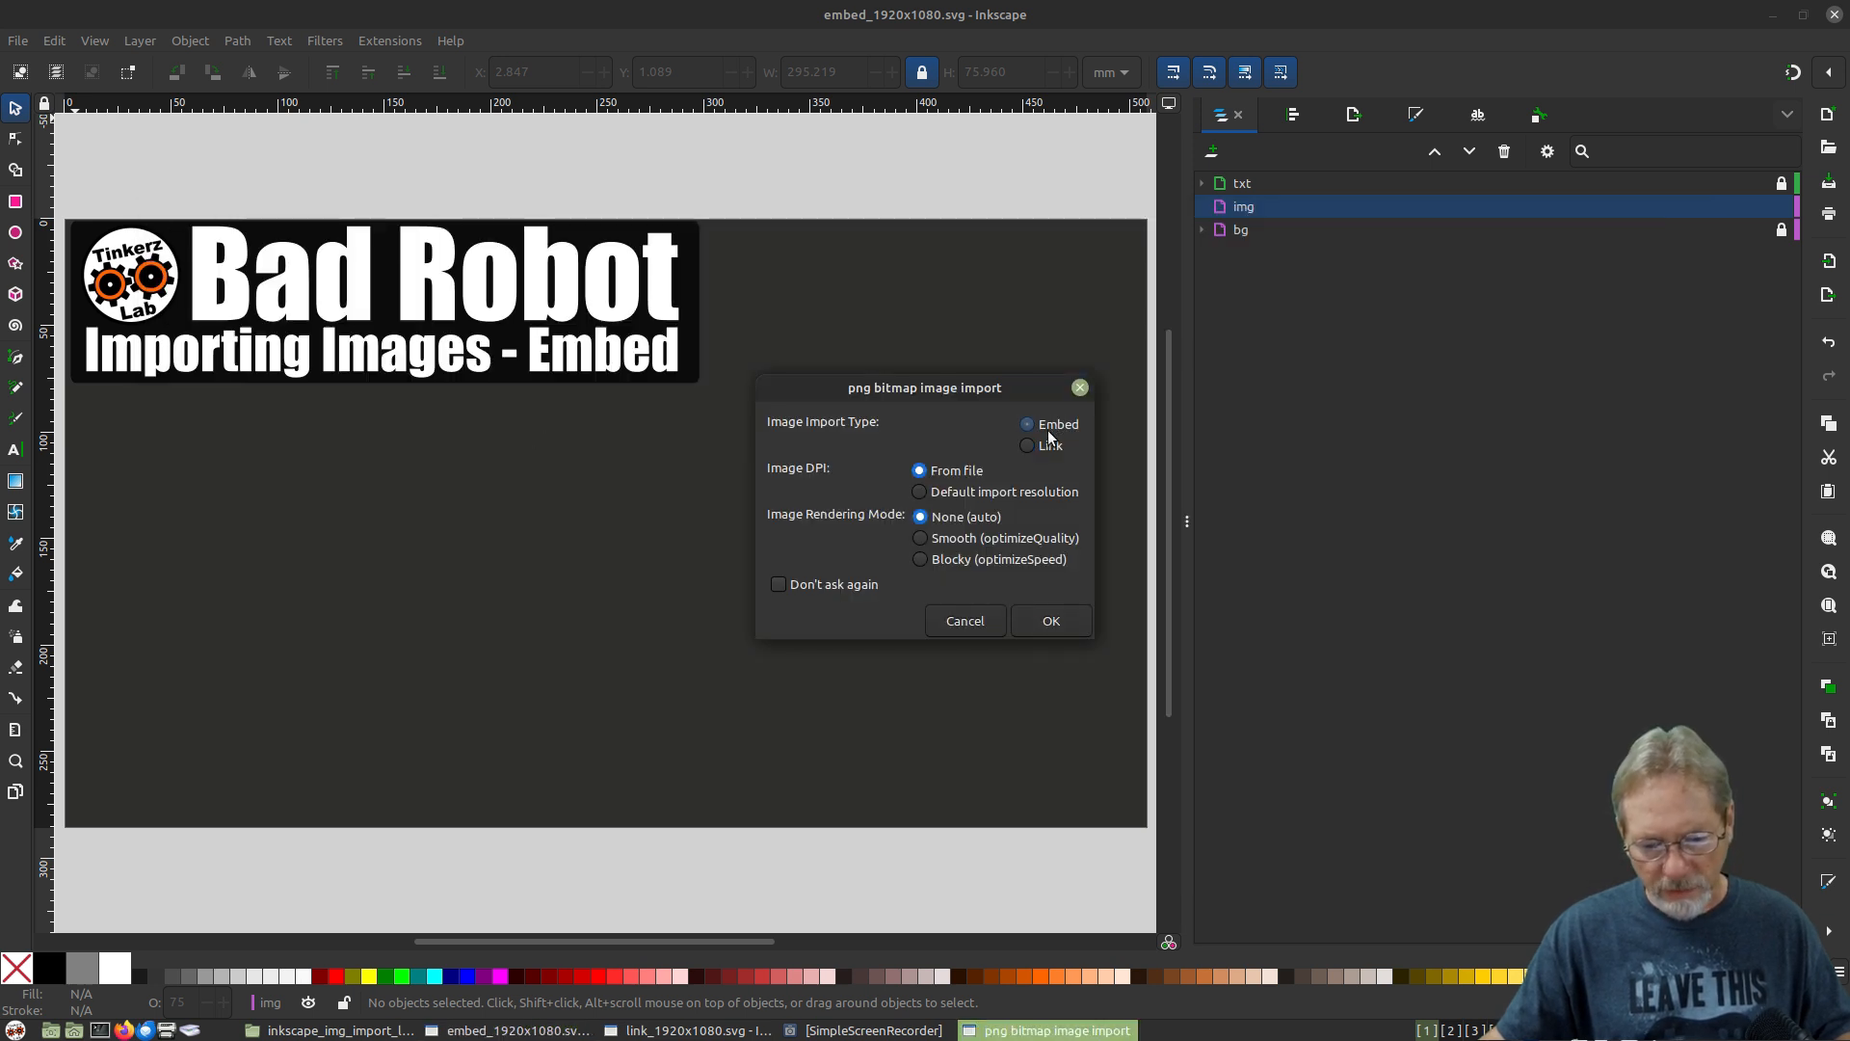
left_click(1039, 617)
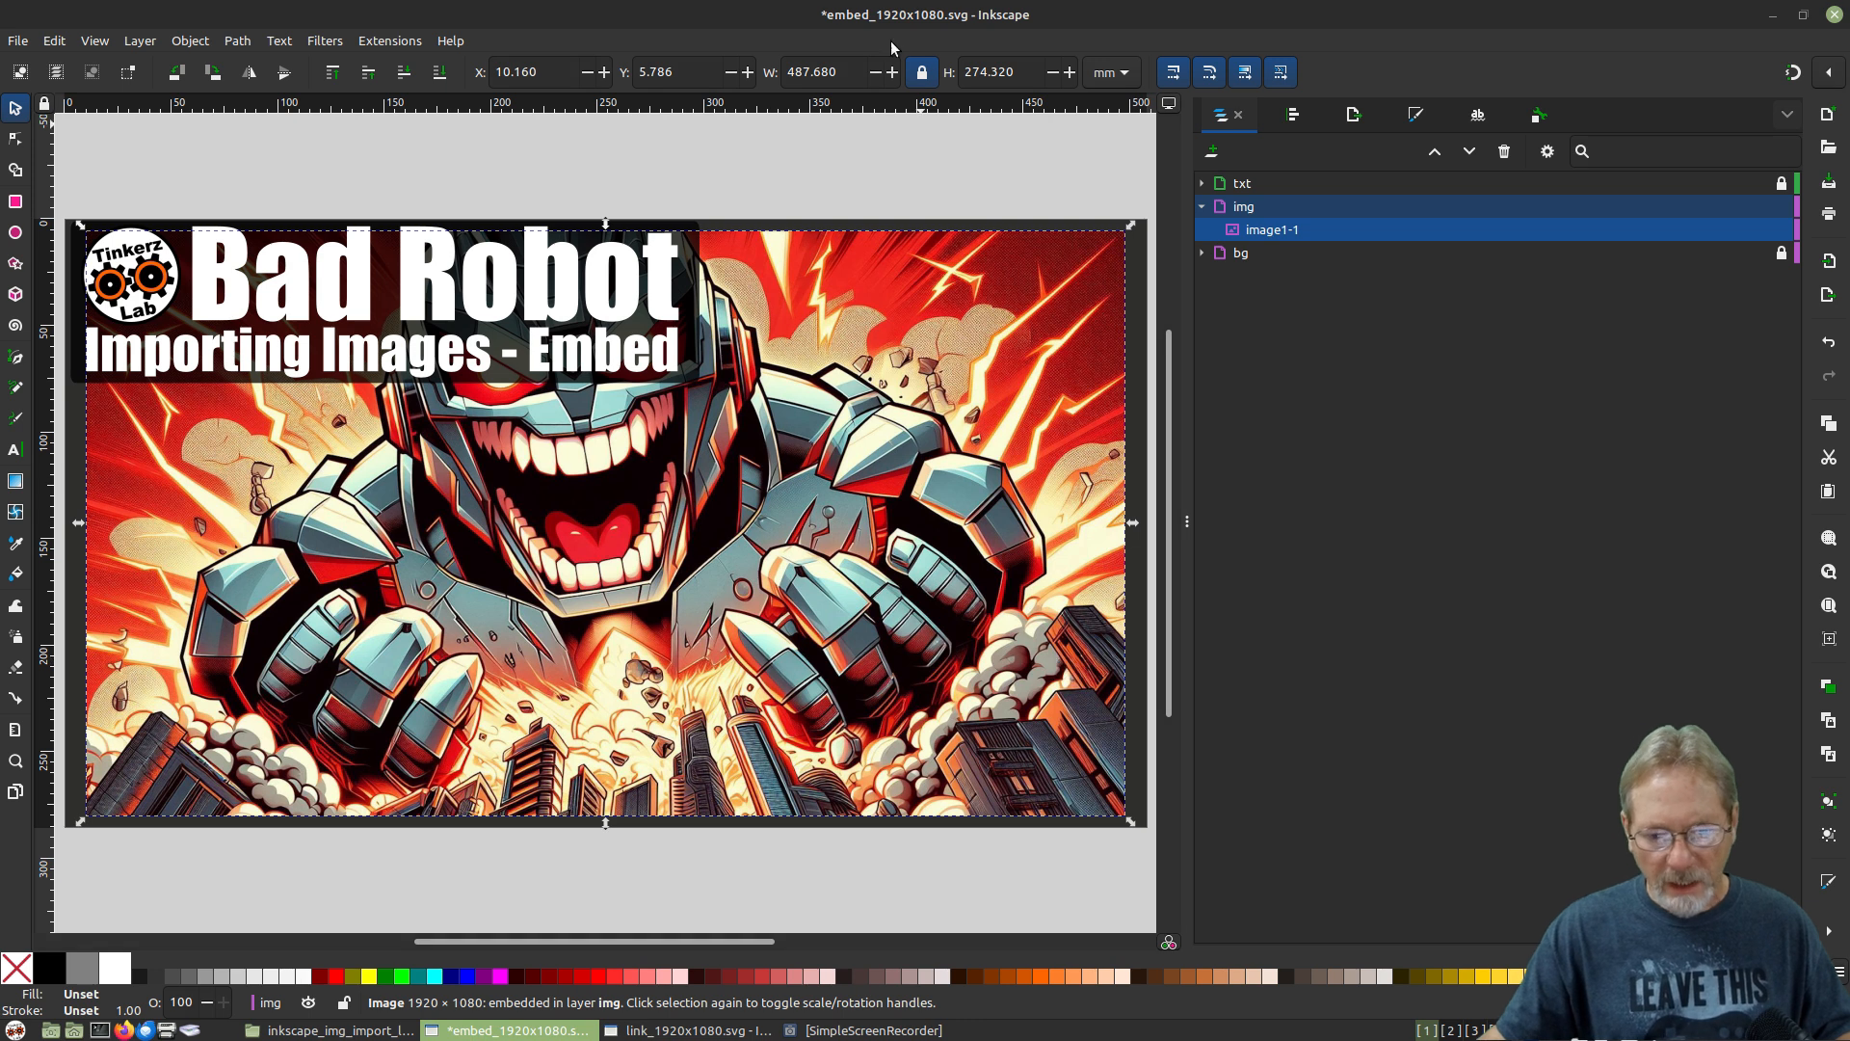
Change the units to px, set the imported image's width to 800, and move it to about X 103, Y 115.
left_click(1111, 72)
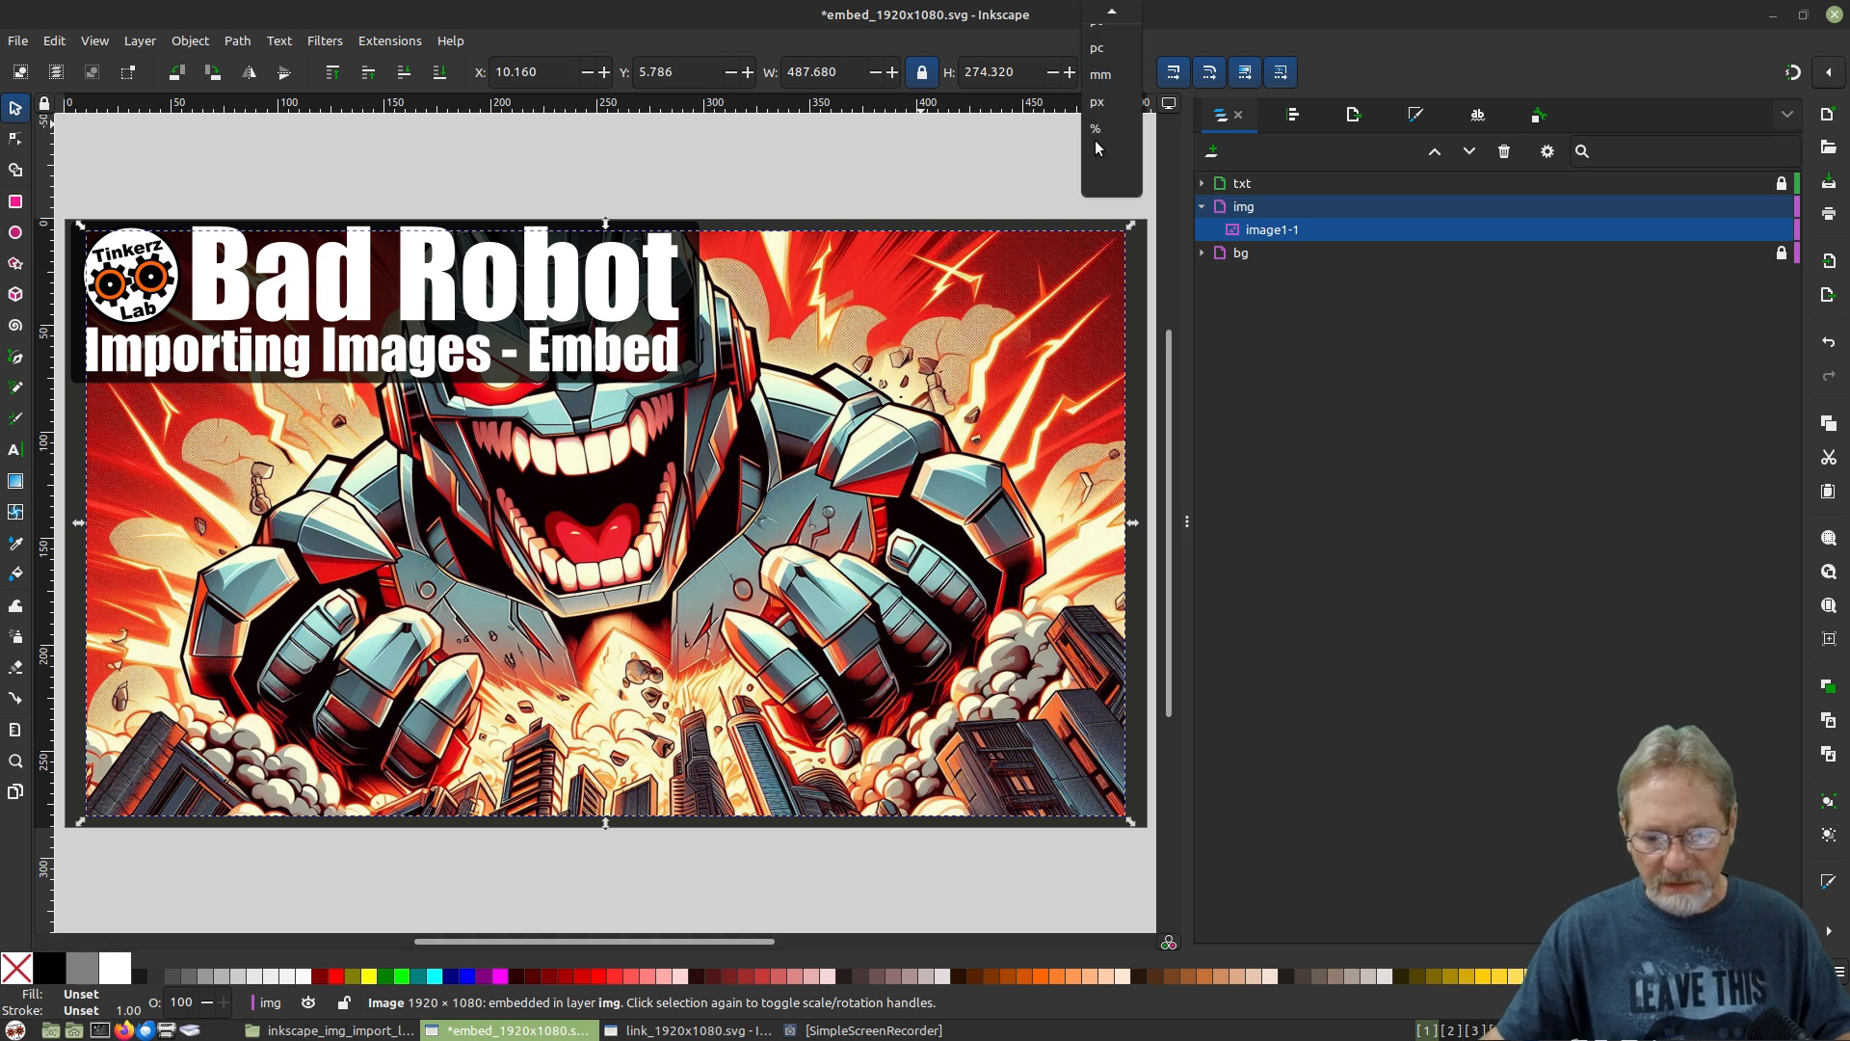
left_click(1108, 125)
double_click(828, 72)
type("800")
key("Return")
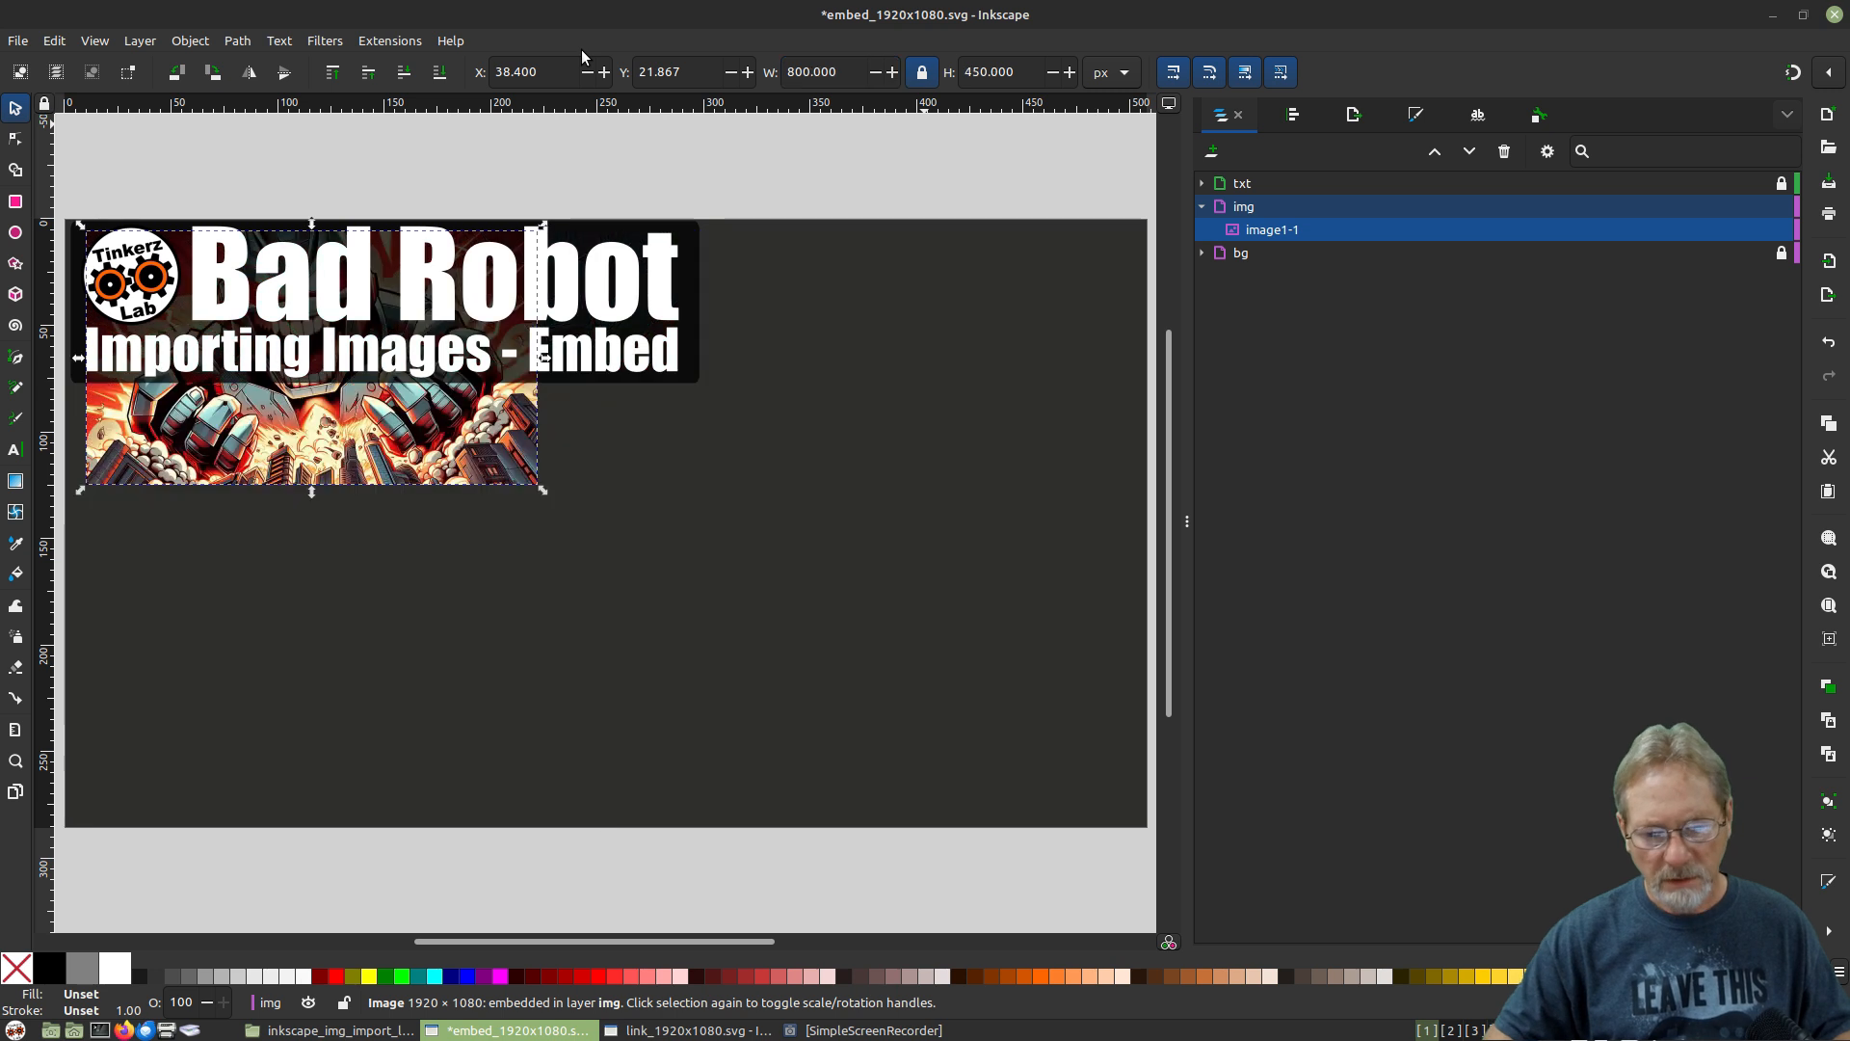
left_click_drag(254, 438, 302, 499)
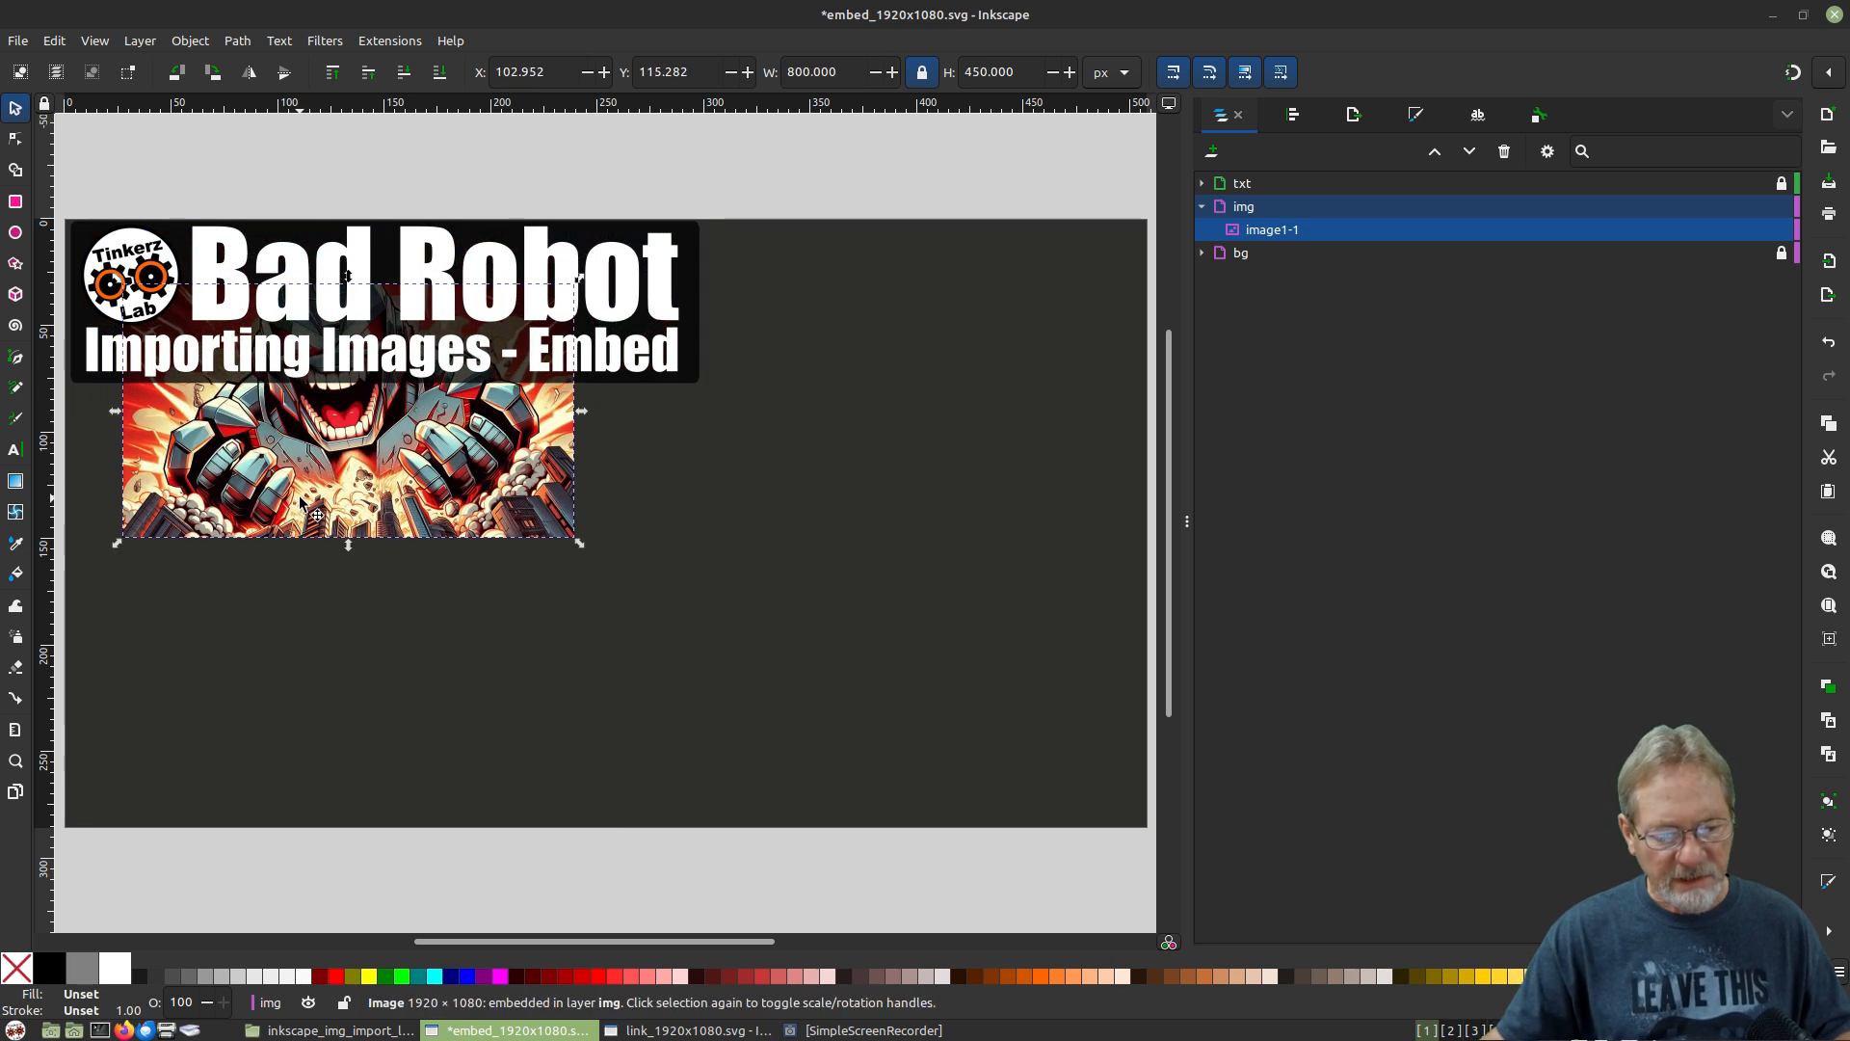
Import evil_robot_cartoon_1920x1080_009.png as an embedded image with its DPI taken from the file.
left_click(17, 41)
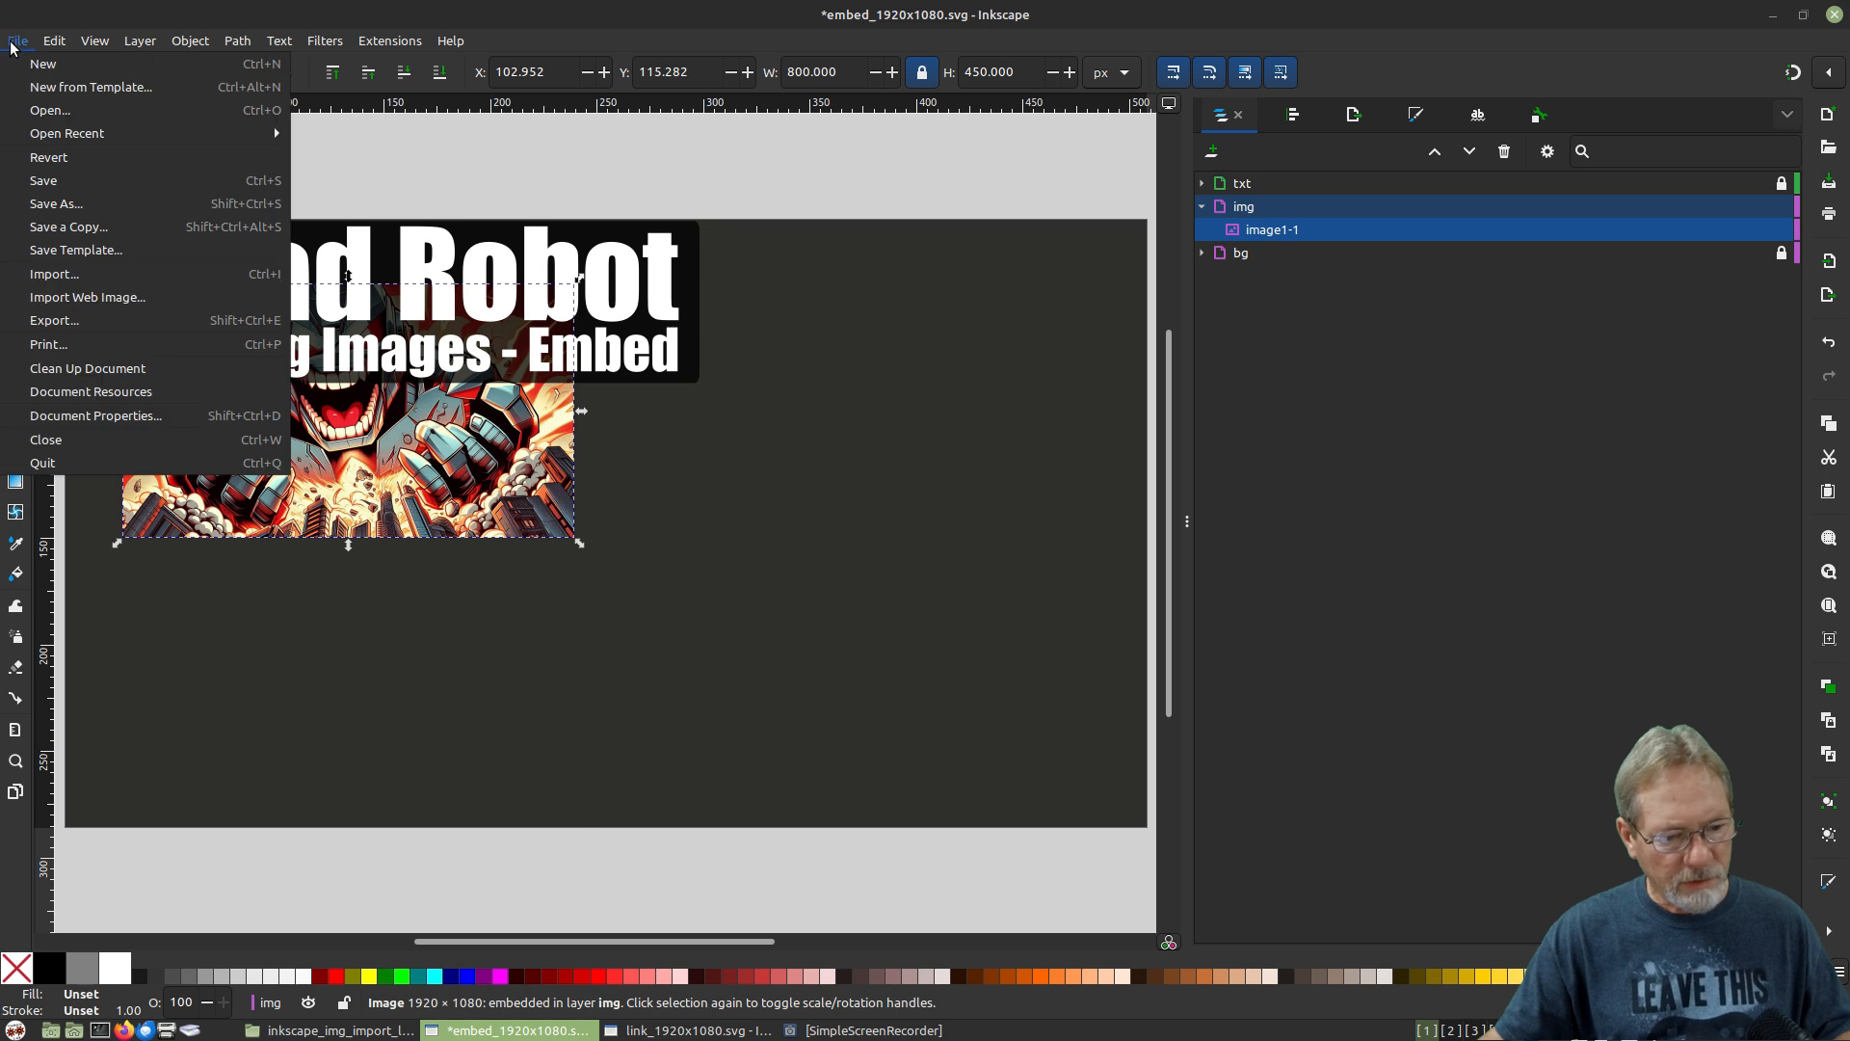
left_click(63, 273)
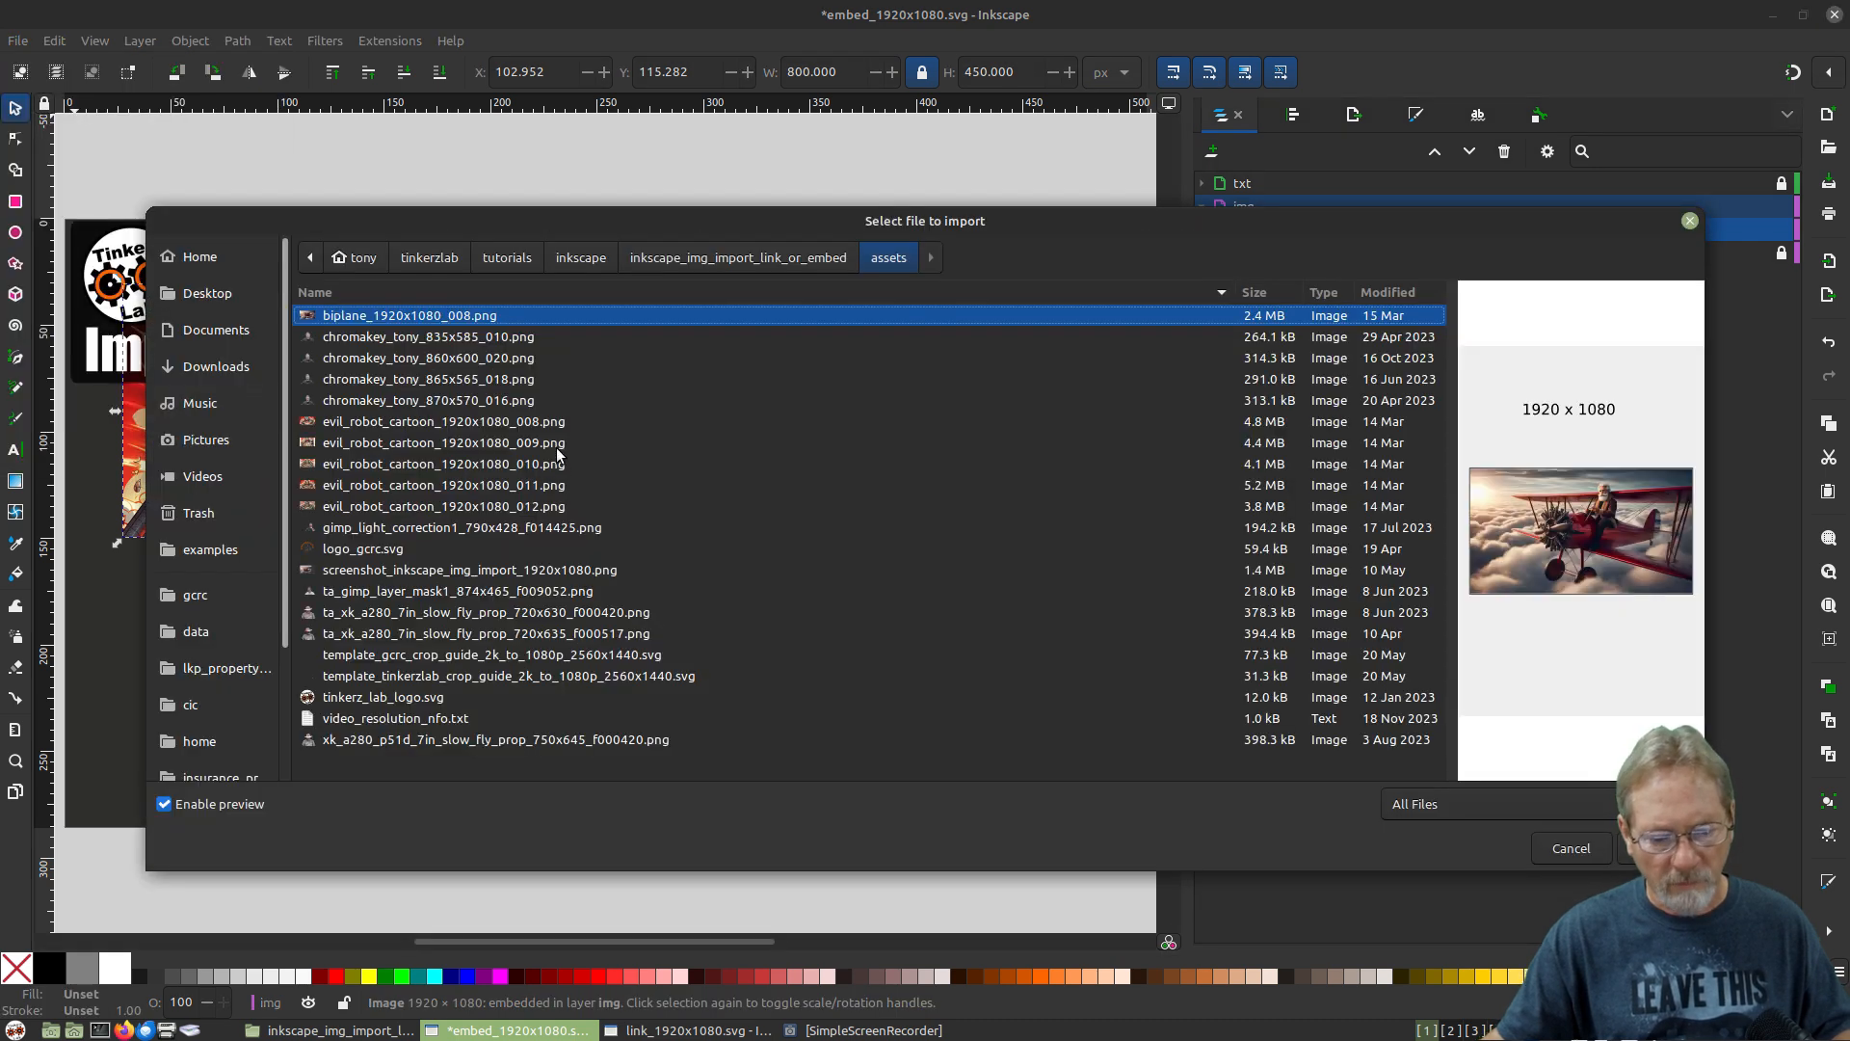
double_click(557, 445)
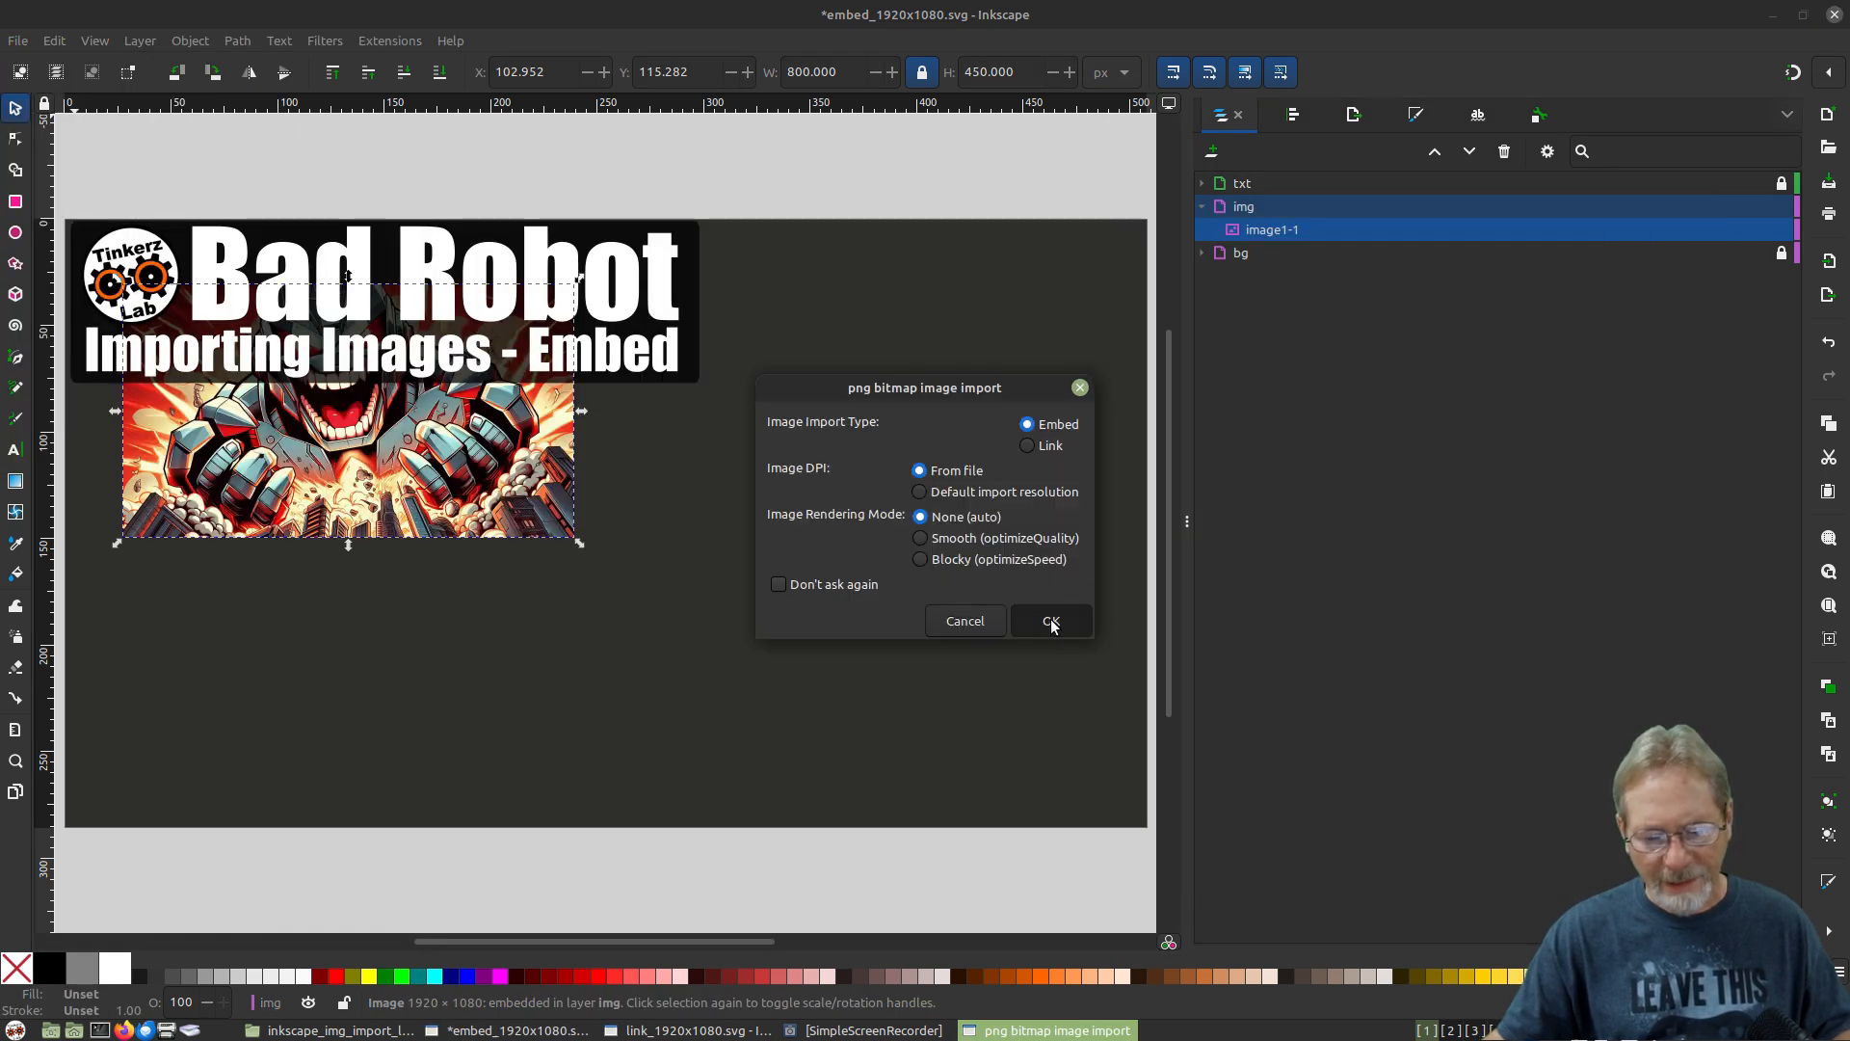
left_click(1052, 624)
Resize the second robot image to 800 px wide and place it beside the first at about X 993, Y 125.
left_click(857, 73)
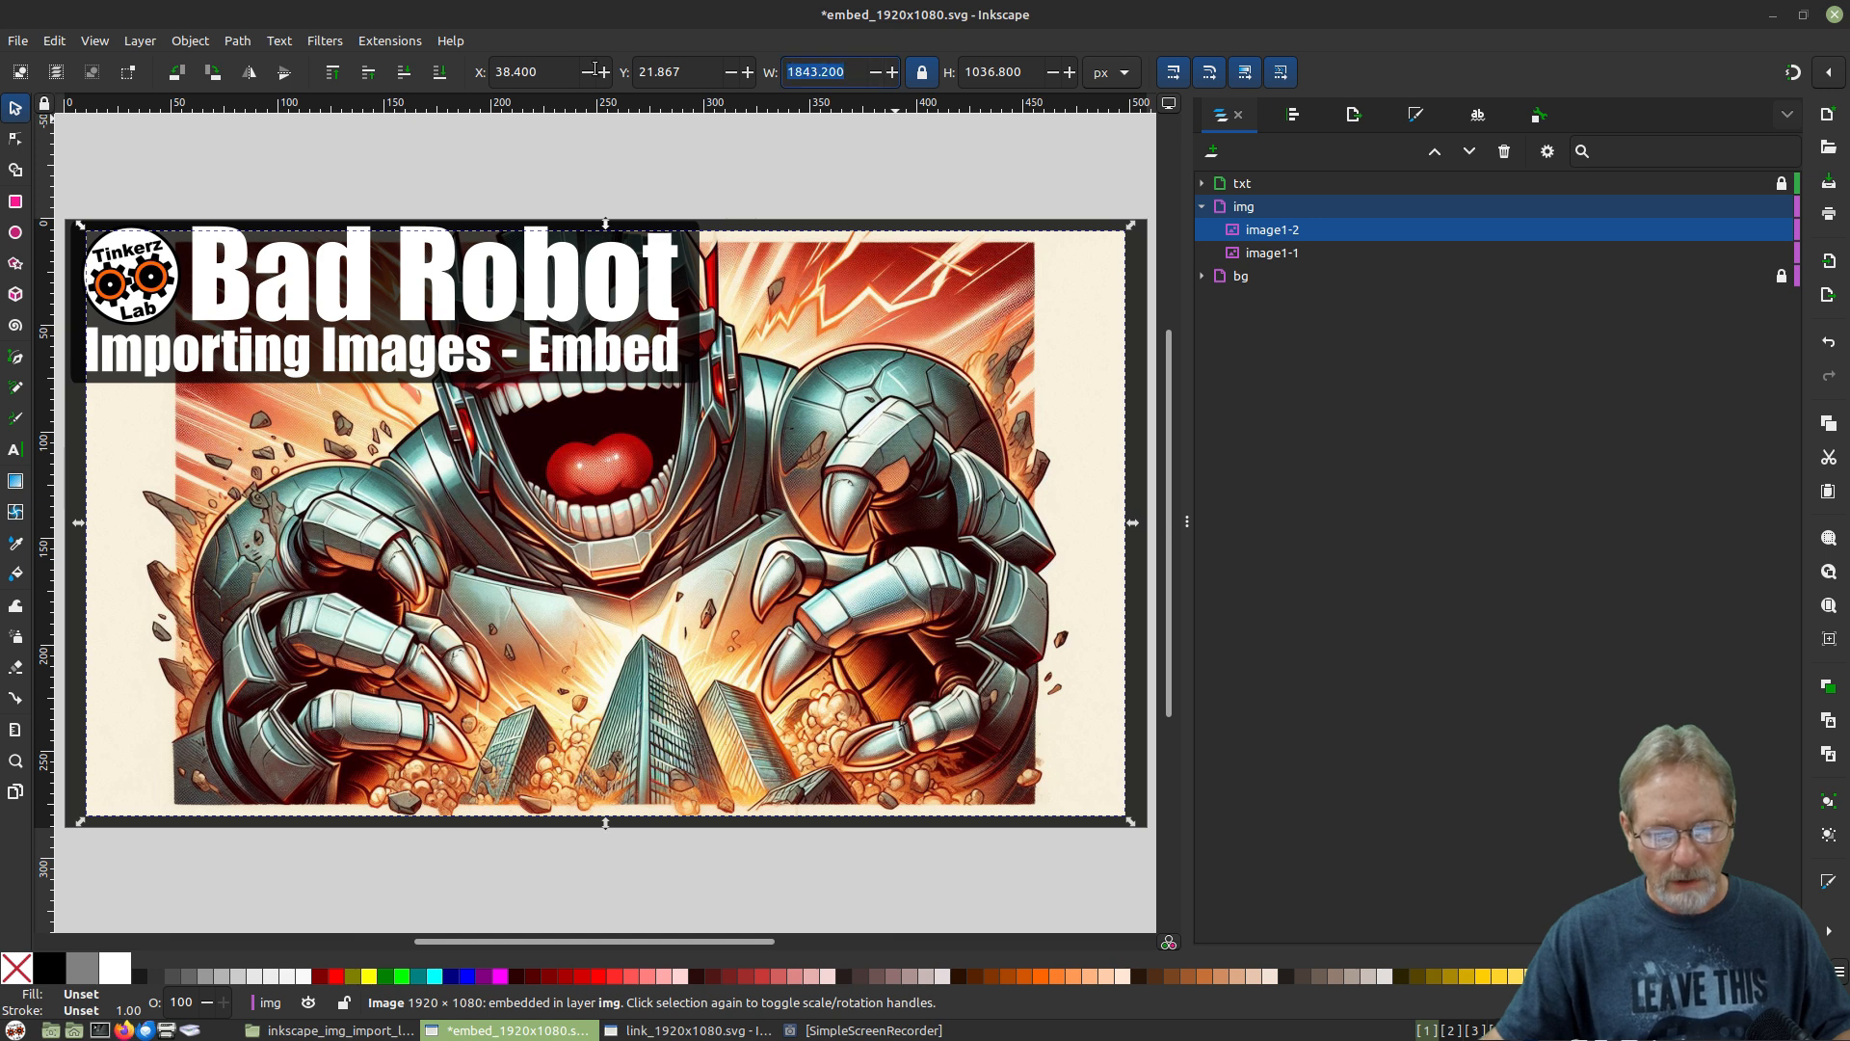
type("800")
key("Return")
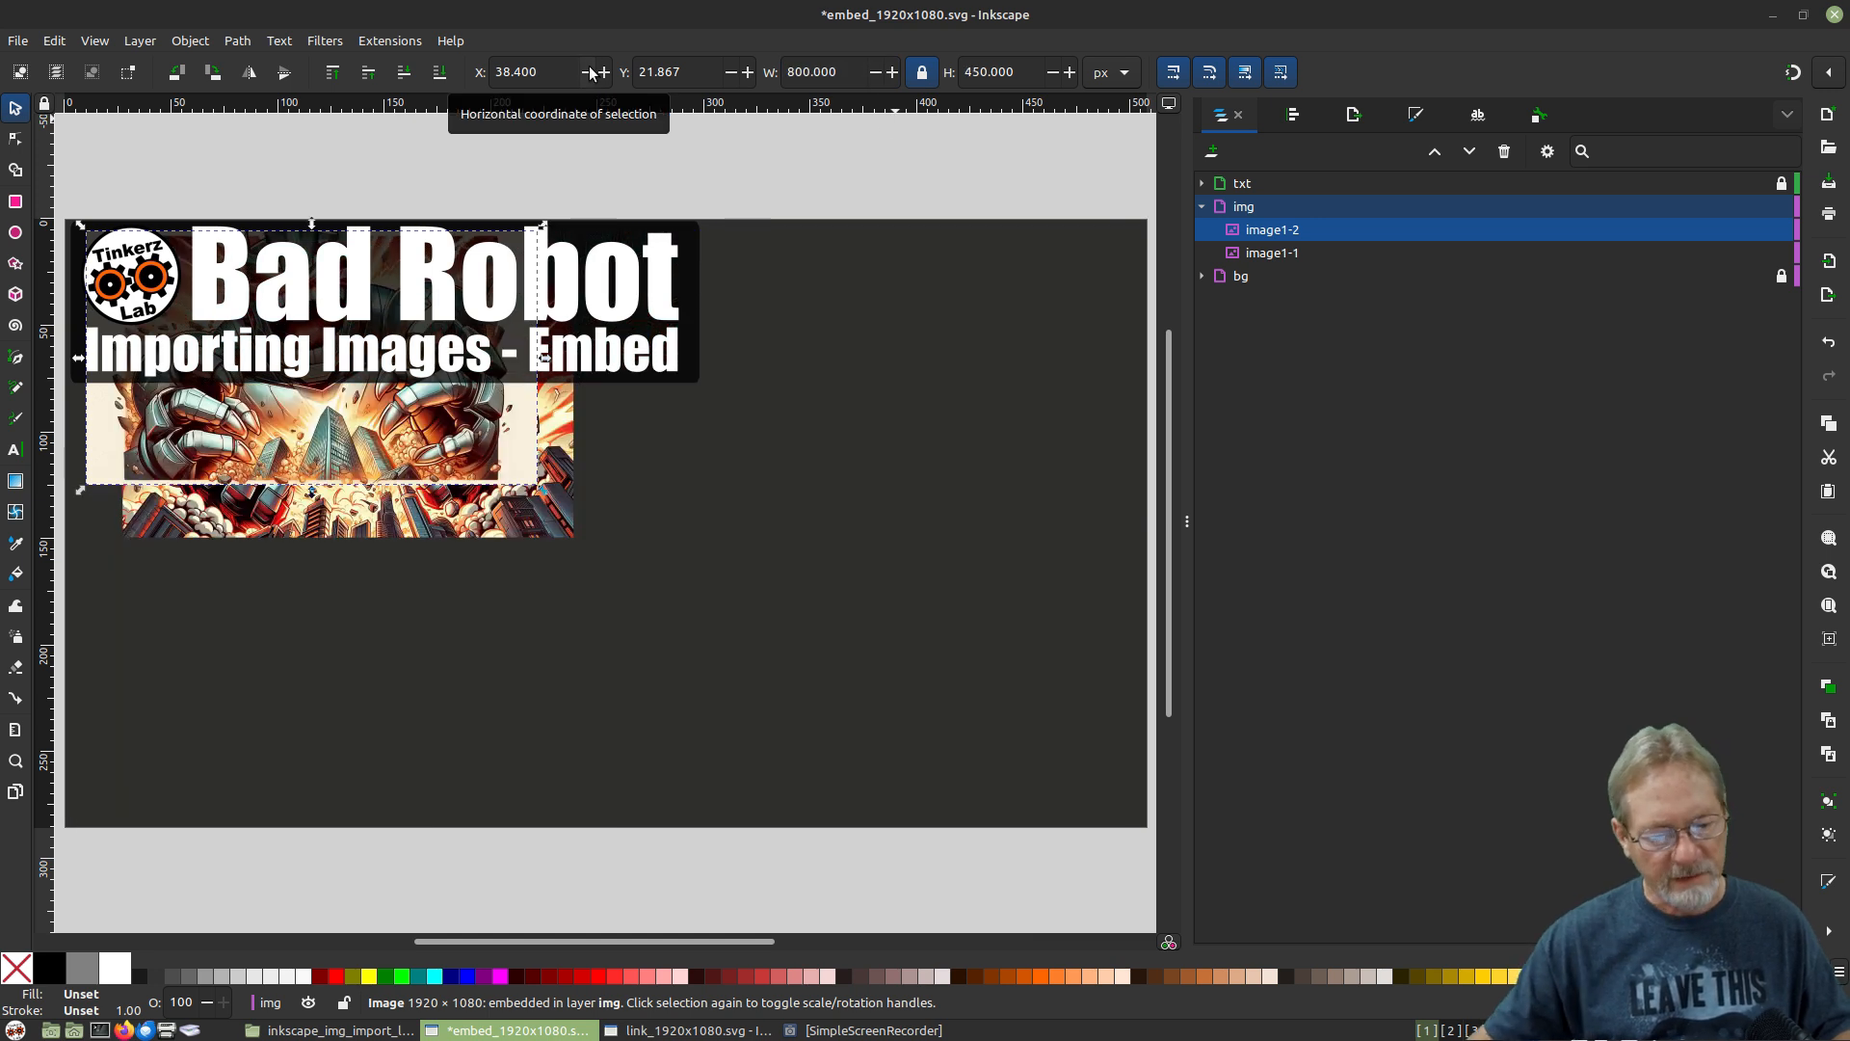
left_click_drag(262, 436, 797, 494)
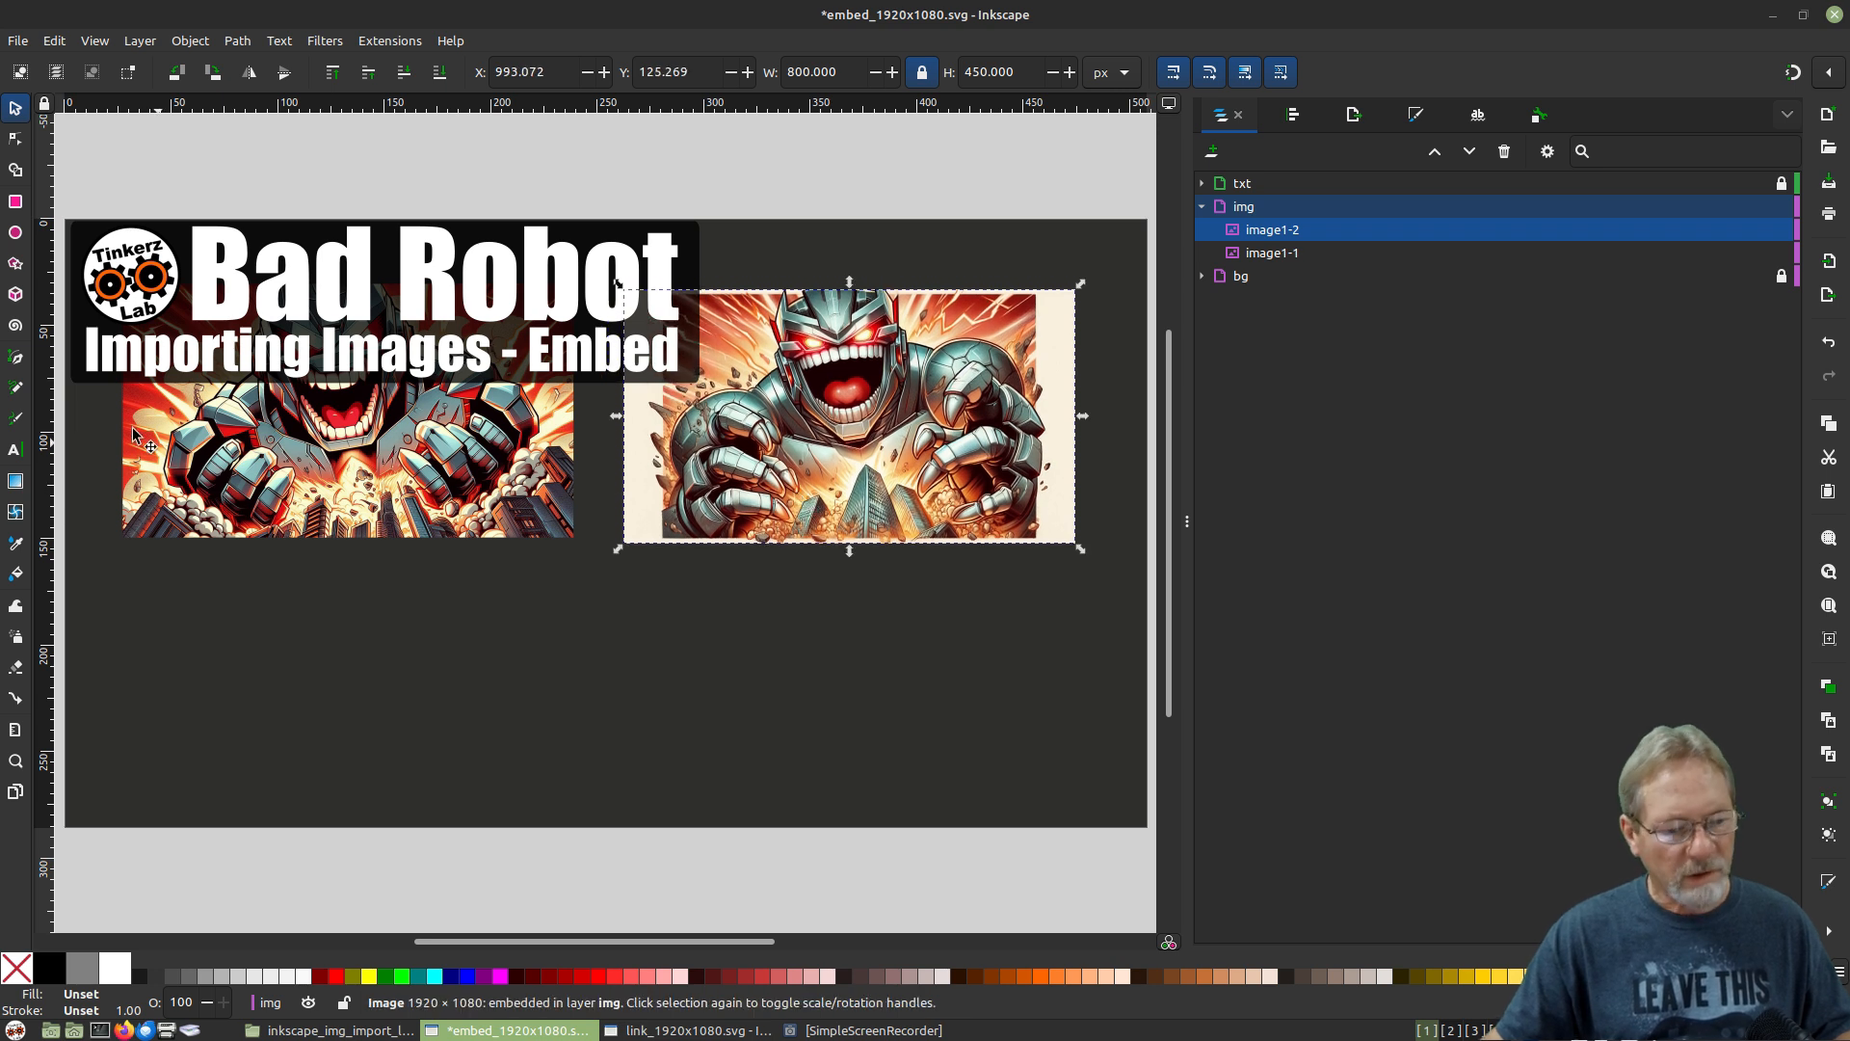
Import evil_robot_cartoon_1920x1080_010.png as an embedded image with its DPI taken from the file.
left_click(17, 40)
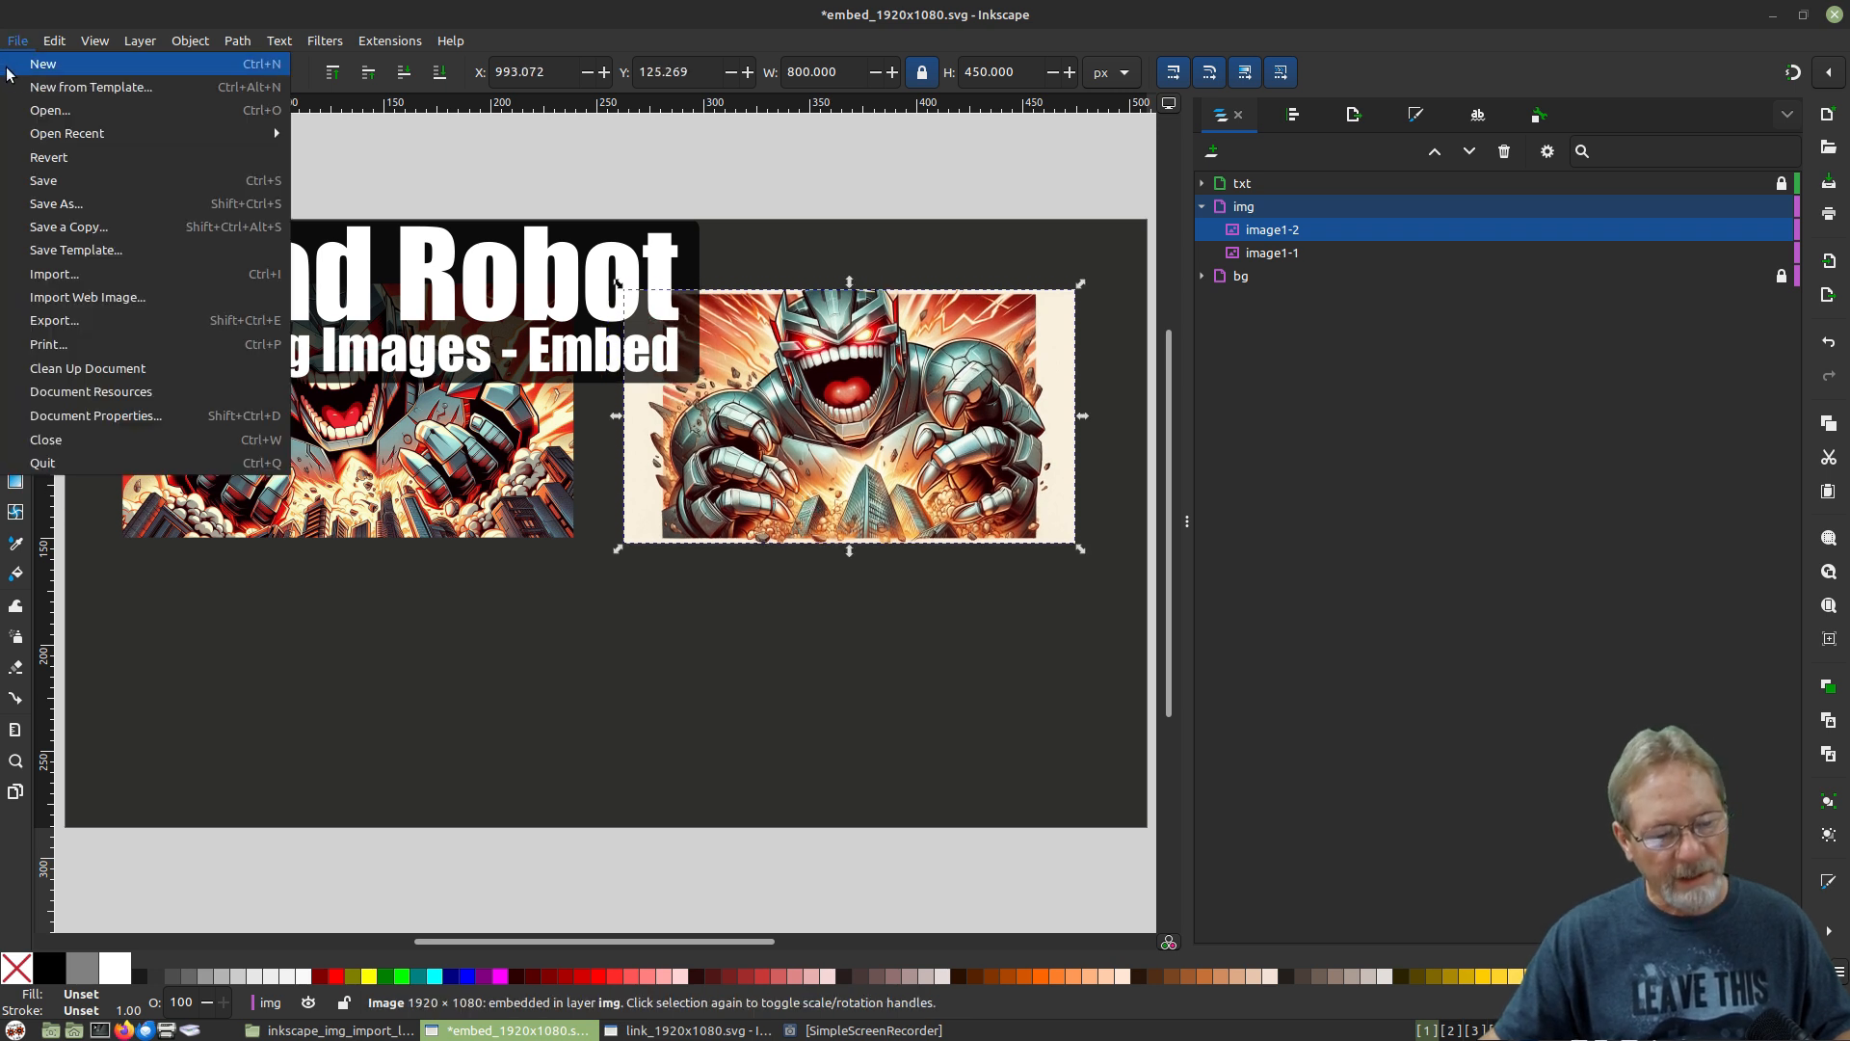
left_click(58, 296)
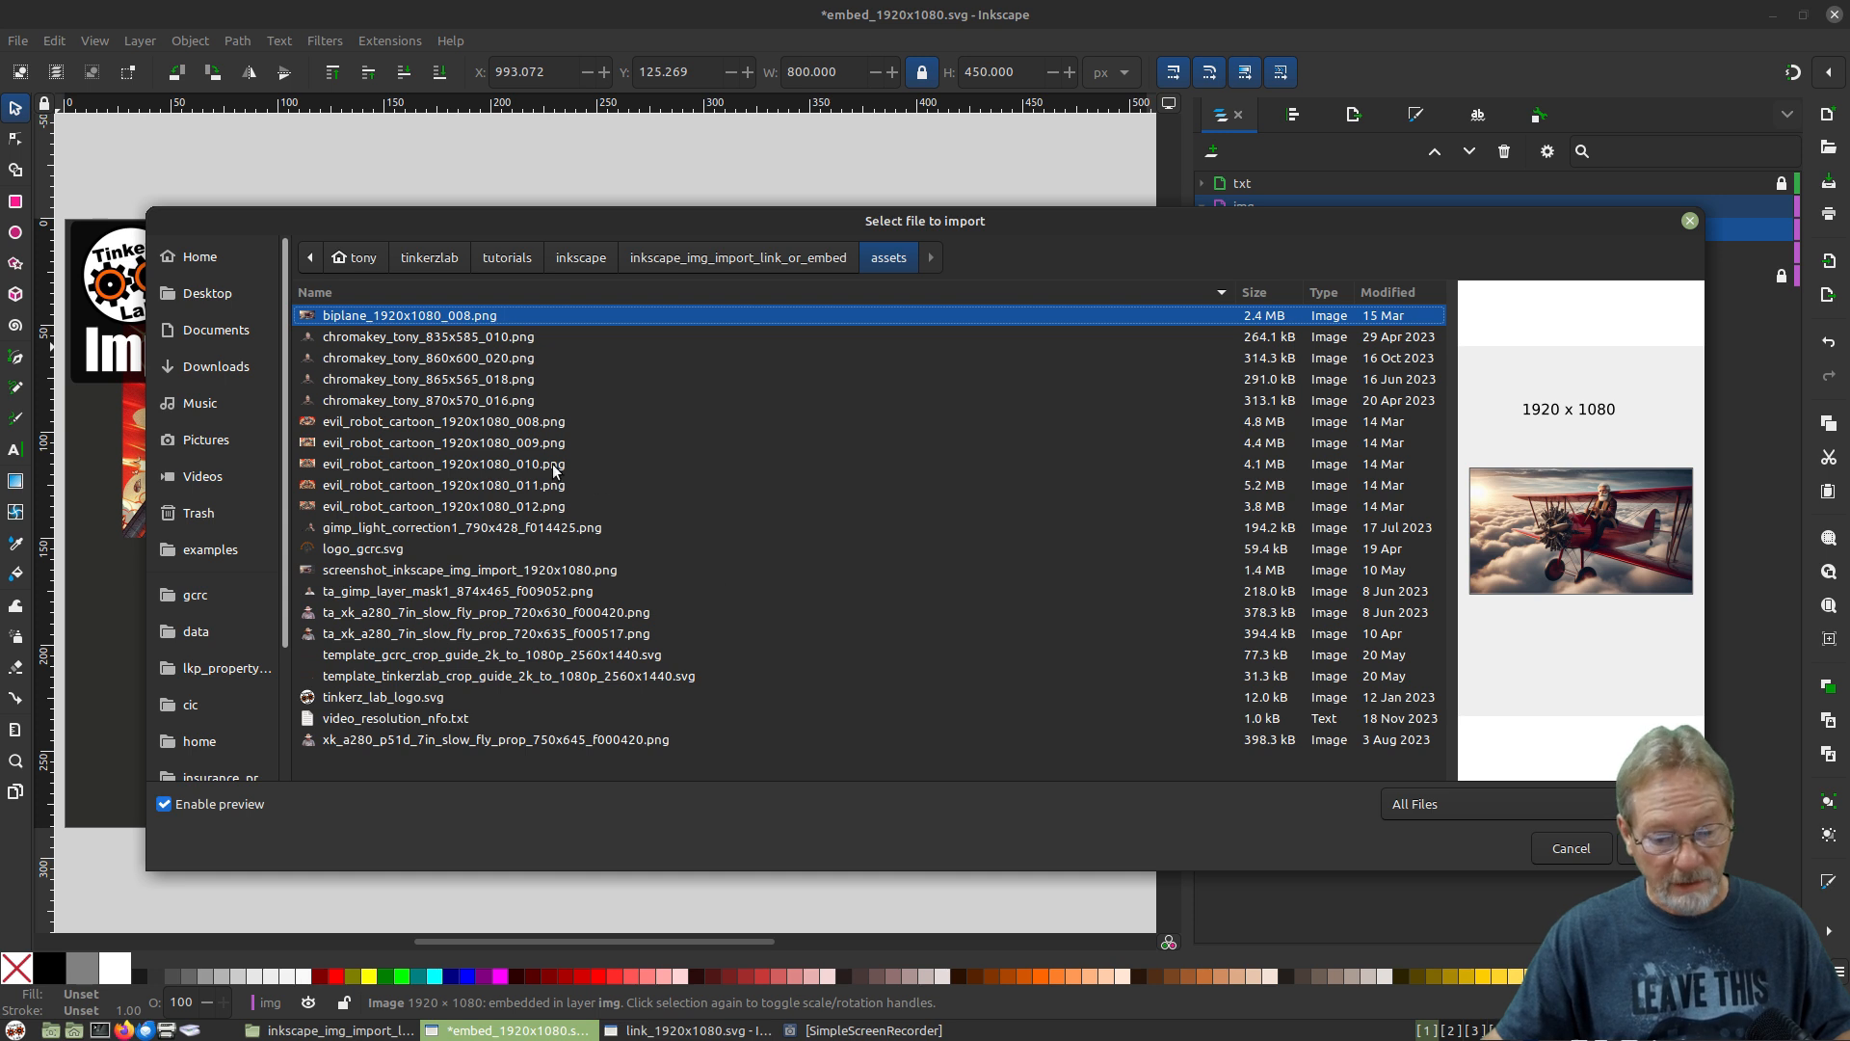
double_click(555, 465)
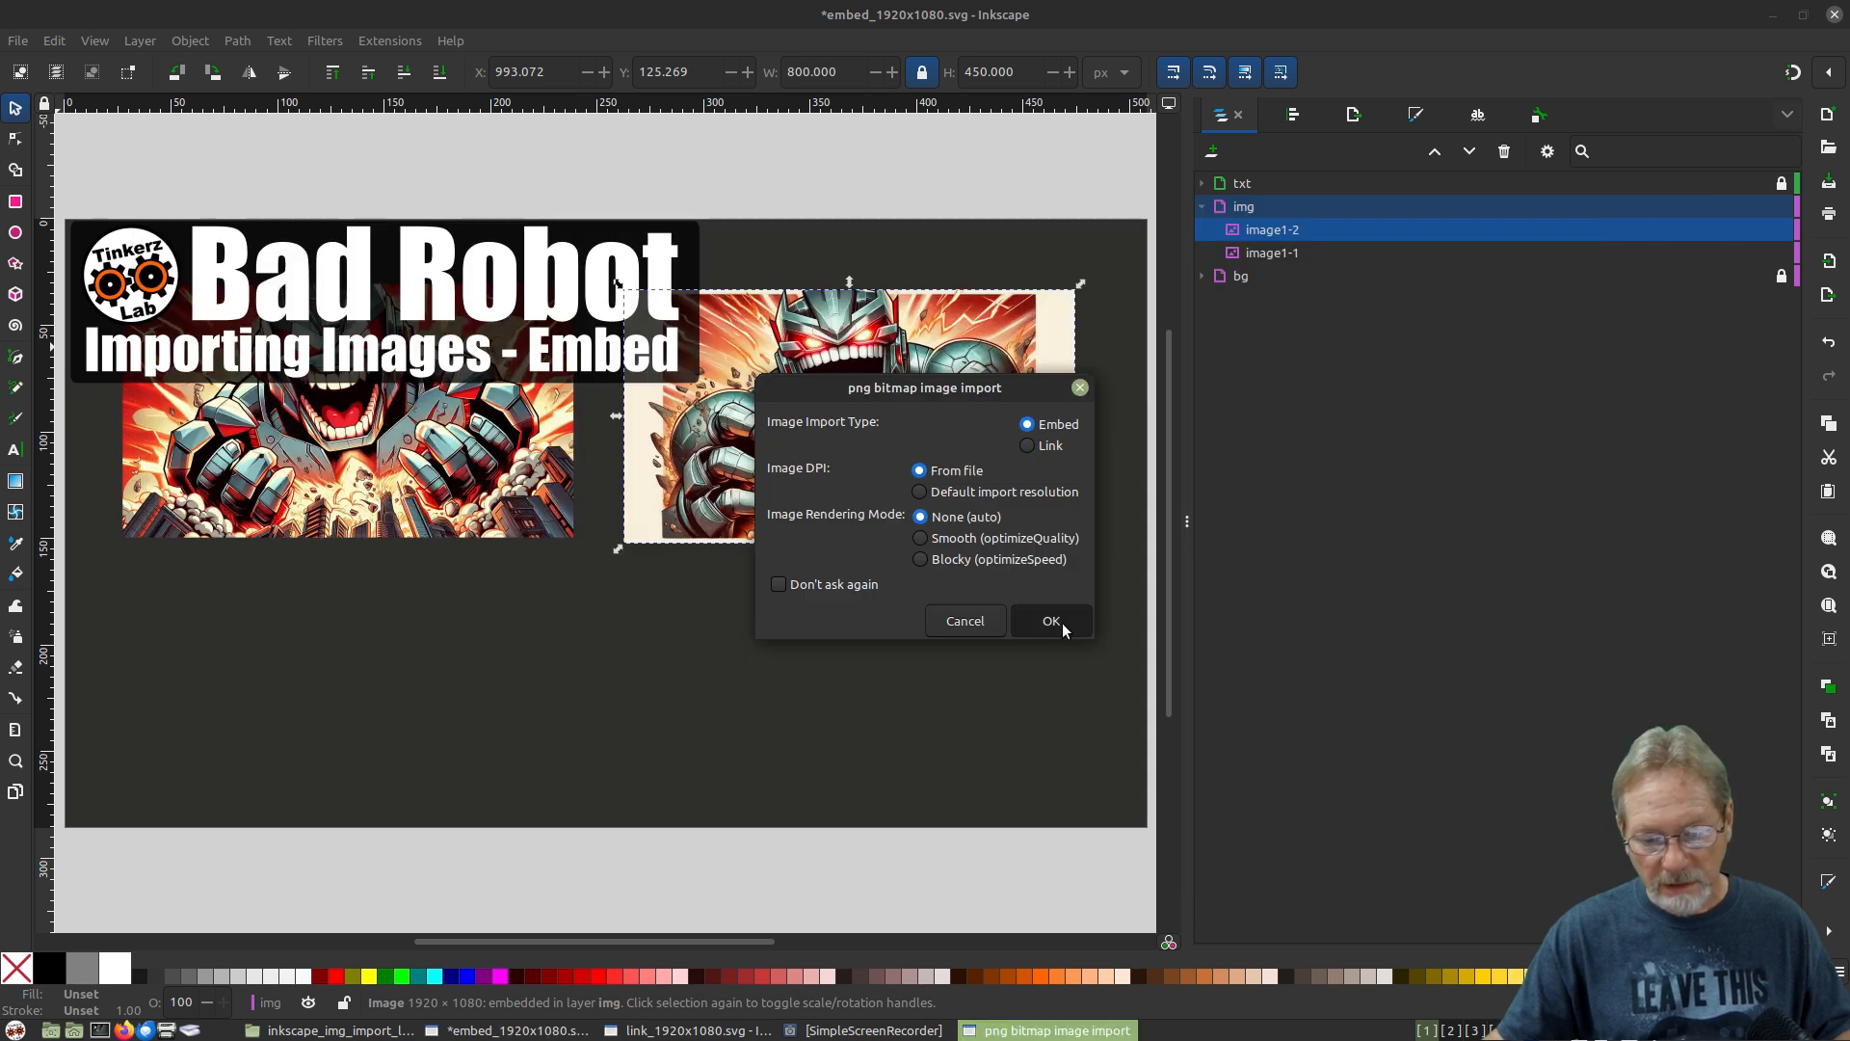
left_click(1051, 621)
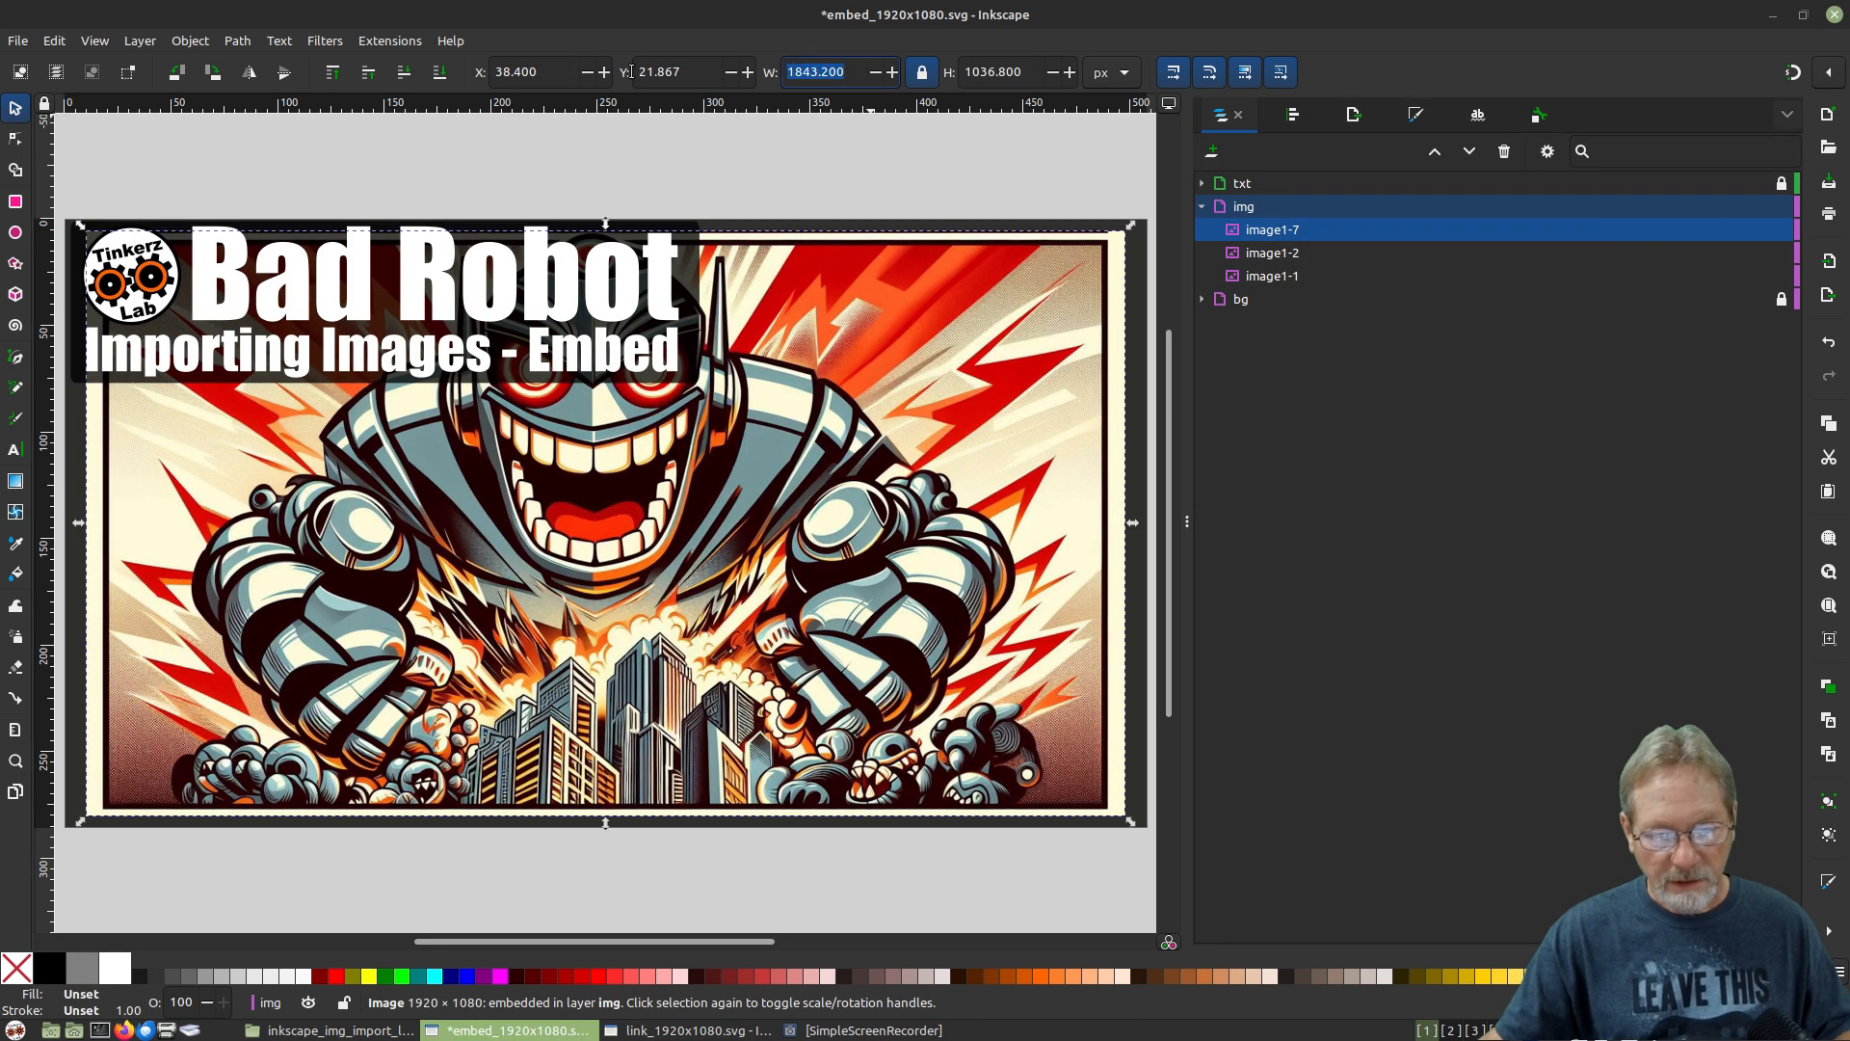
Resize the third robot image to 800 px wide and place it below the first at about X 101, Y 586.
type("800")
key("Return")
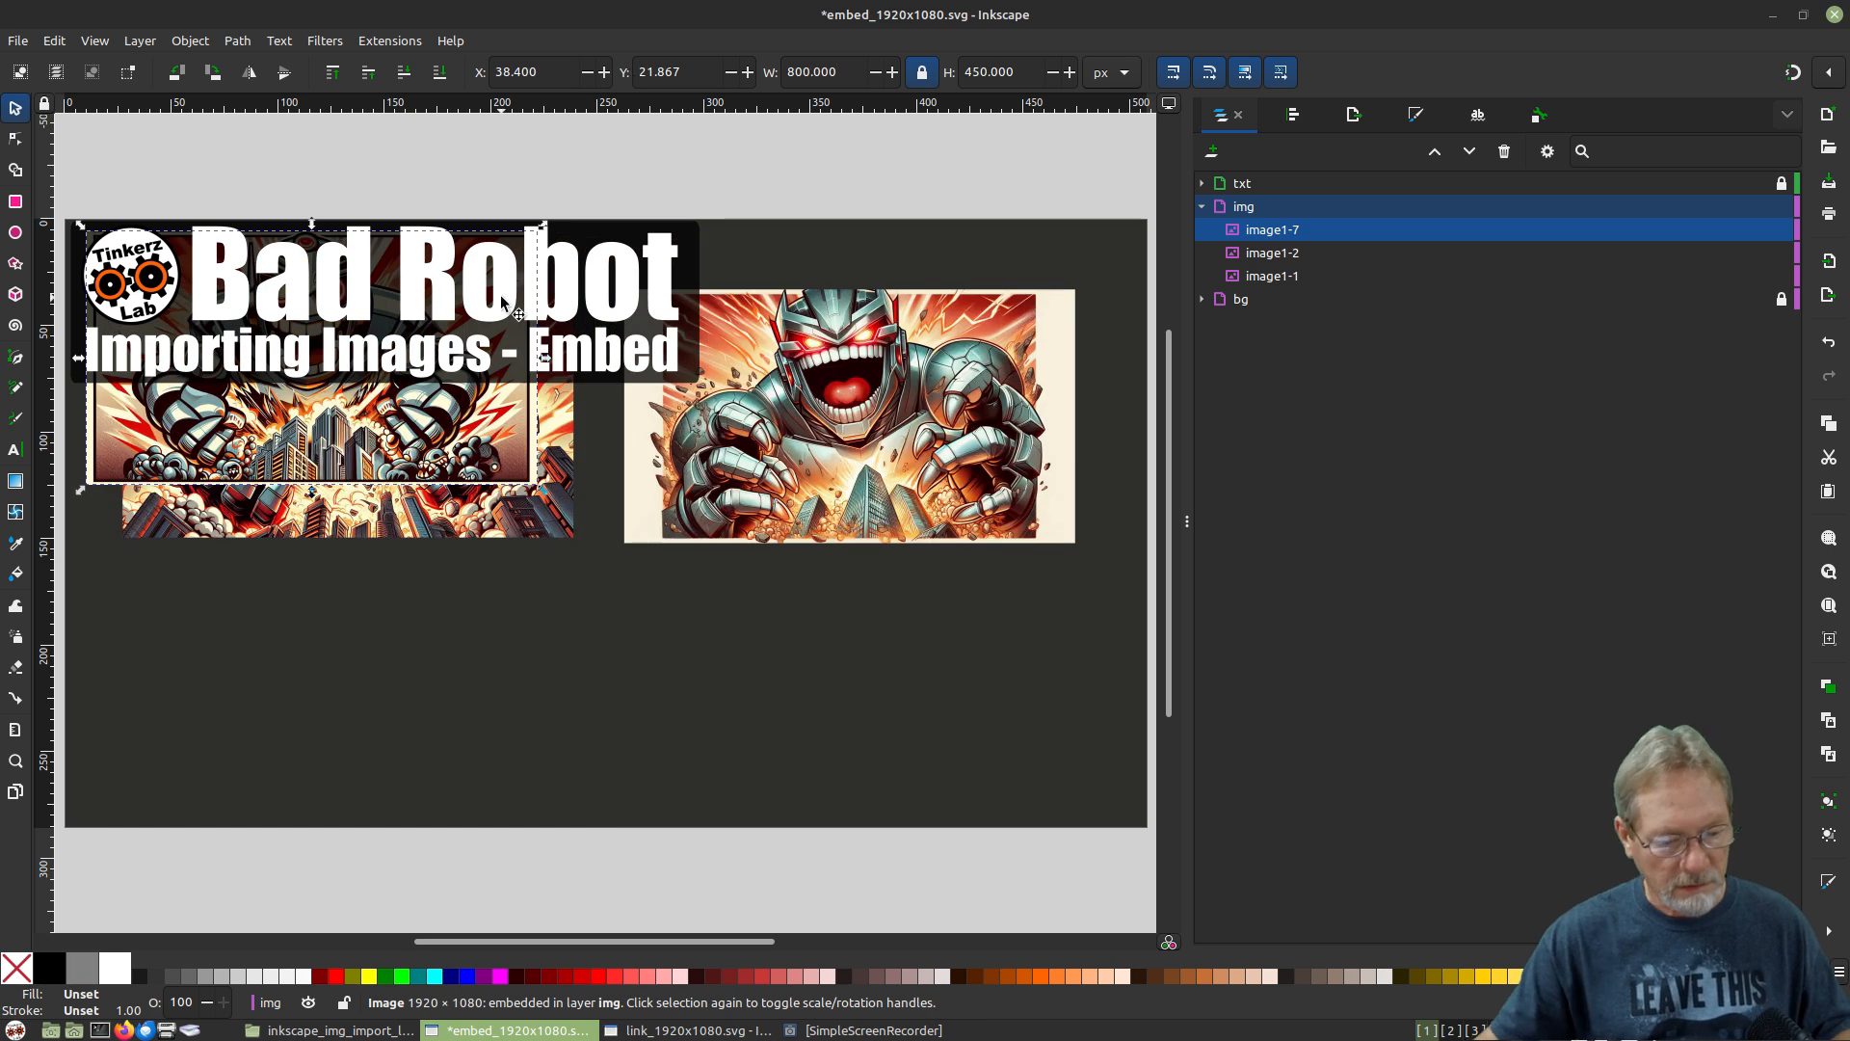
left_click_drag(358, 422, 389, 744)
Import evil_robot_cartoon_1920x1080_011.png as an embedded image with its DPI taken from the file.
left_click(17, 40)
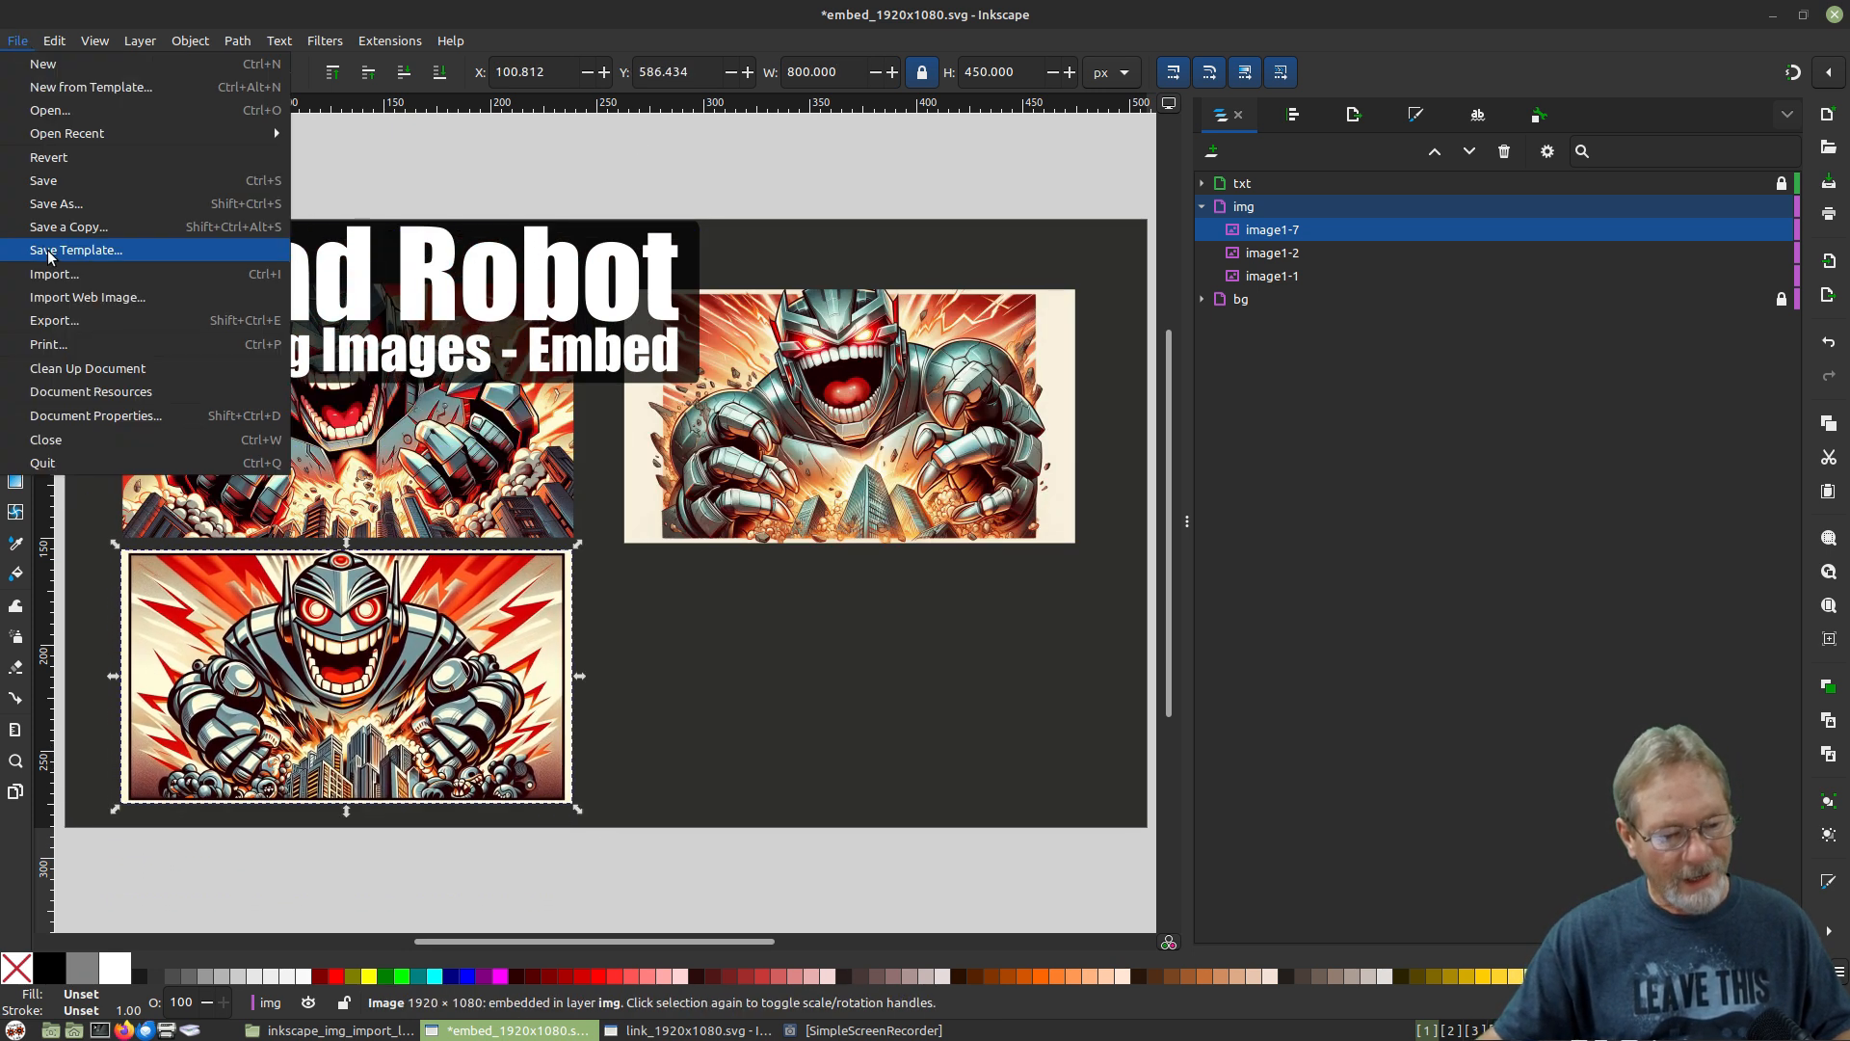
left_click(54, 274)
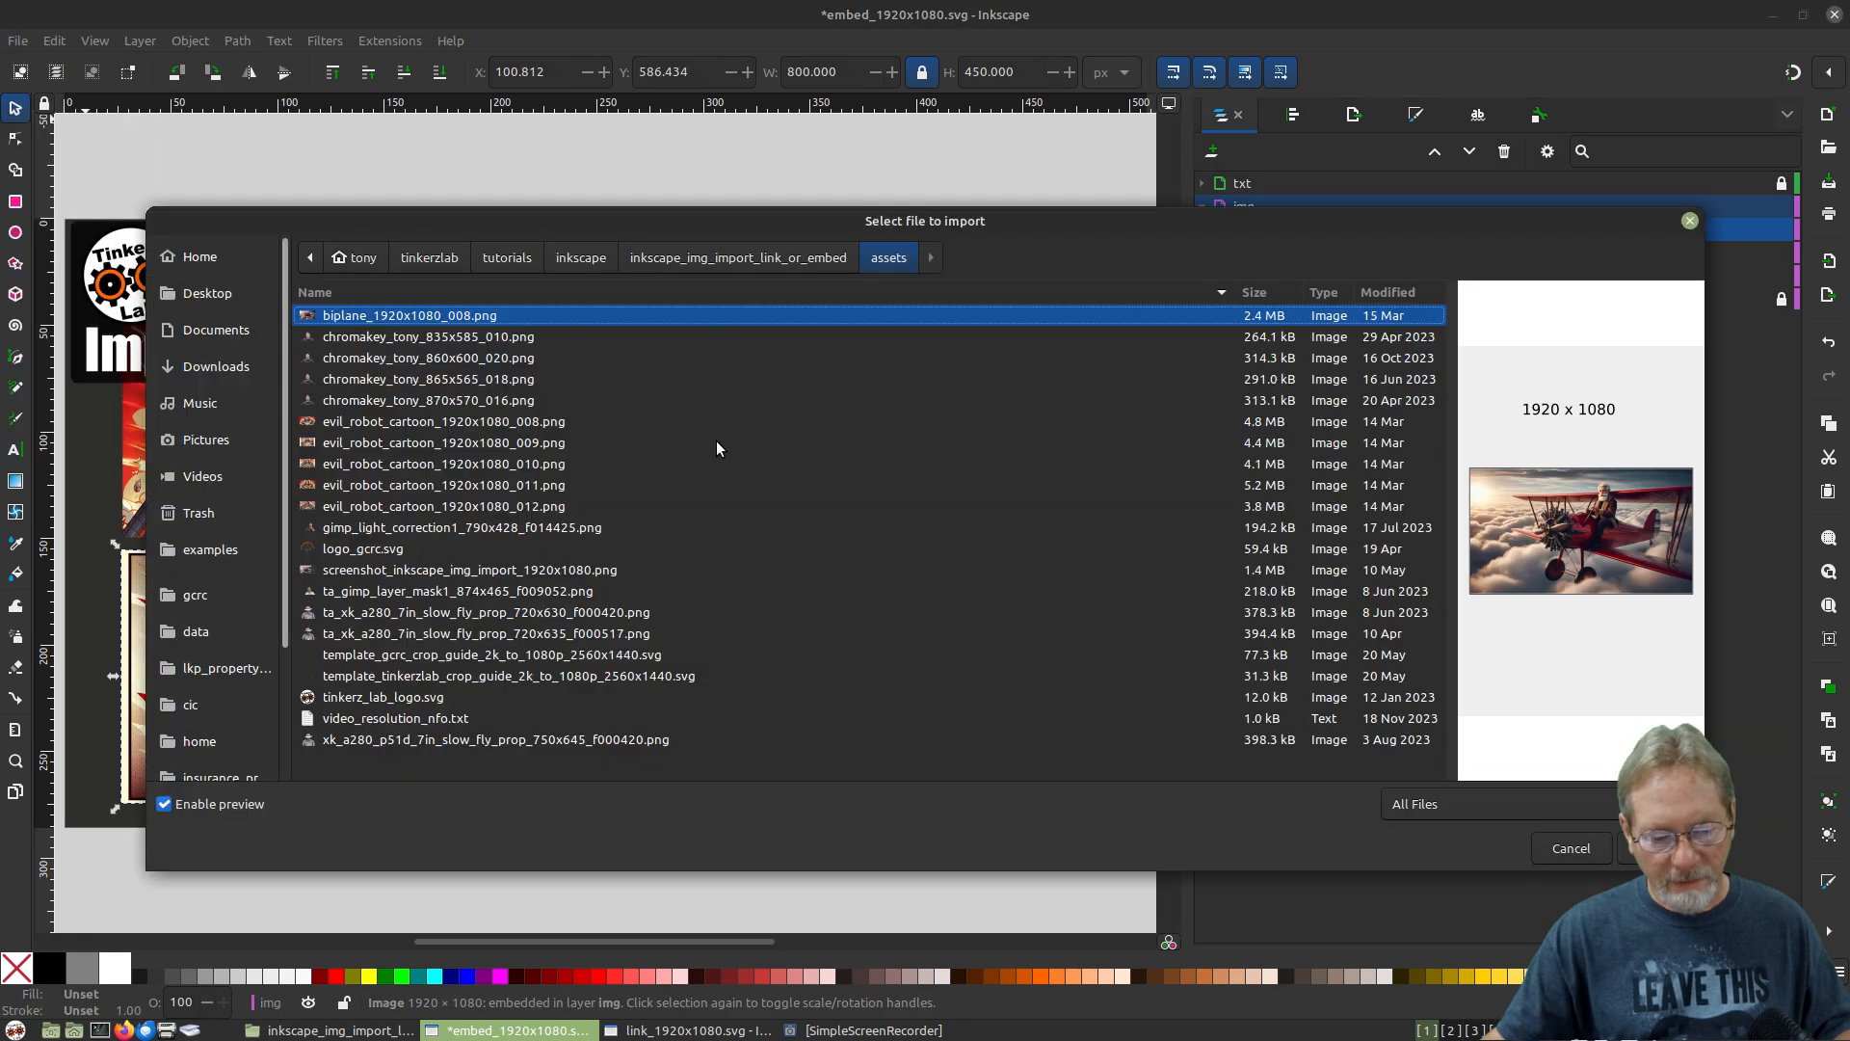
double_click(532, 485)
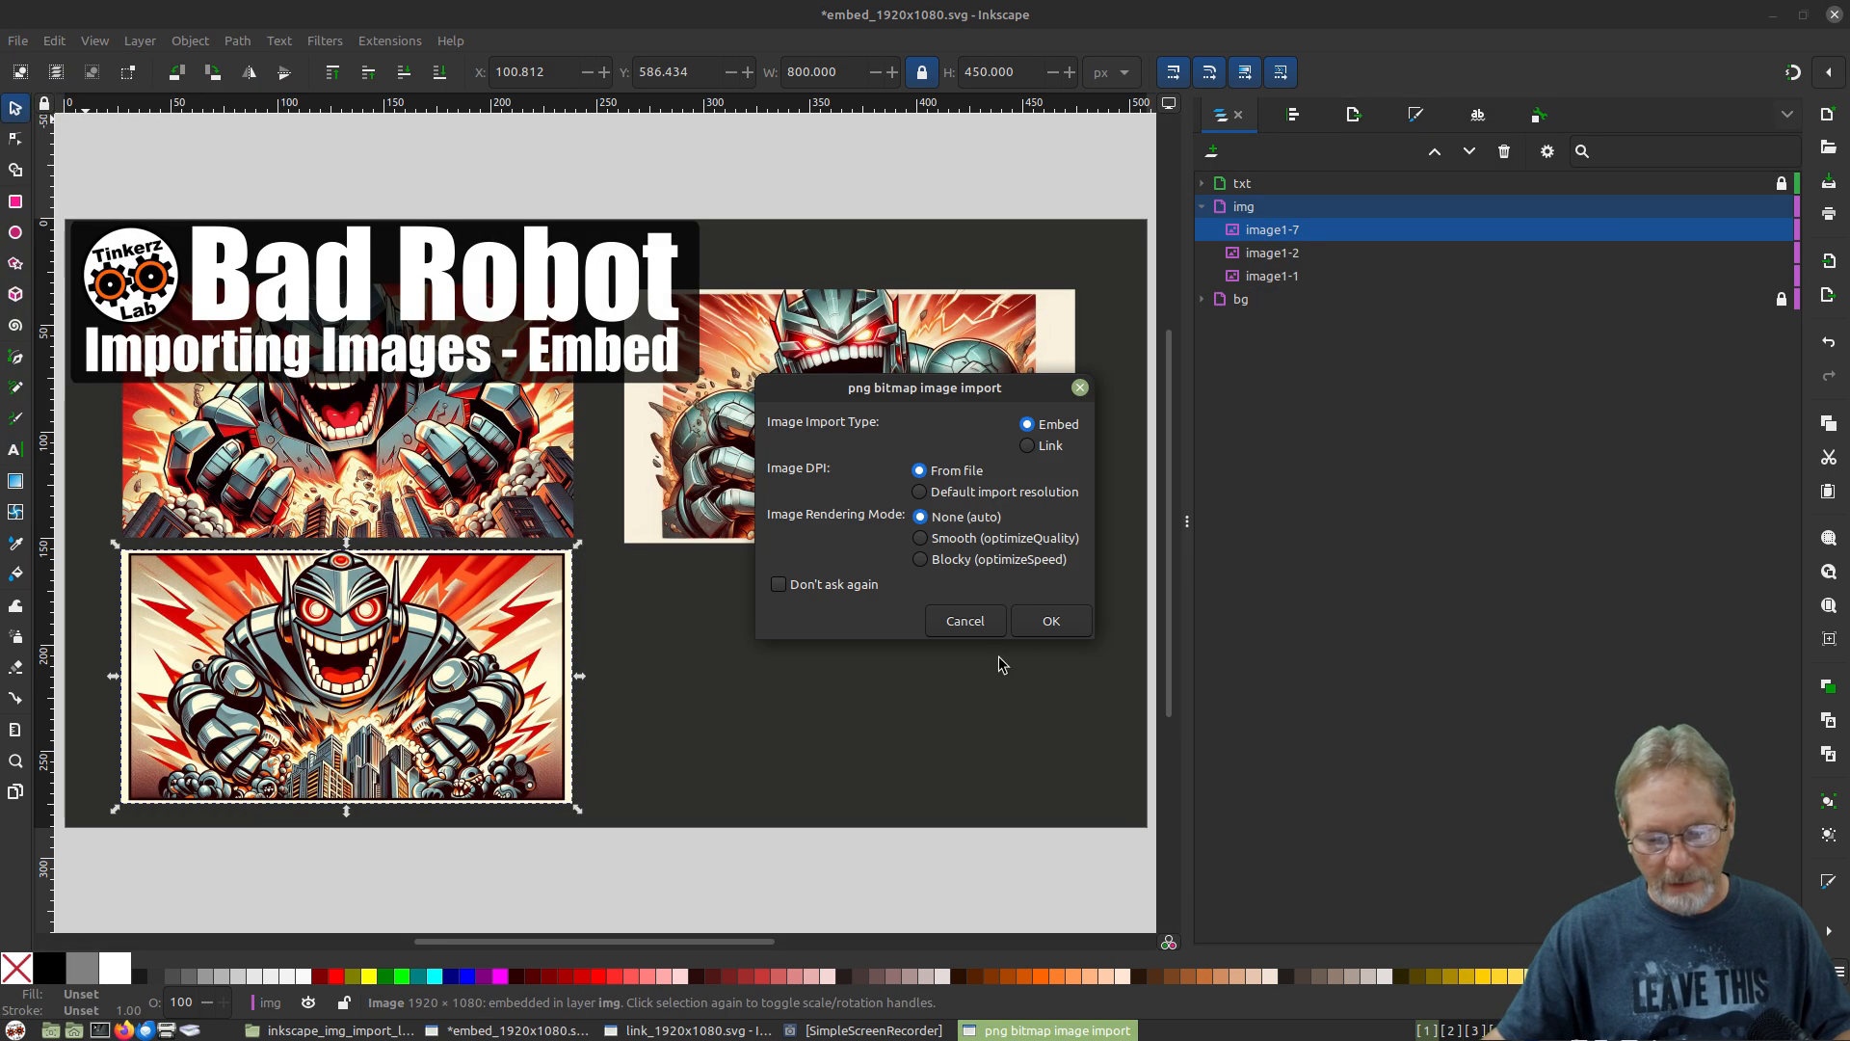
left_click(1050, 620)
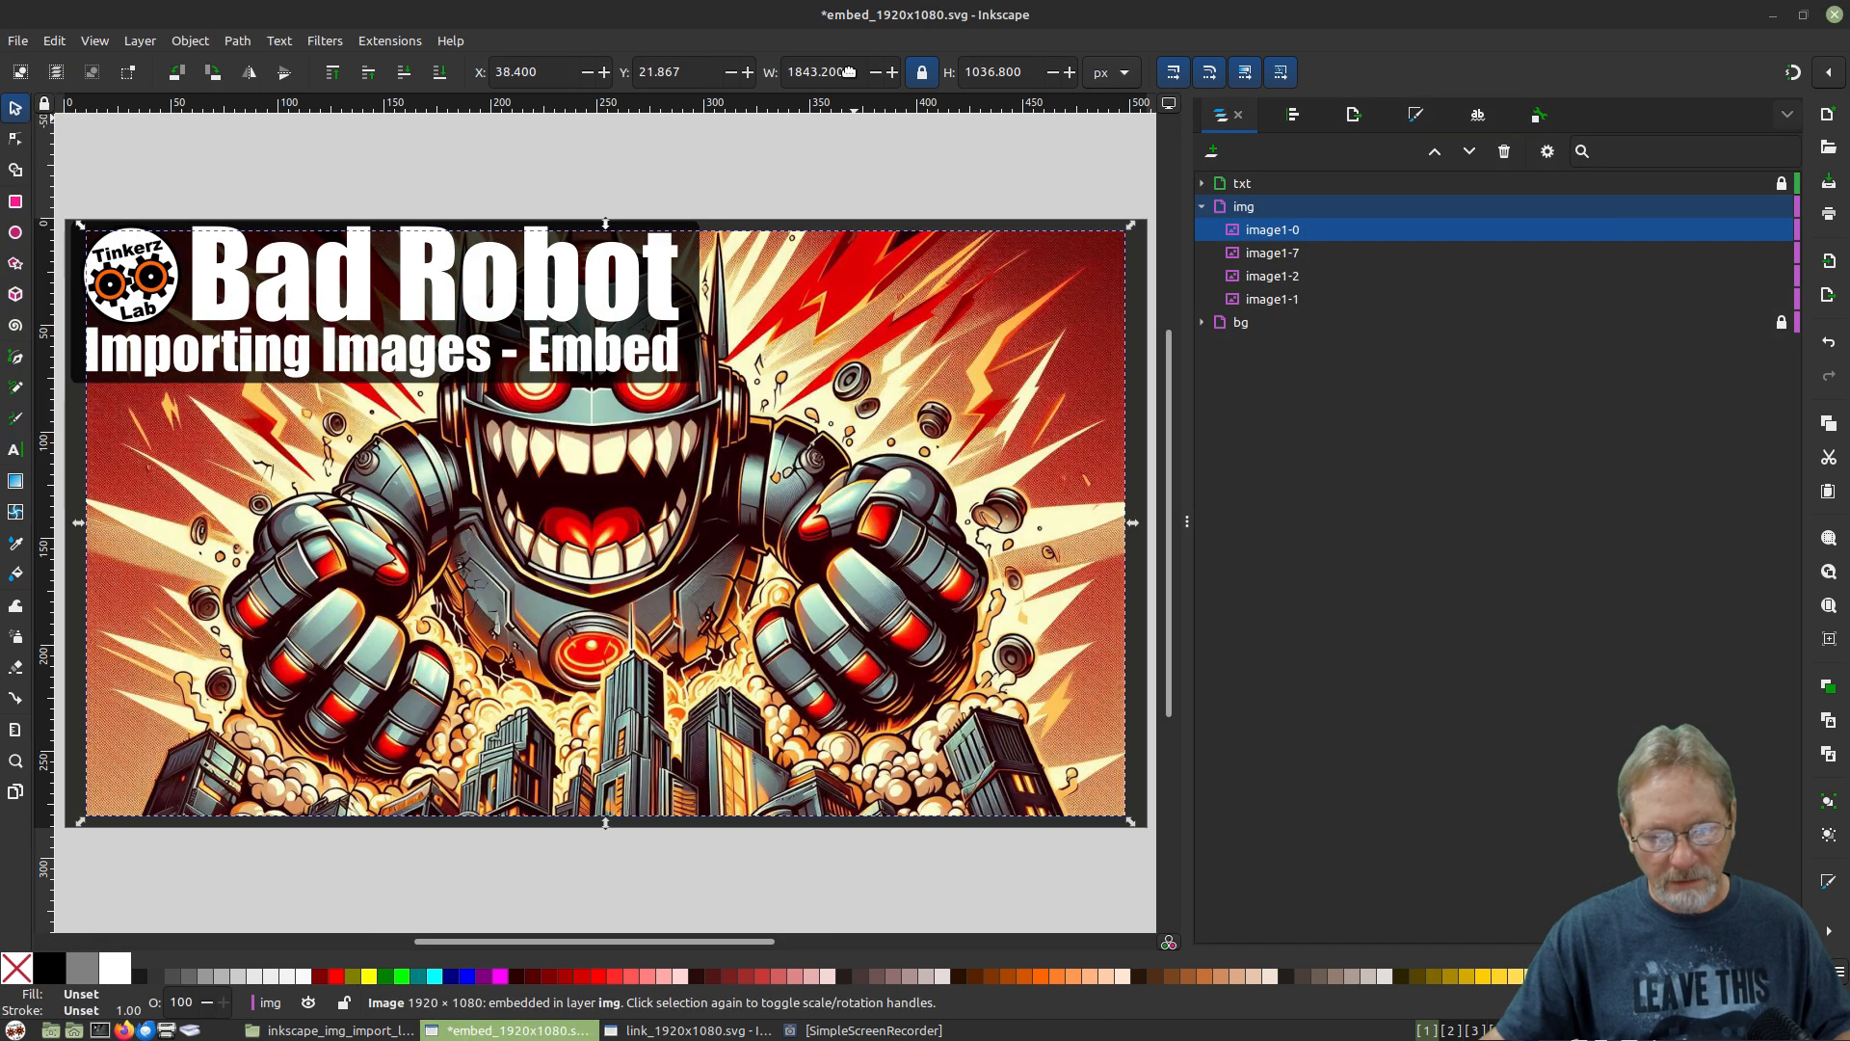
Resize the fourth robot image to 800 px wide, place it below the second at about X 994, Y 593, and deselect it.
triple_click(848, 71)
type("800")
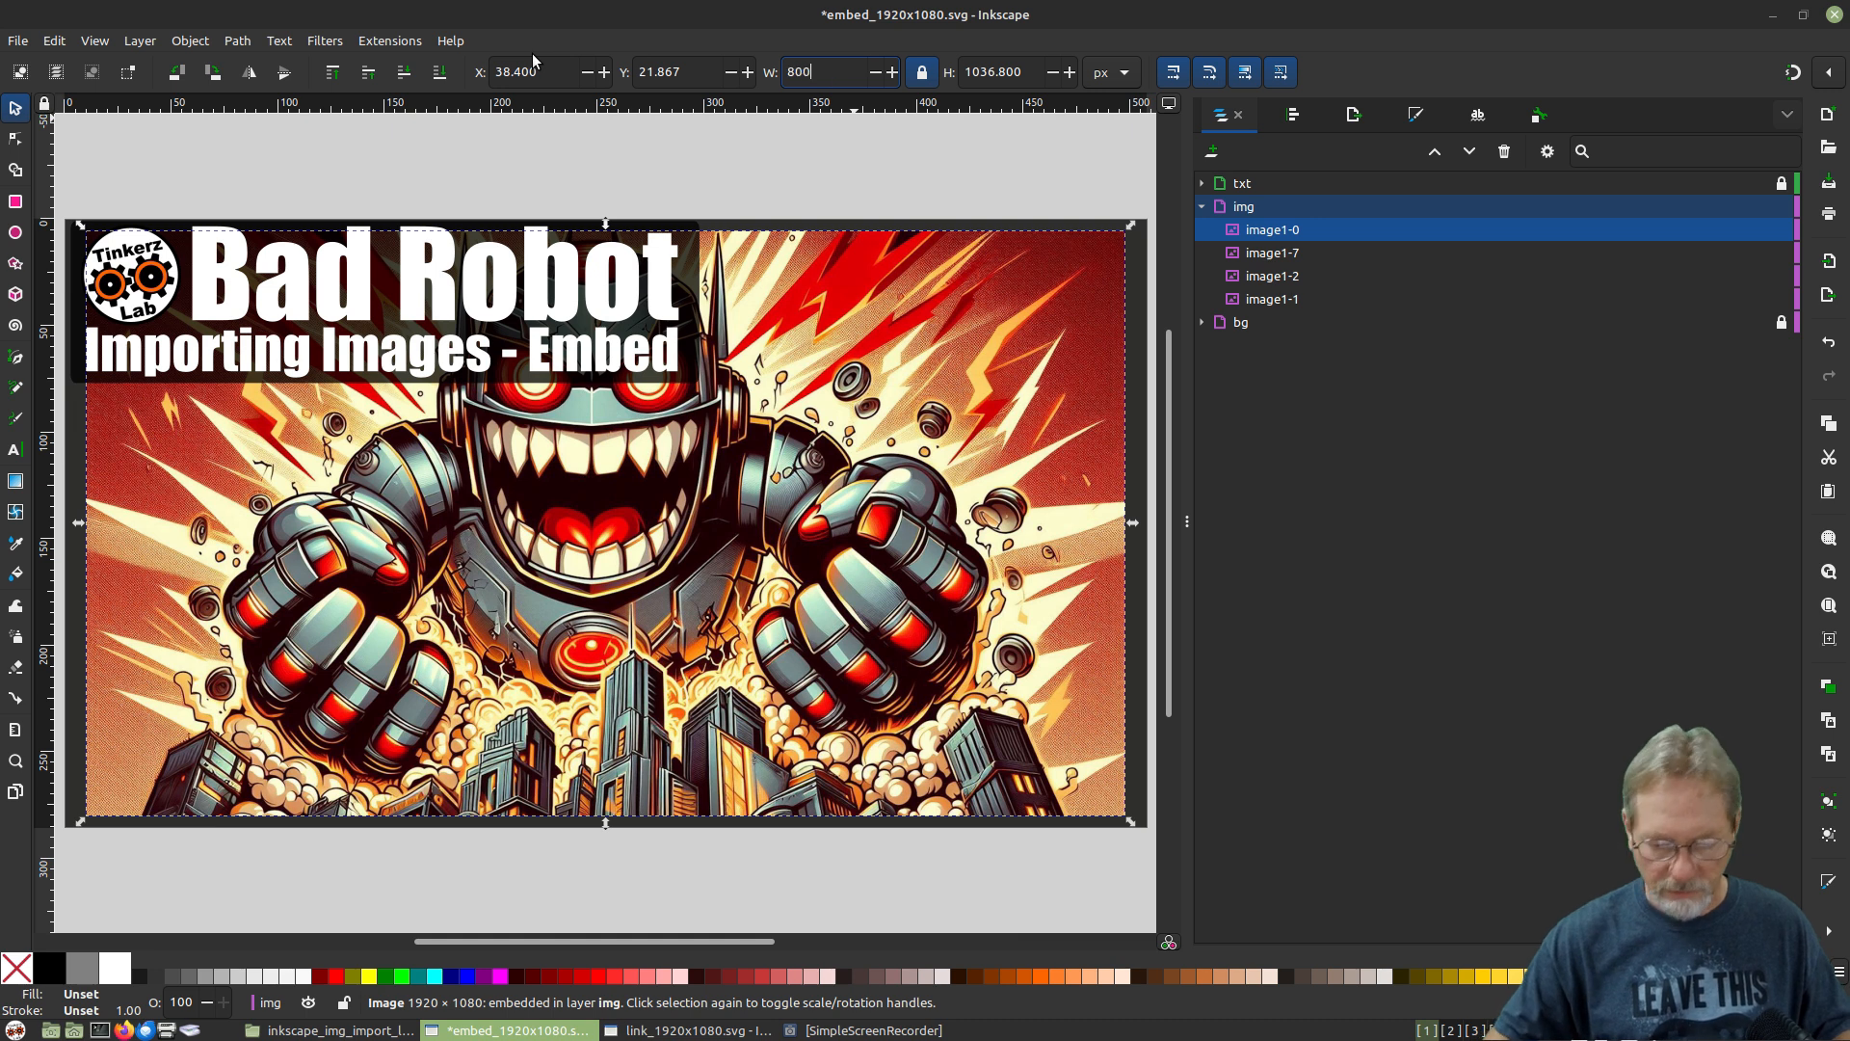
key("Return")
left_click_drag(248, 440, 799, 763)
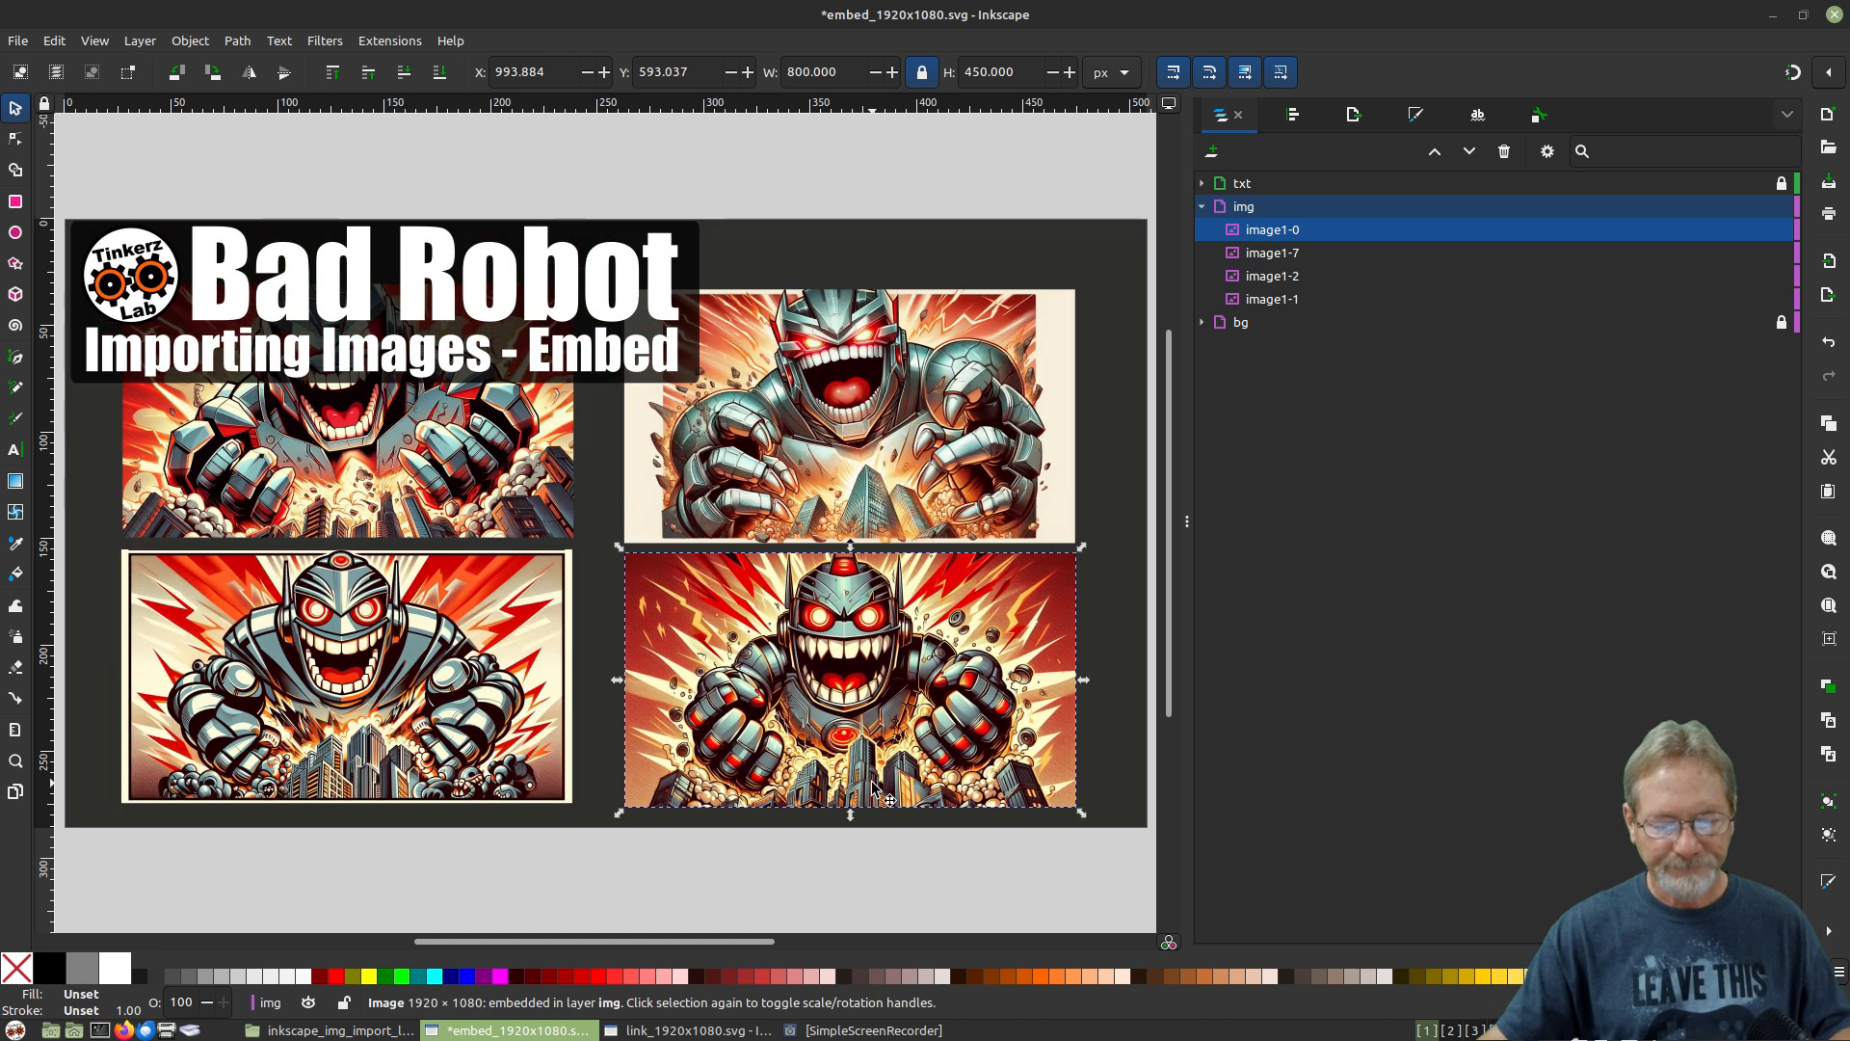
left_click(840, 252)
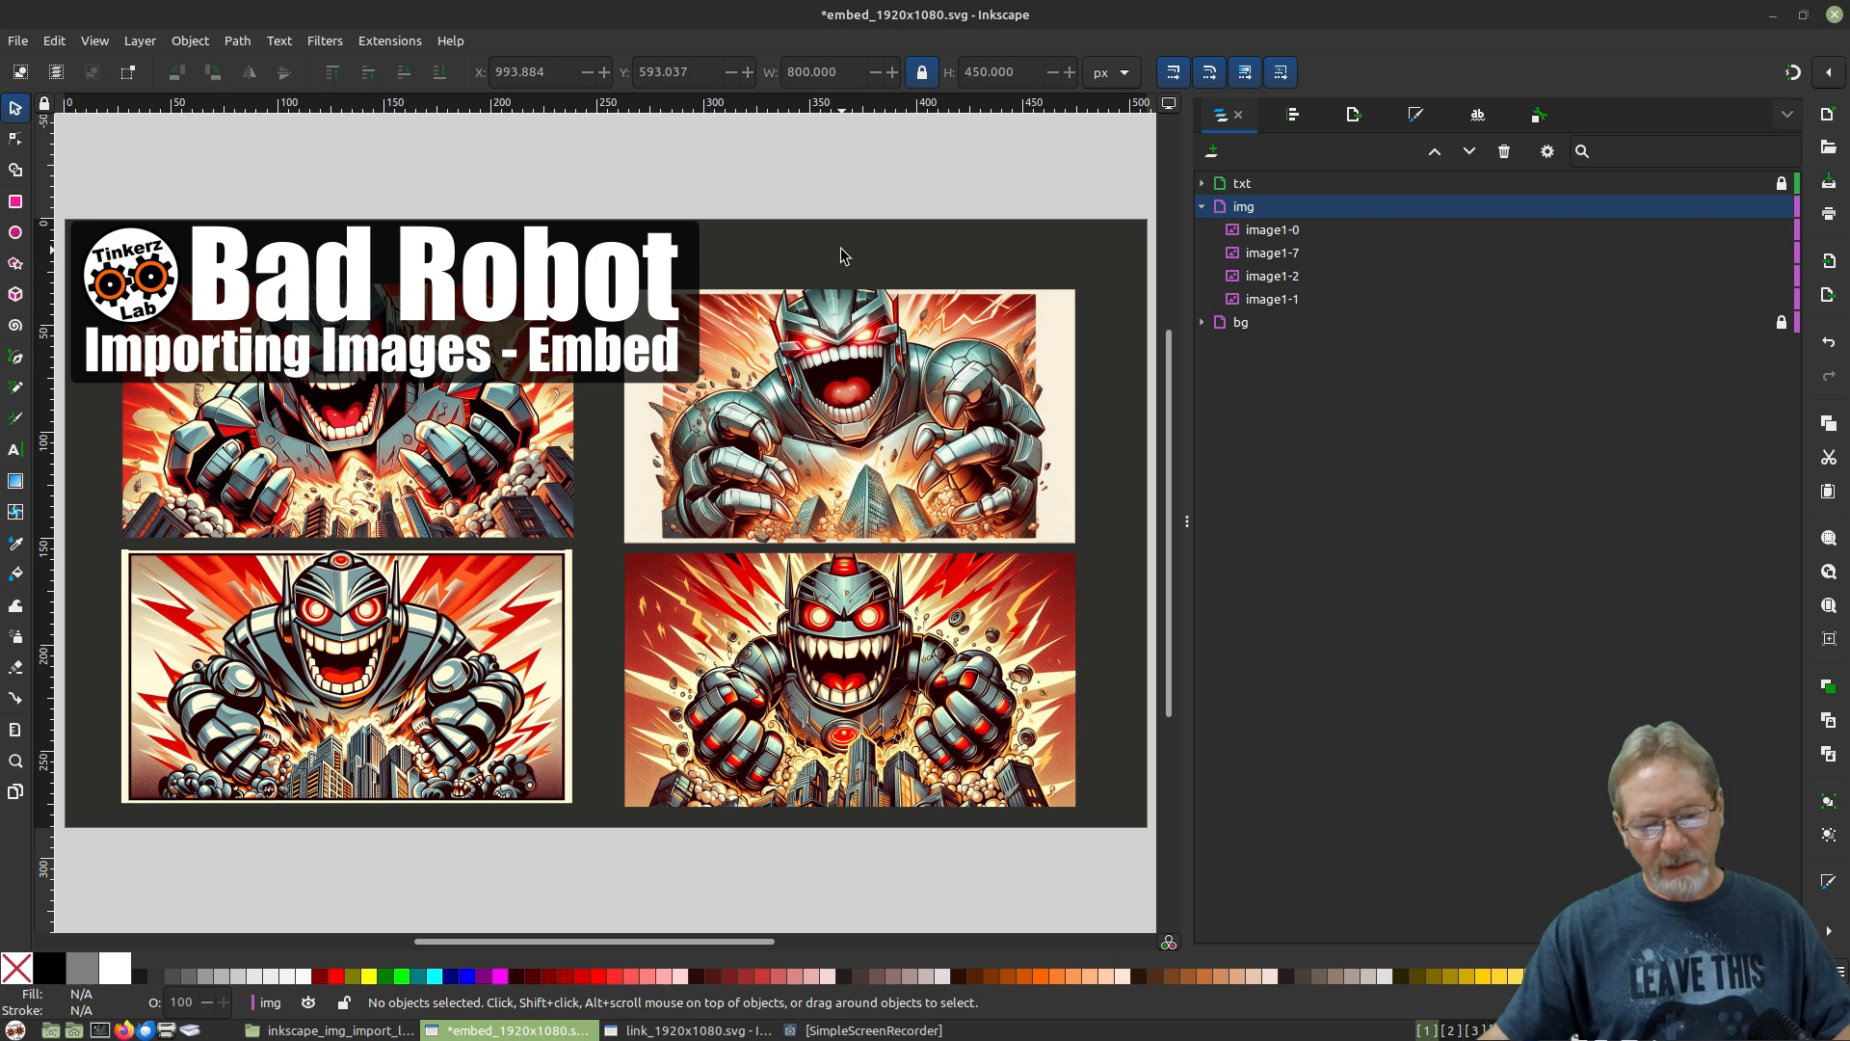
Examine the image properties of the upper-right robot picture to check its embedding and source URL, and clear the selection.
left_click(882, 369)
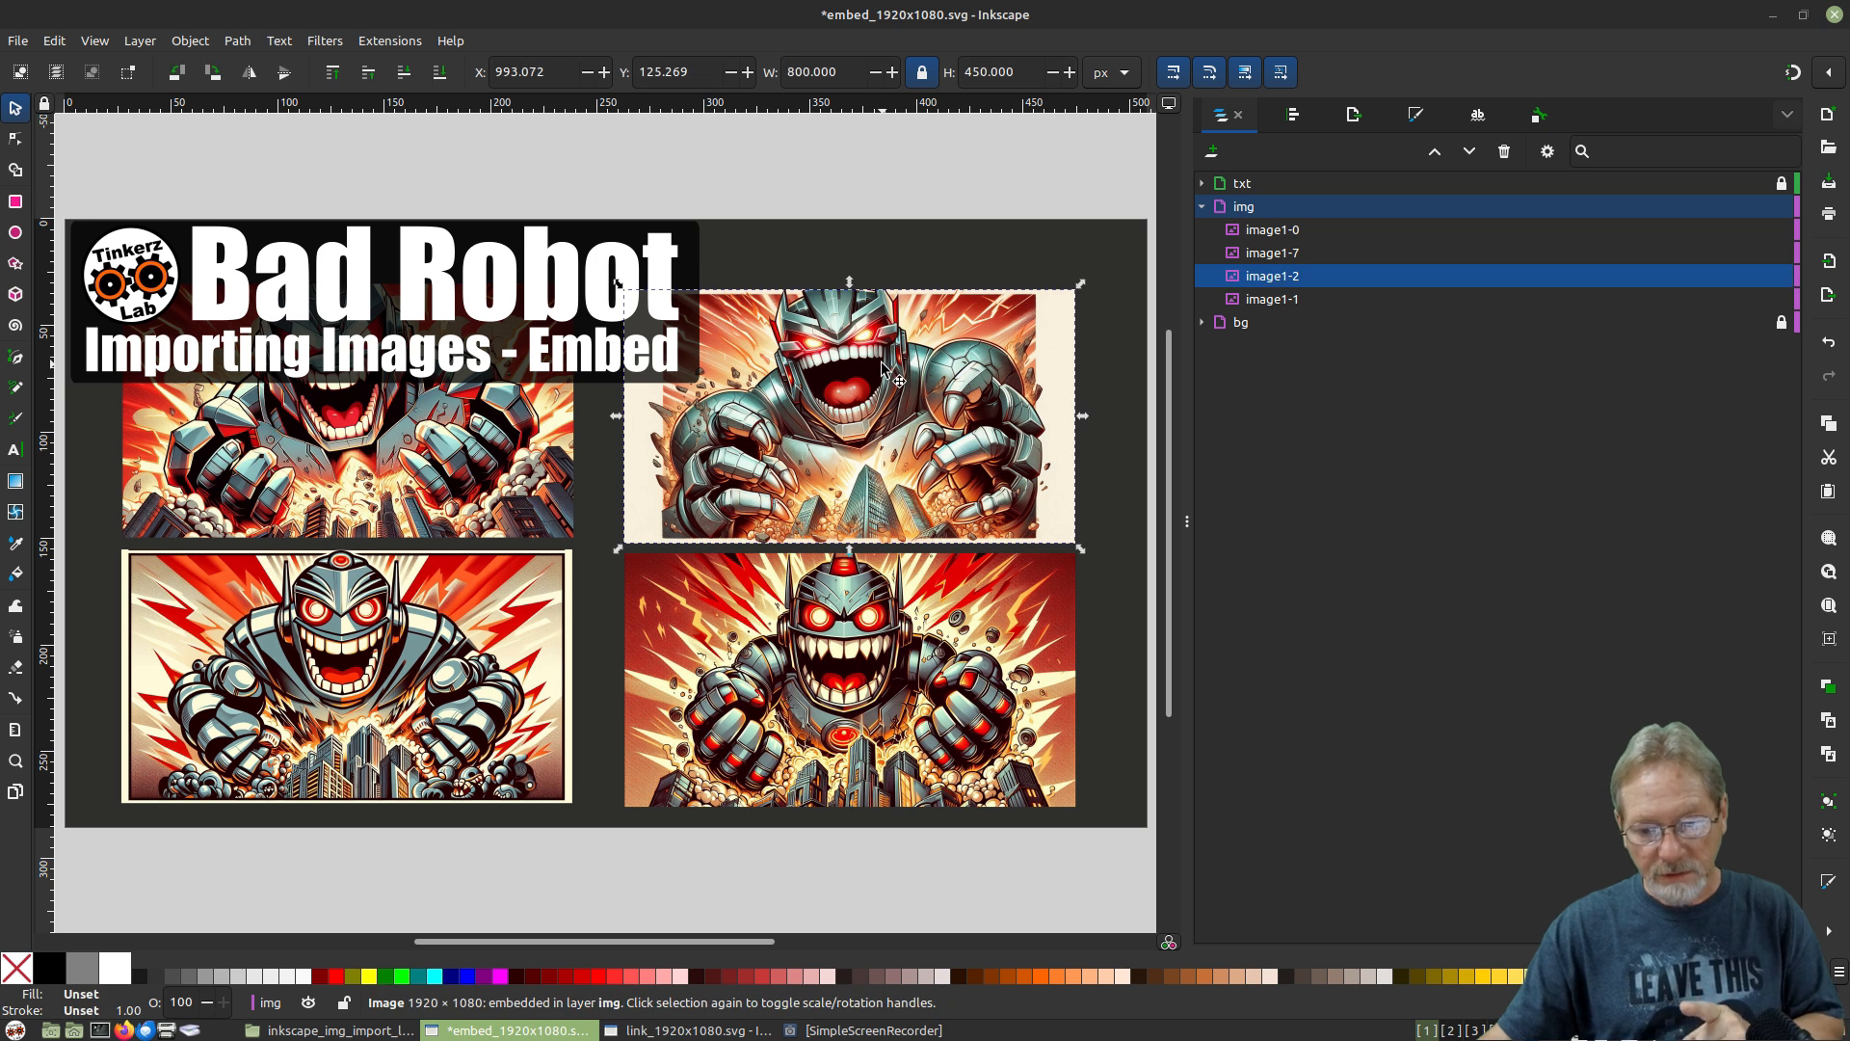
left_click(1539, 117)
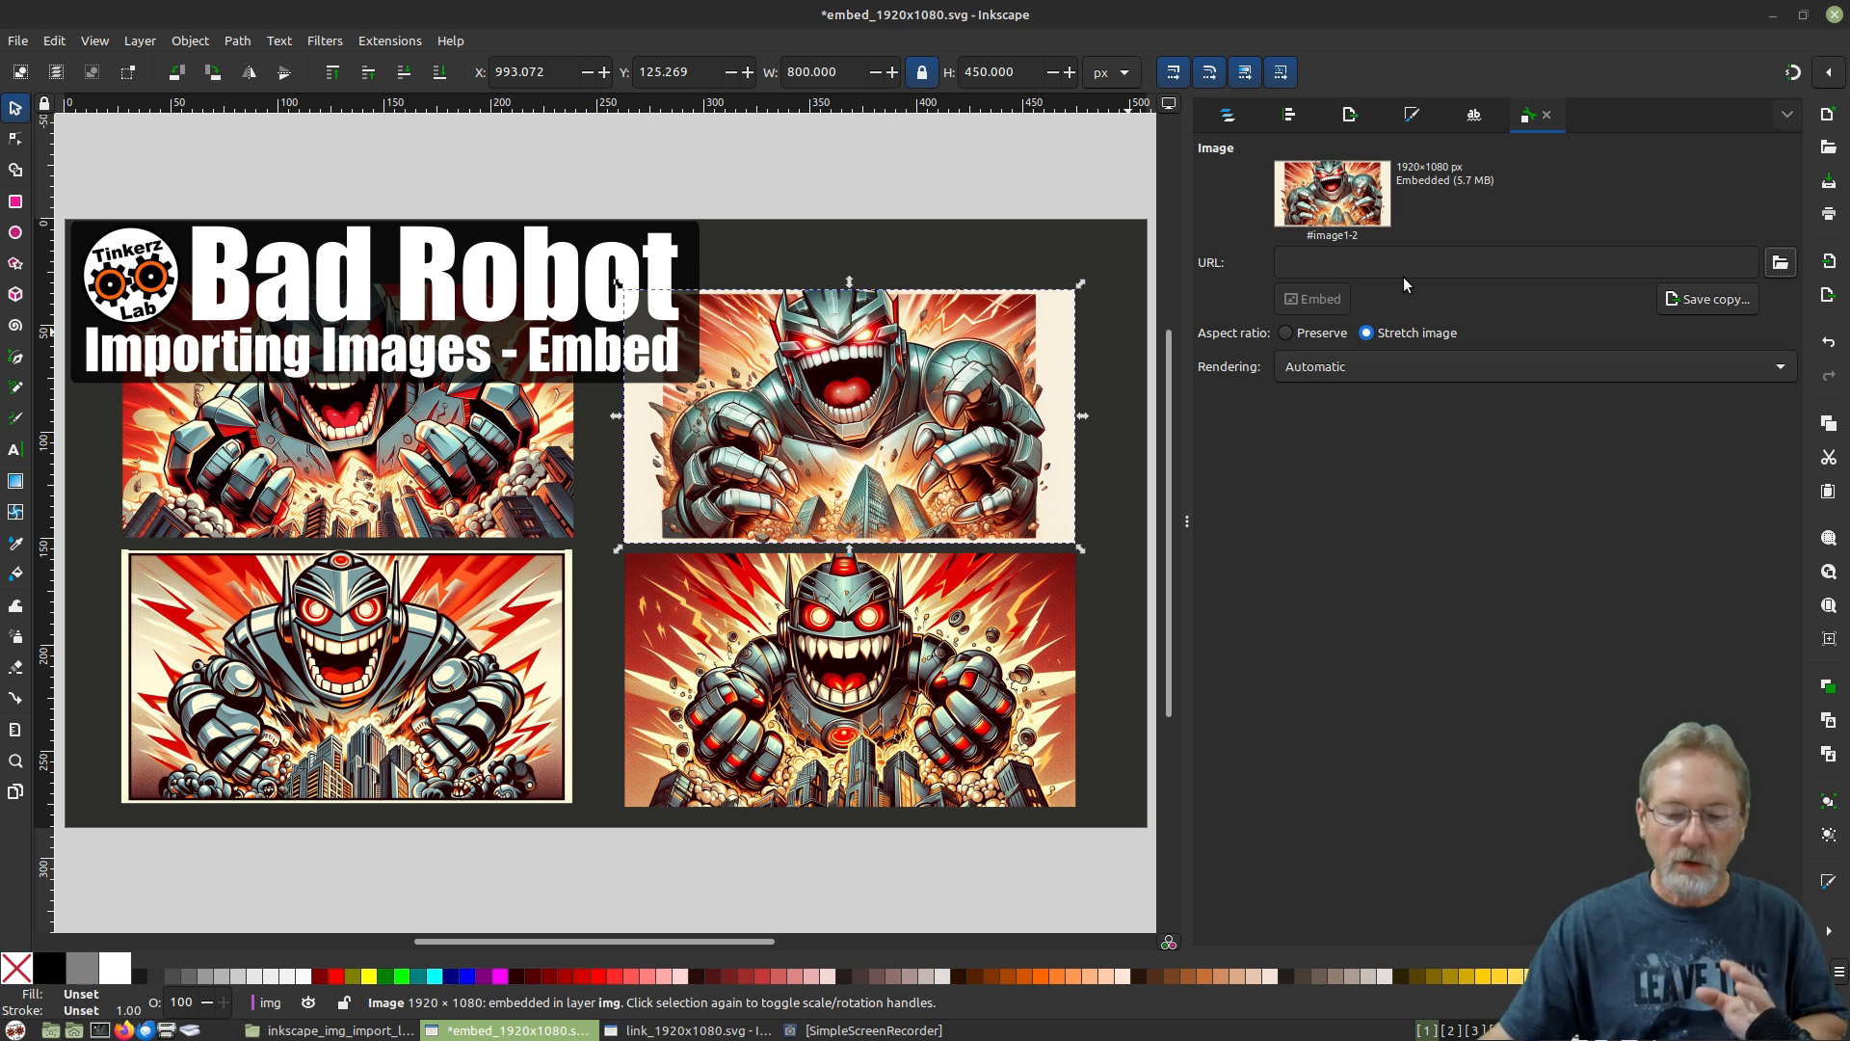
left_click(980, 182)
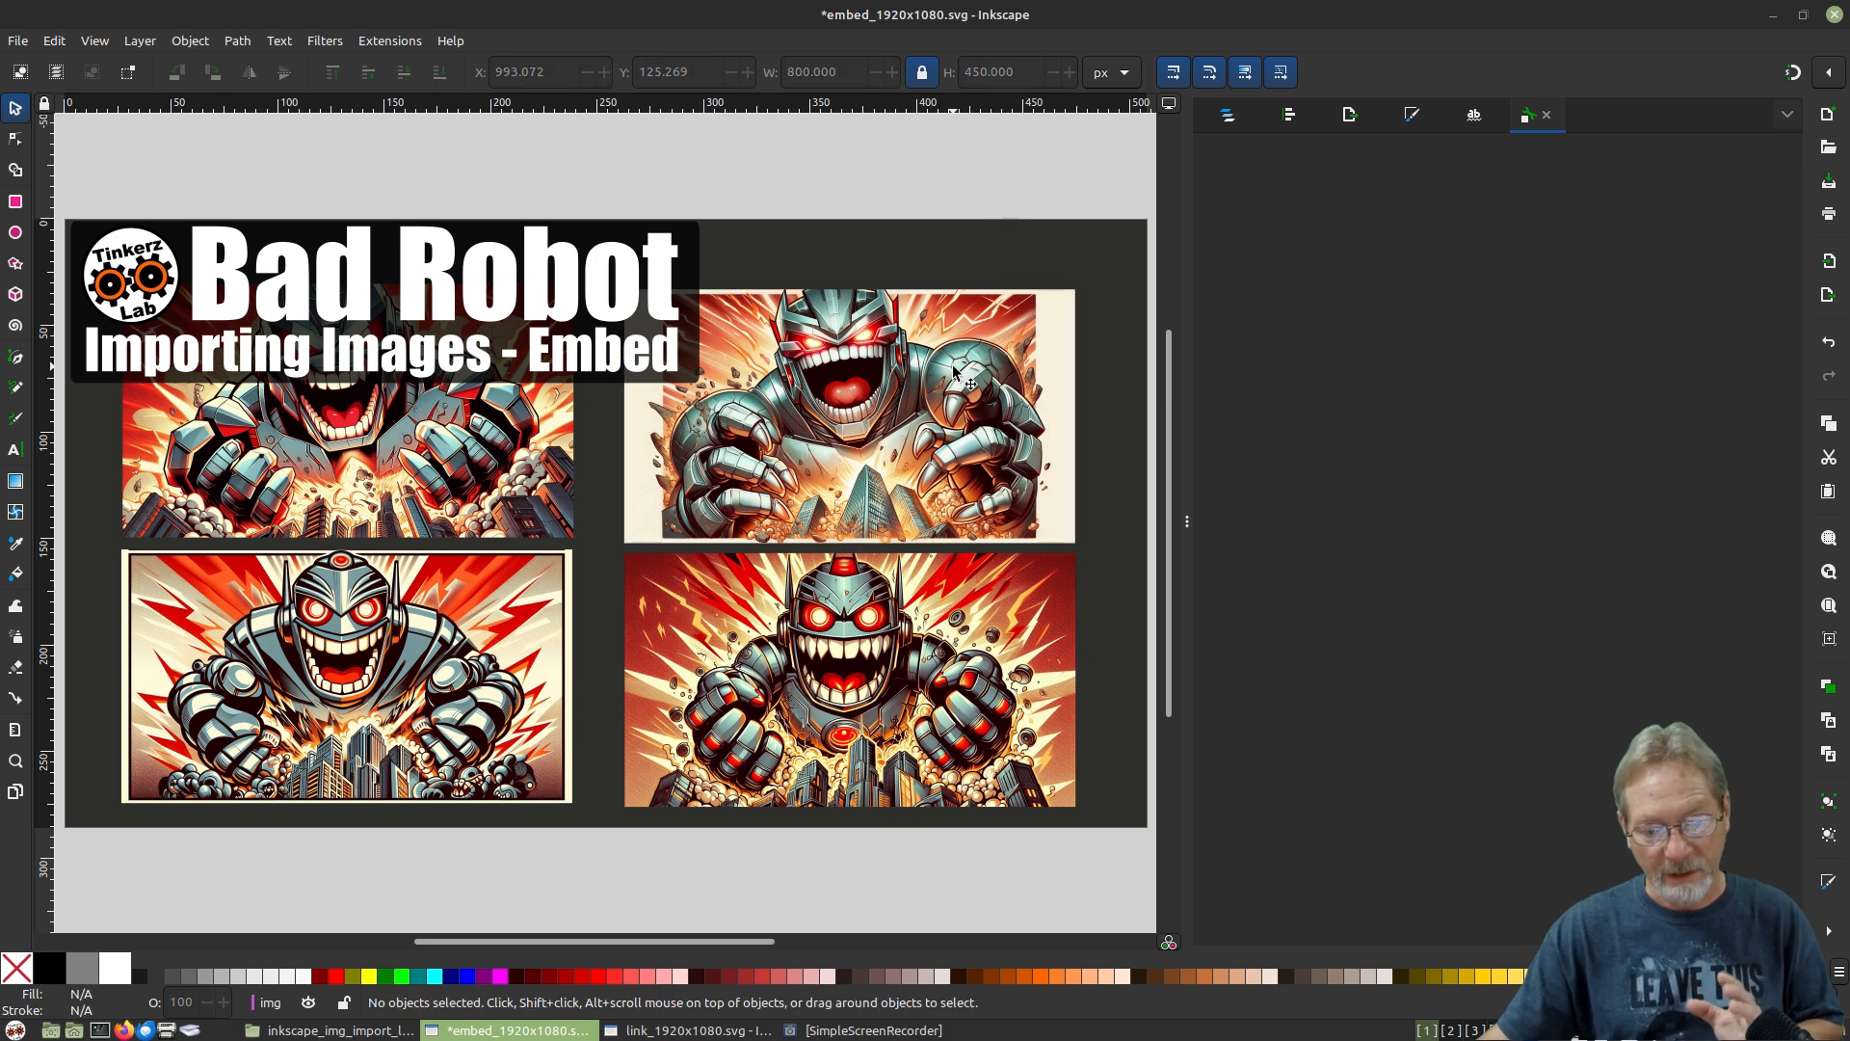
left_click(959, 368)
left_click(992, 183)
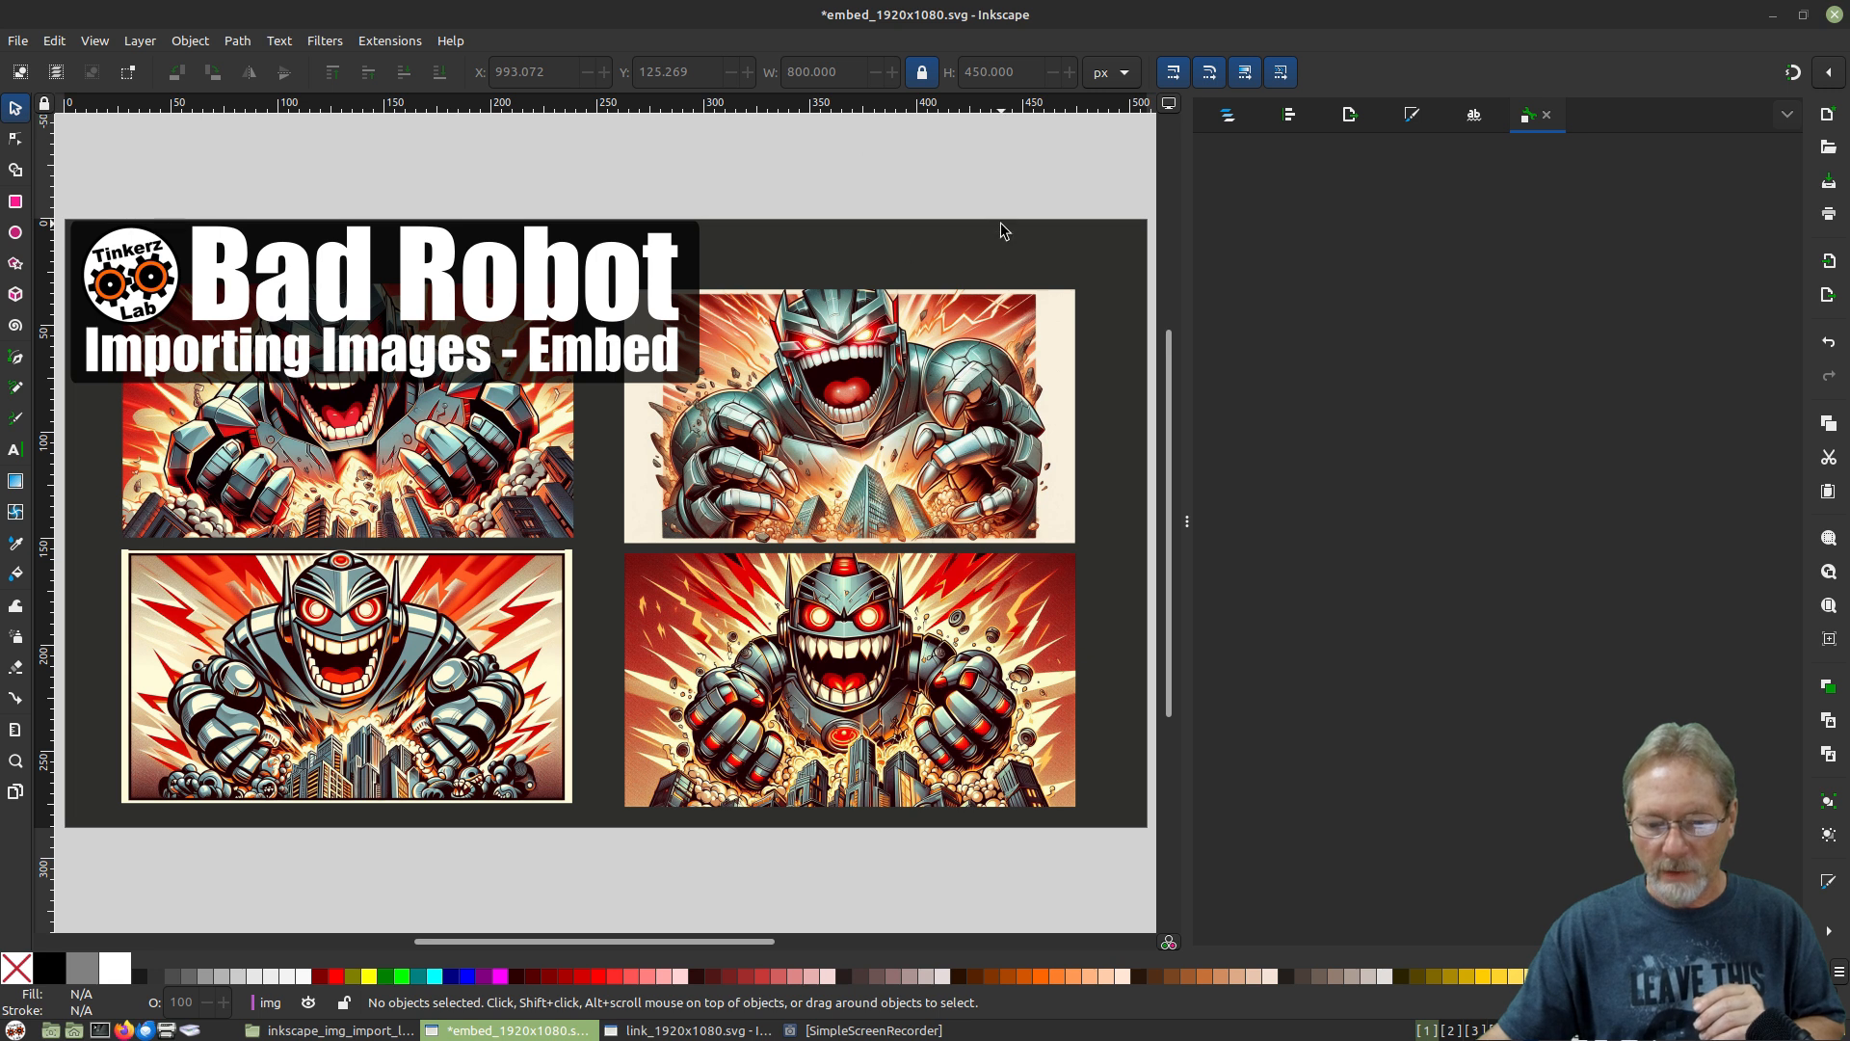
Save embed_1920x1080.svg, switch to the file manager, and compare its file size with that of link_1920x1080.svg.
left_click(1827, 181)
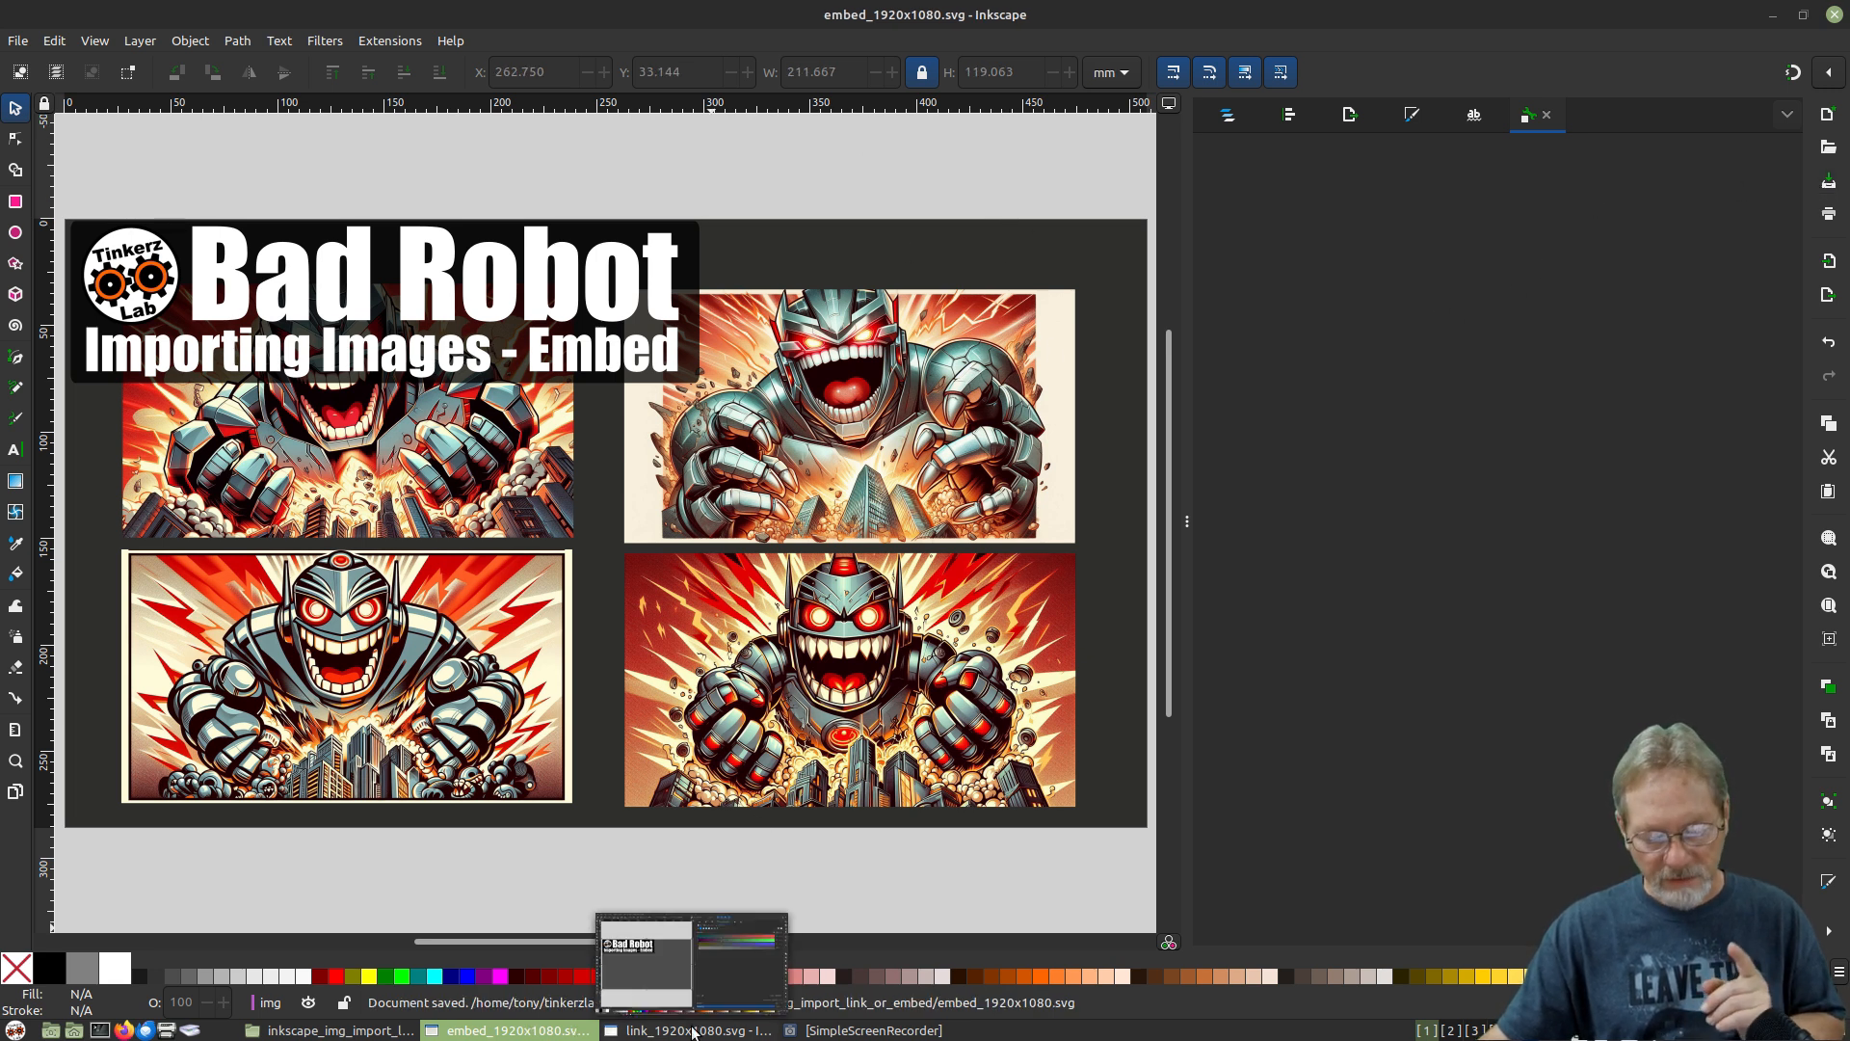
left_click(364, 1037)
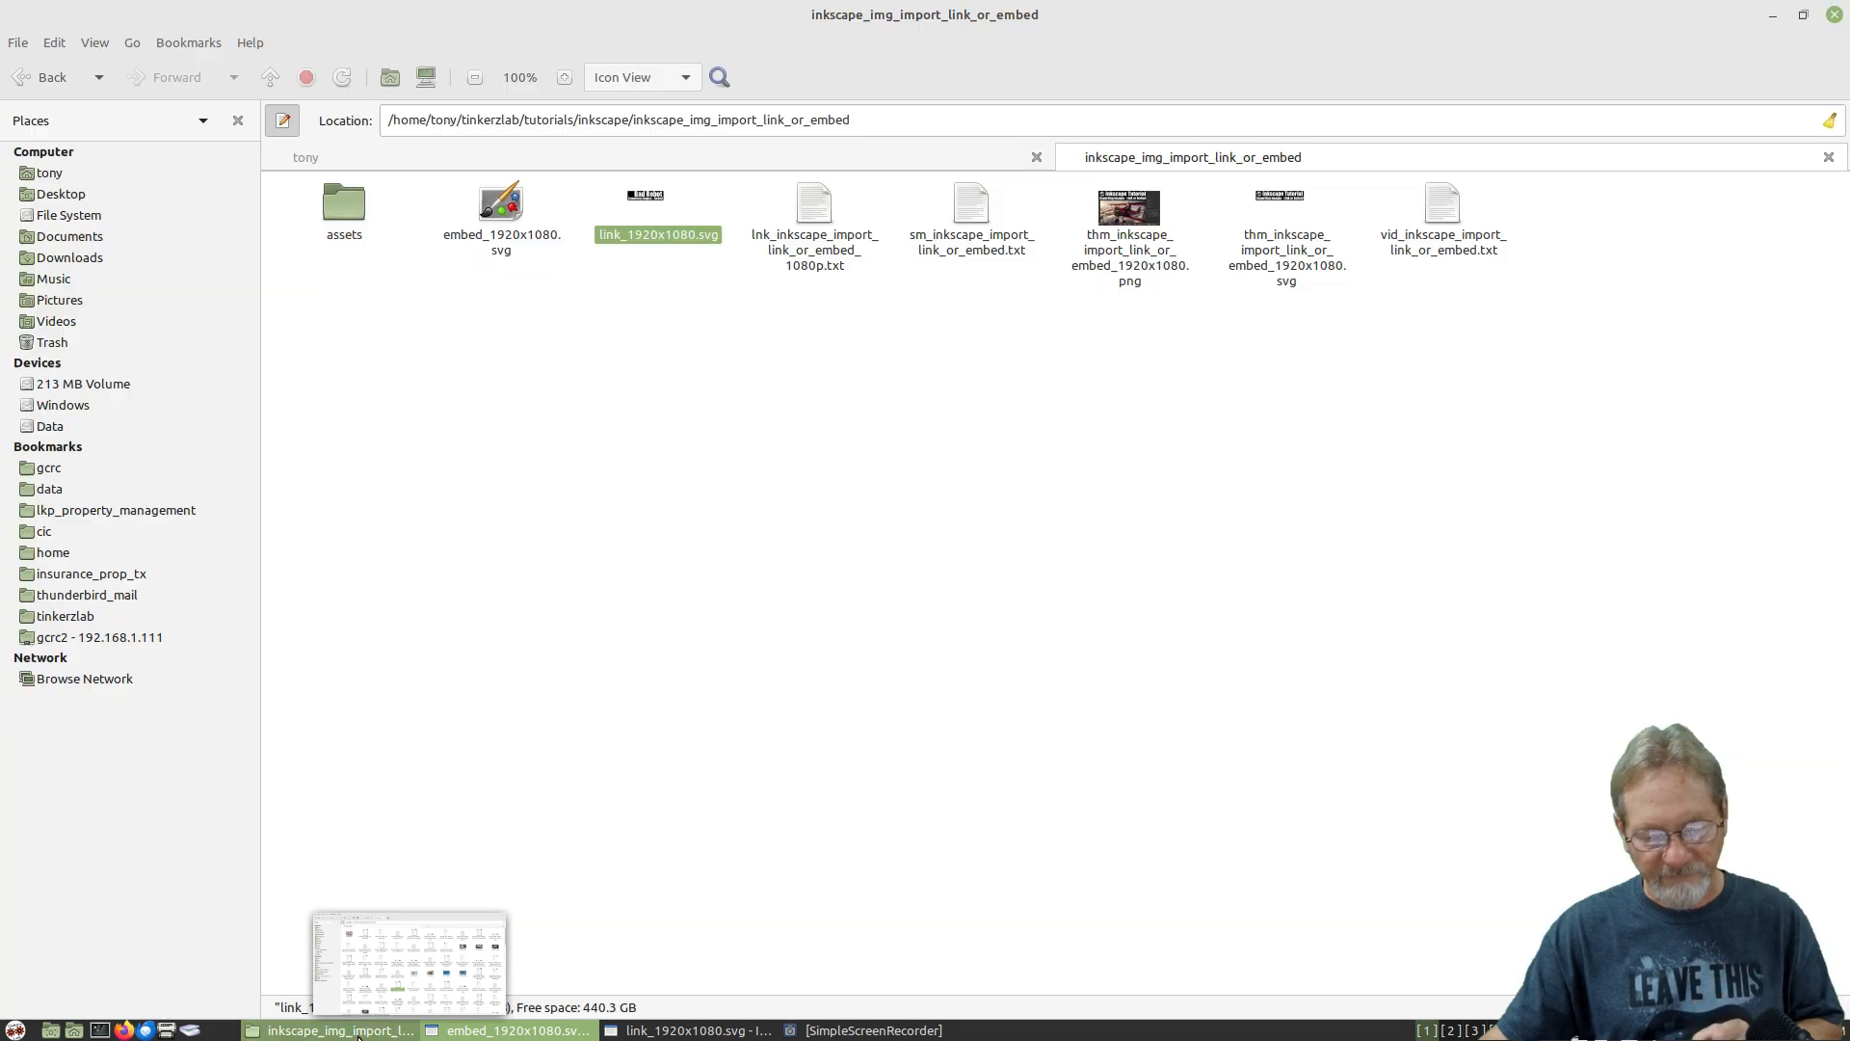
left_click(608, 560)
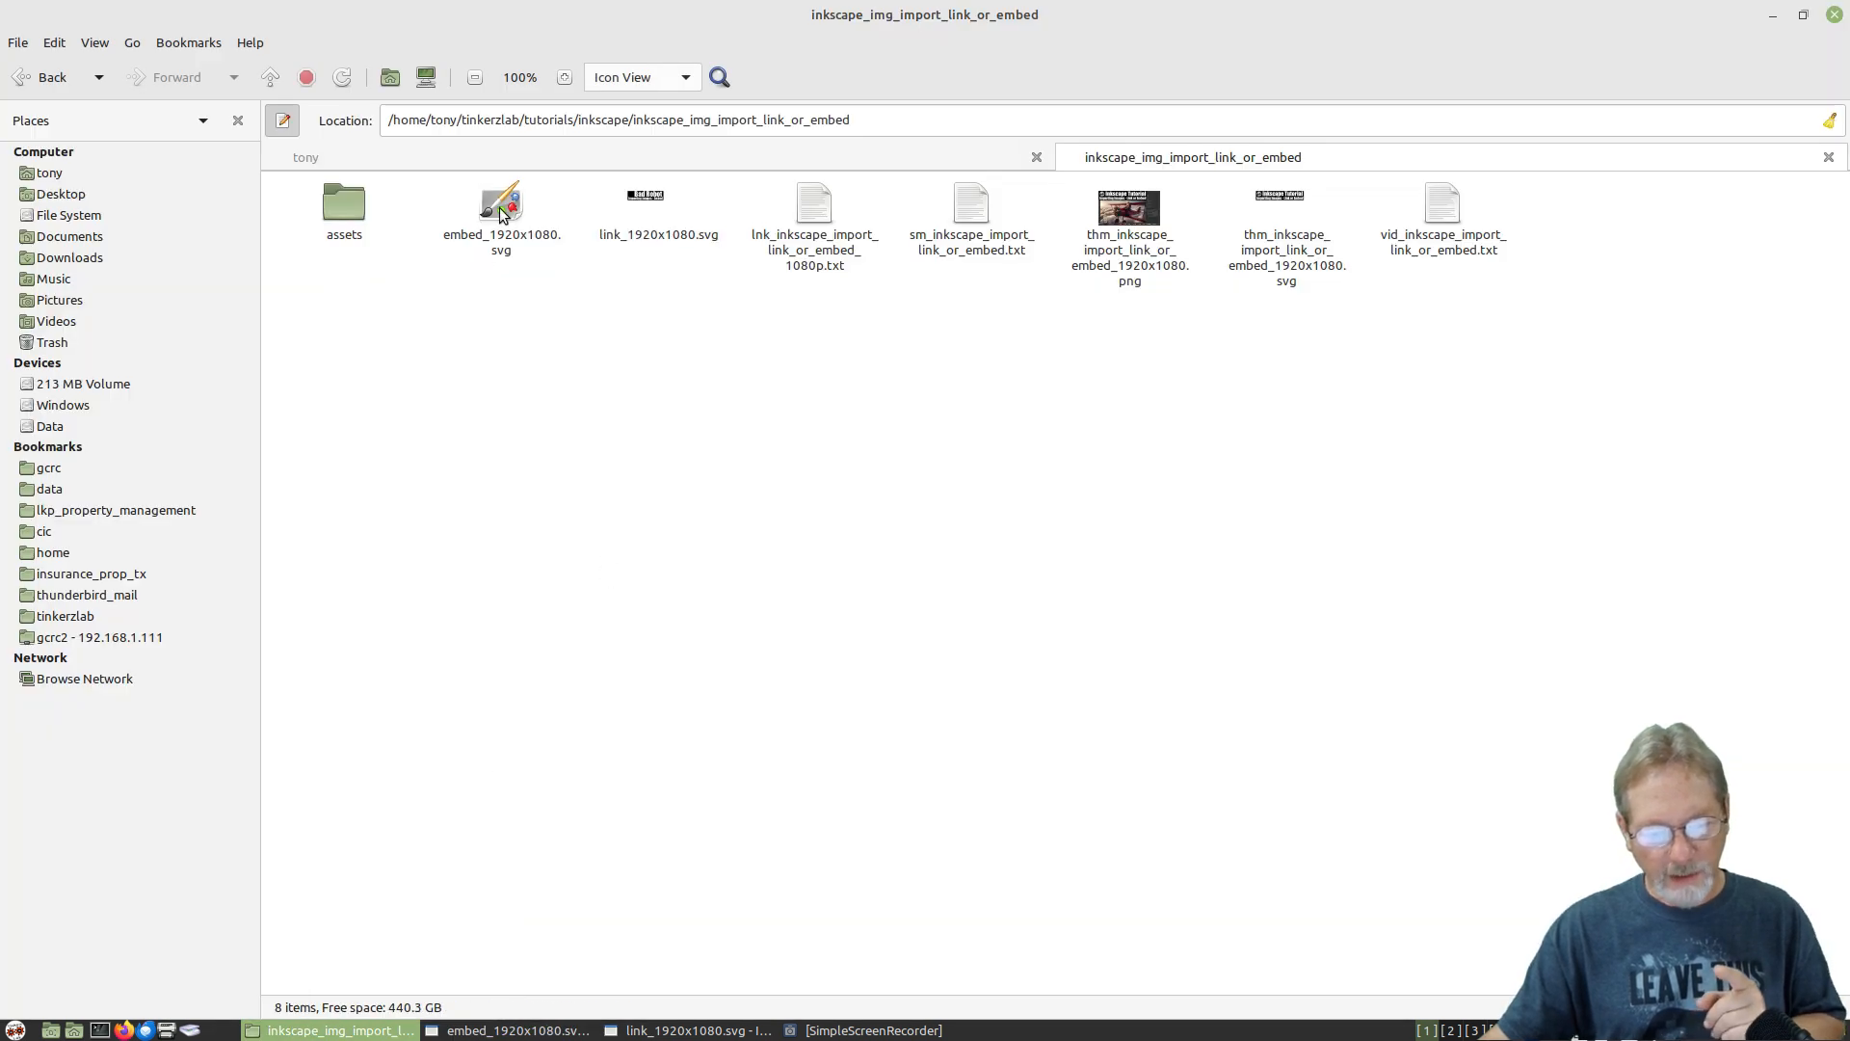
left_click(500, 214)
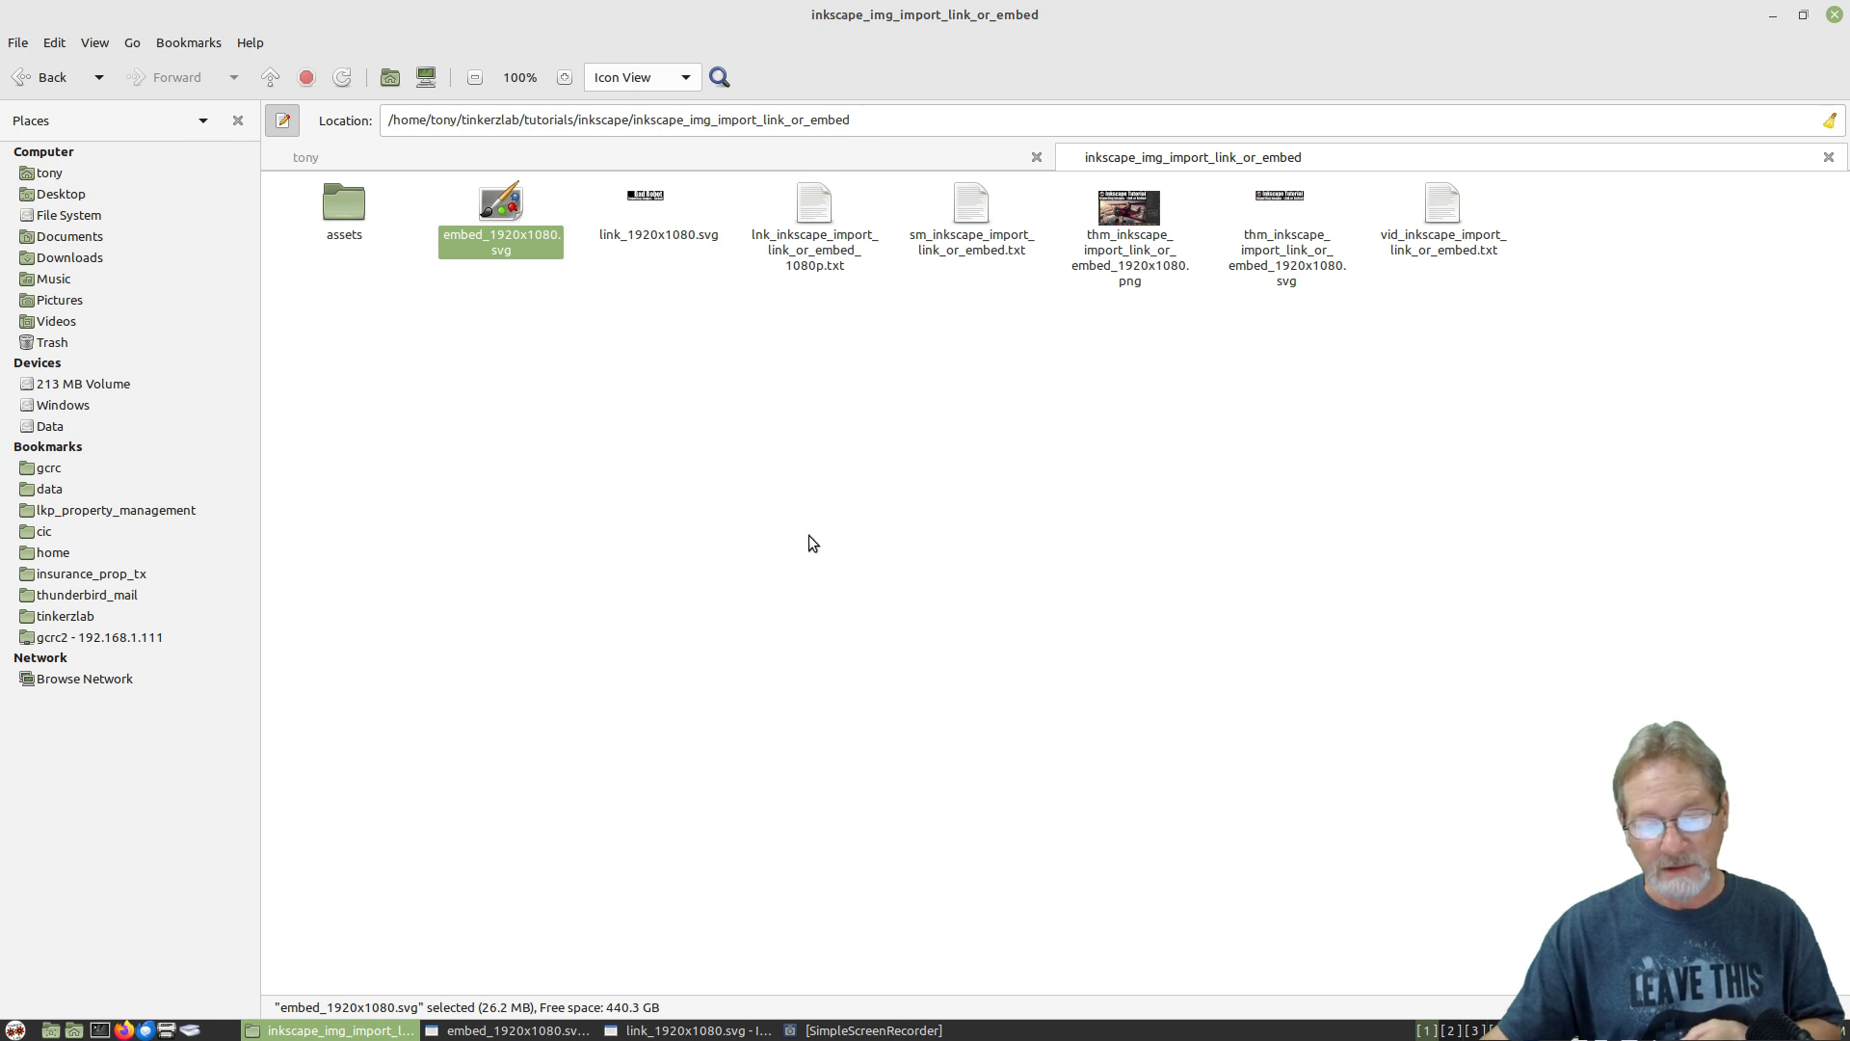
left_click(632, 241)
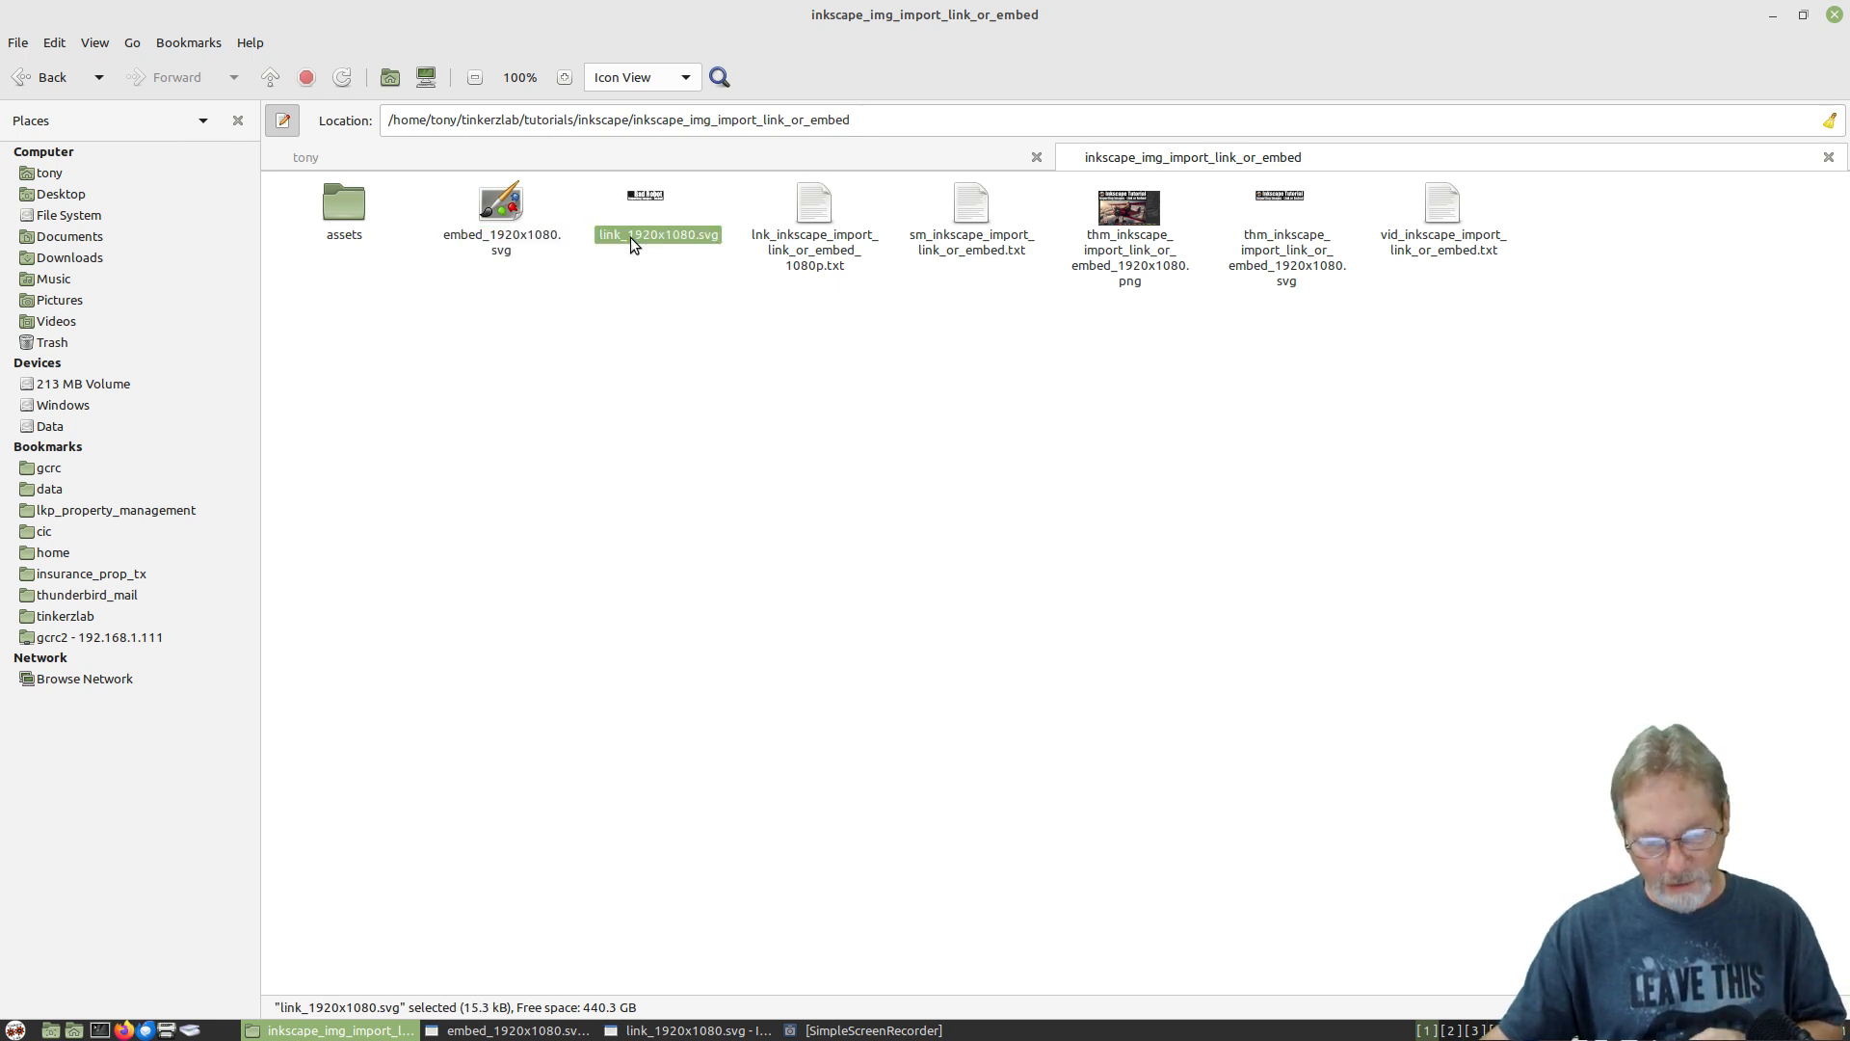
left_click(501, 204)
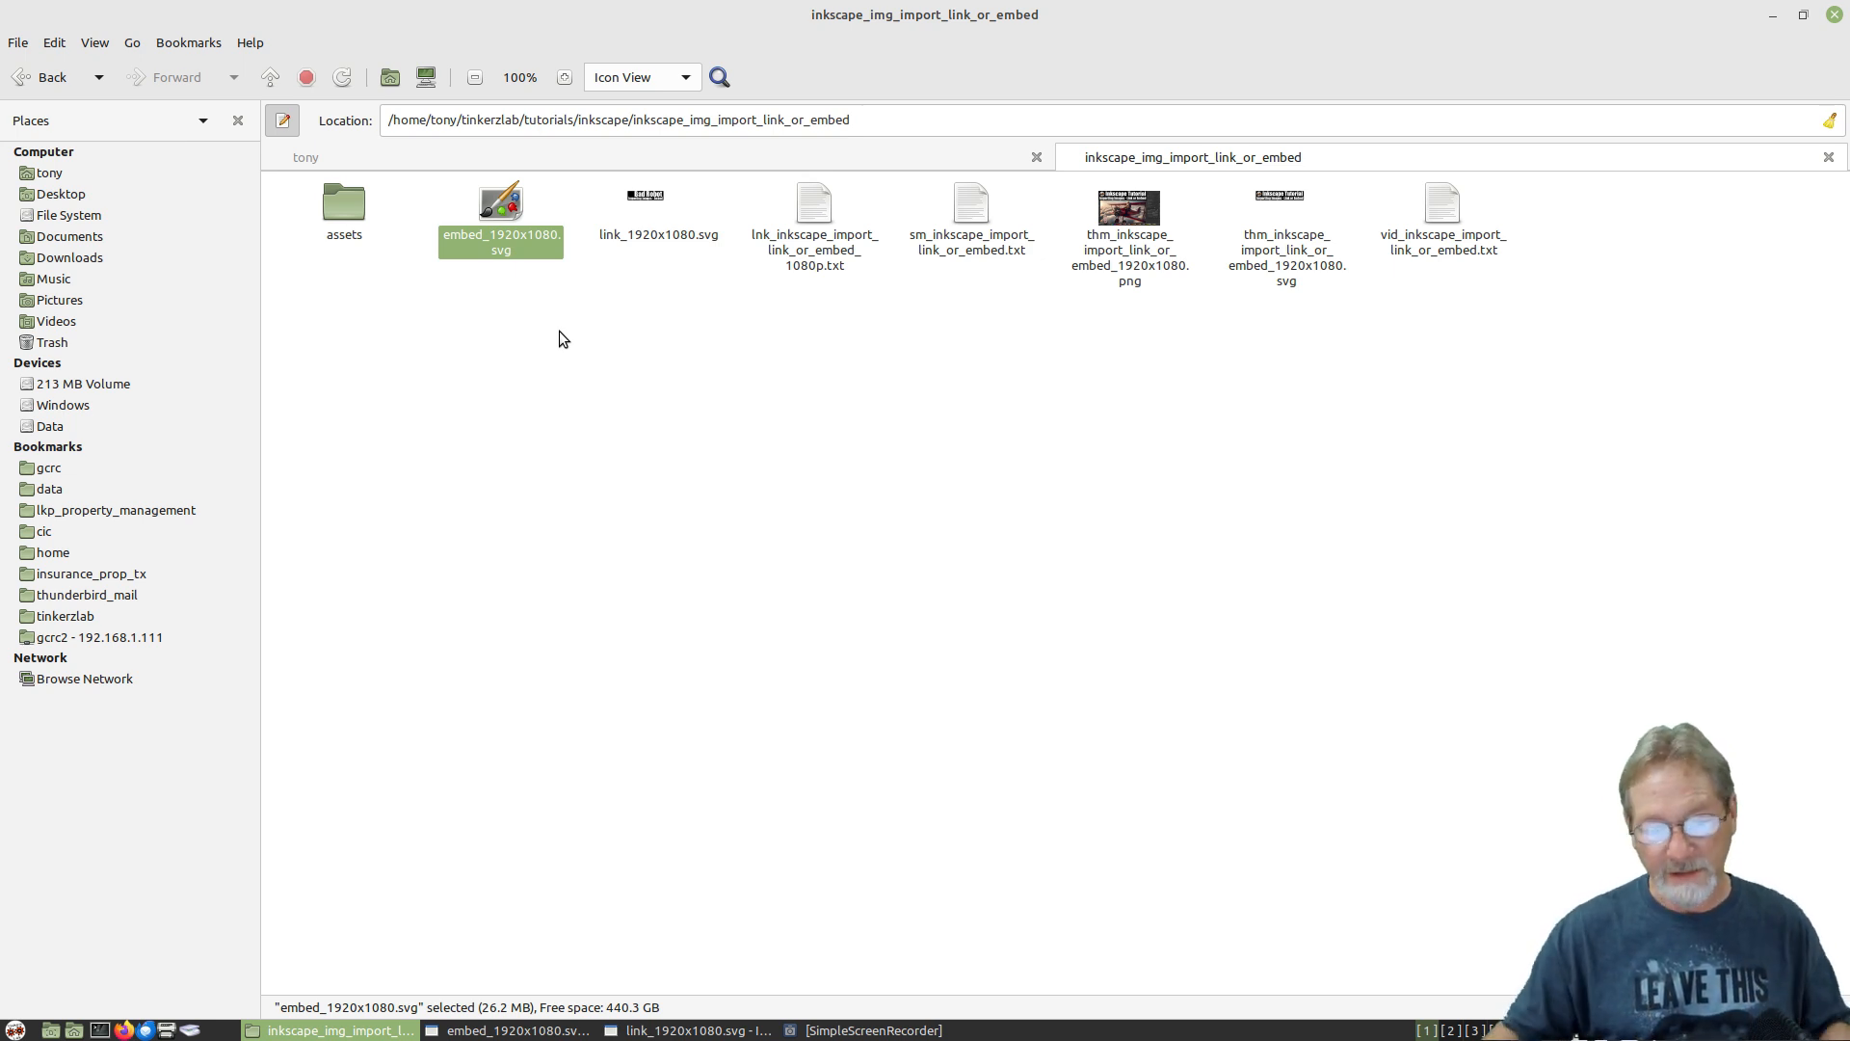
left_click(497, 298)
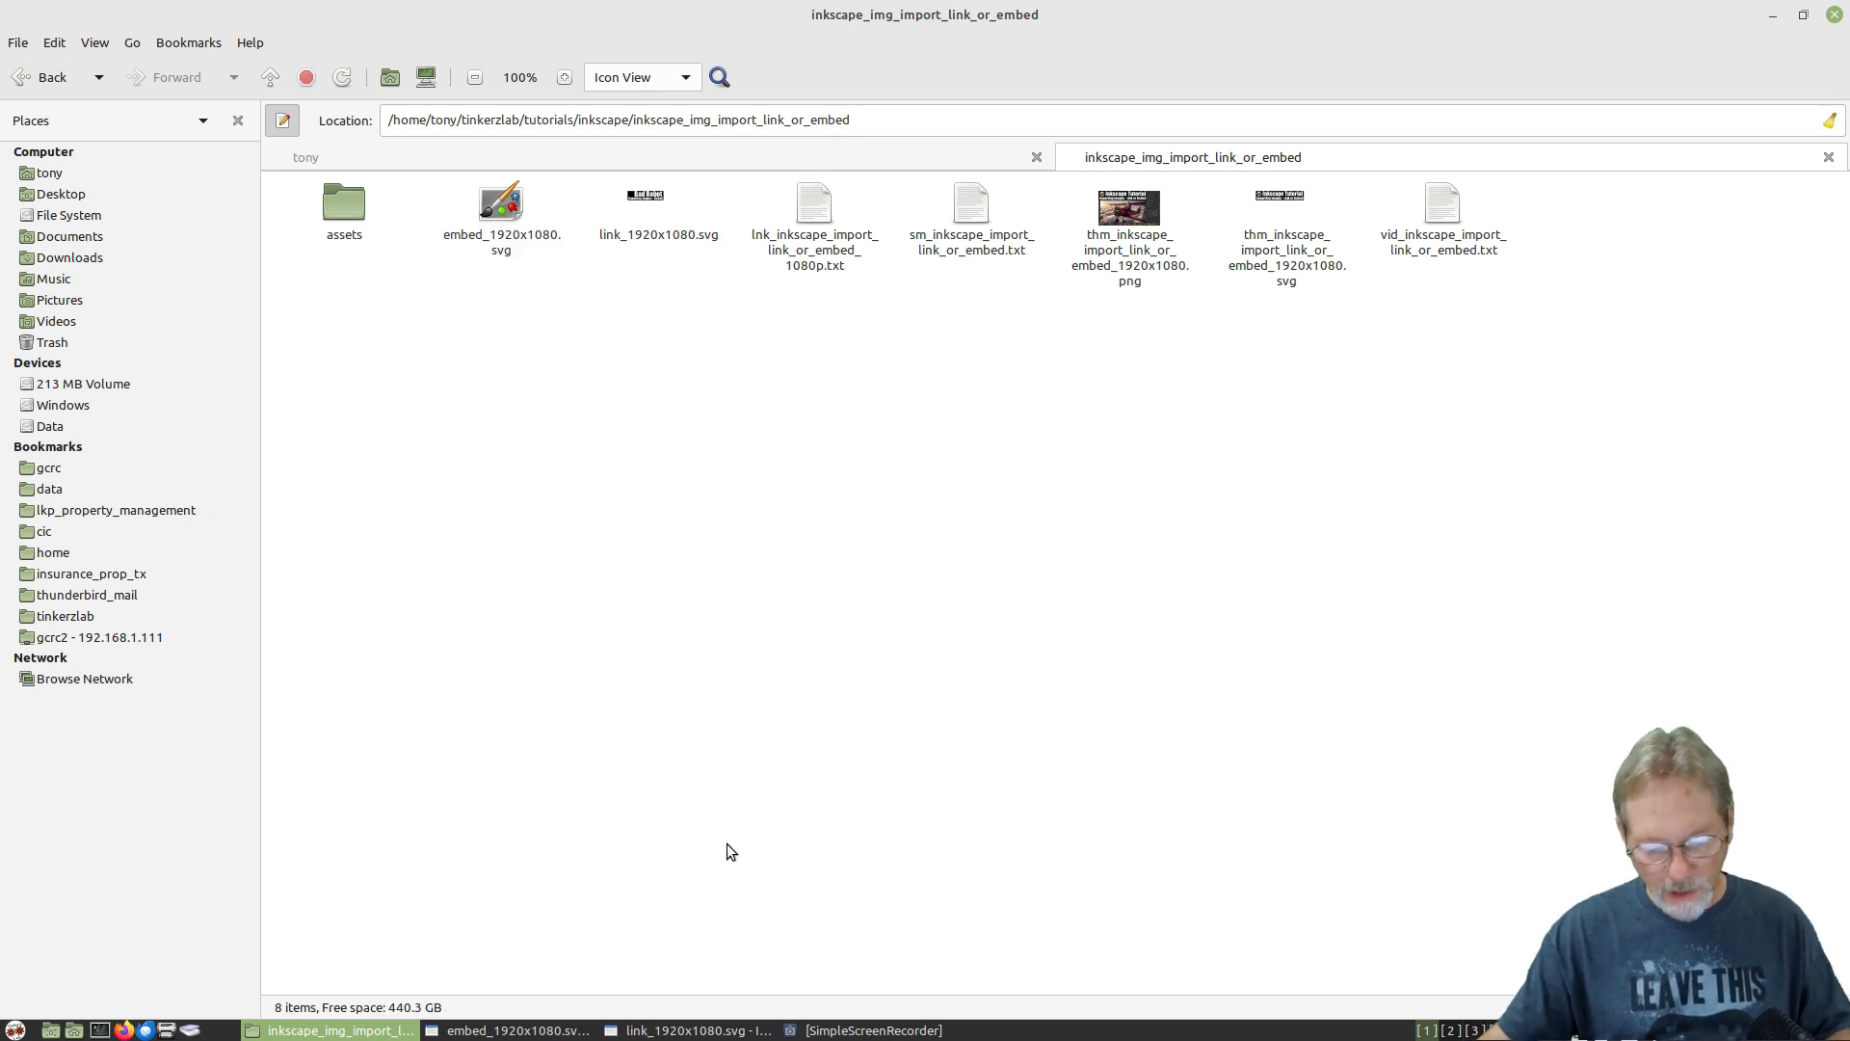
Switch to link_1920x1080.svg in Inkscape and import evil_robot_cartoon_1920x1080_008.png as a linked image with its DPI taken from the file.
mouse_move(709, 1037)
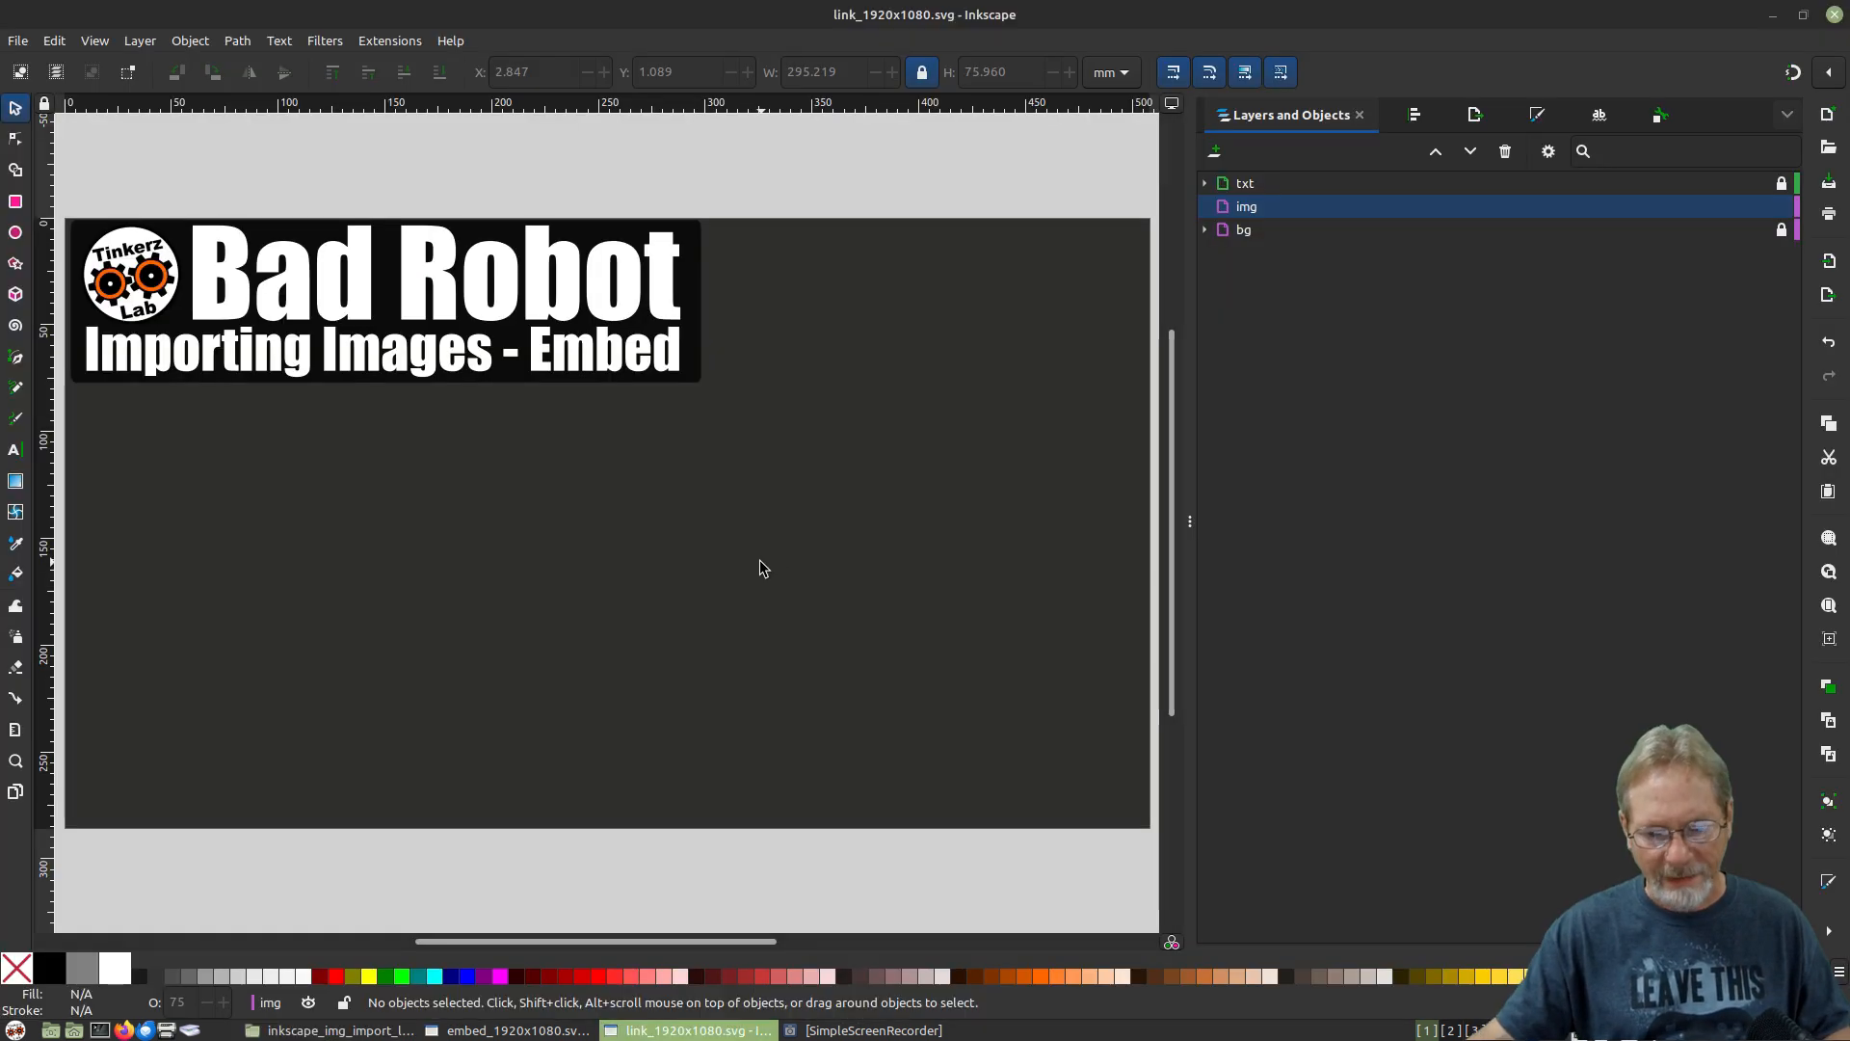
left_click(16, 44)
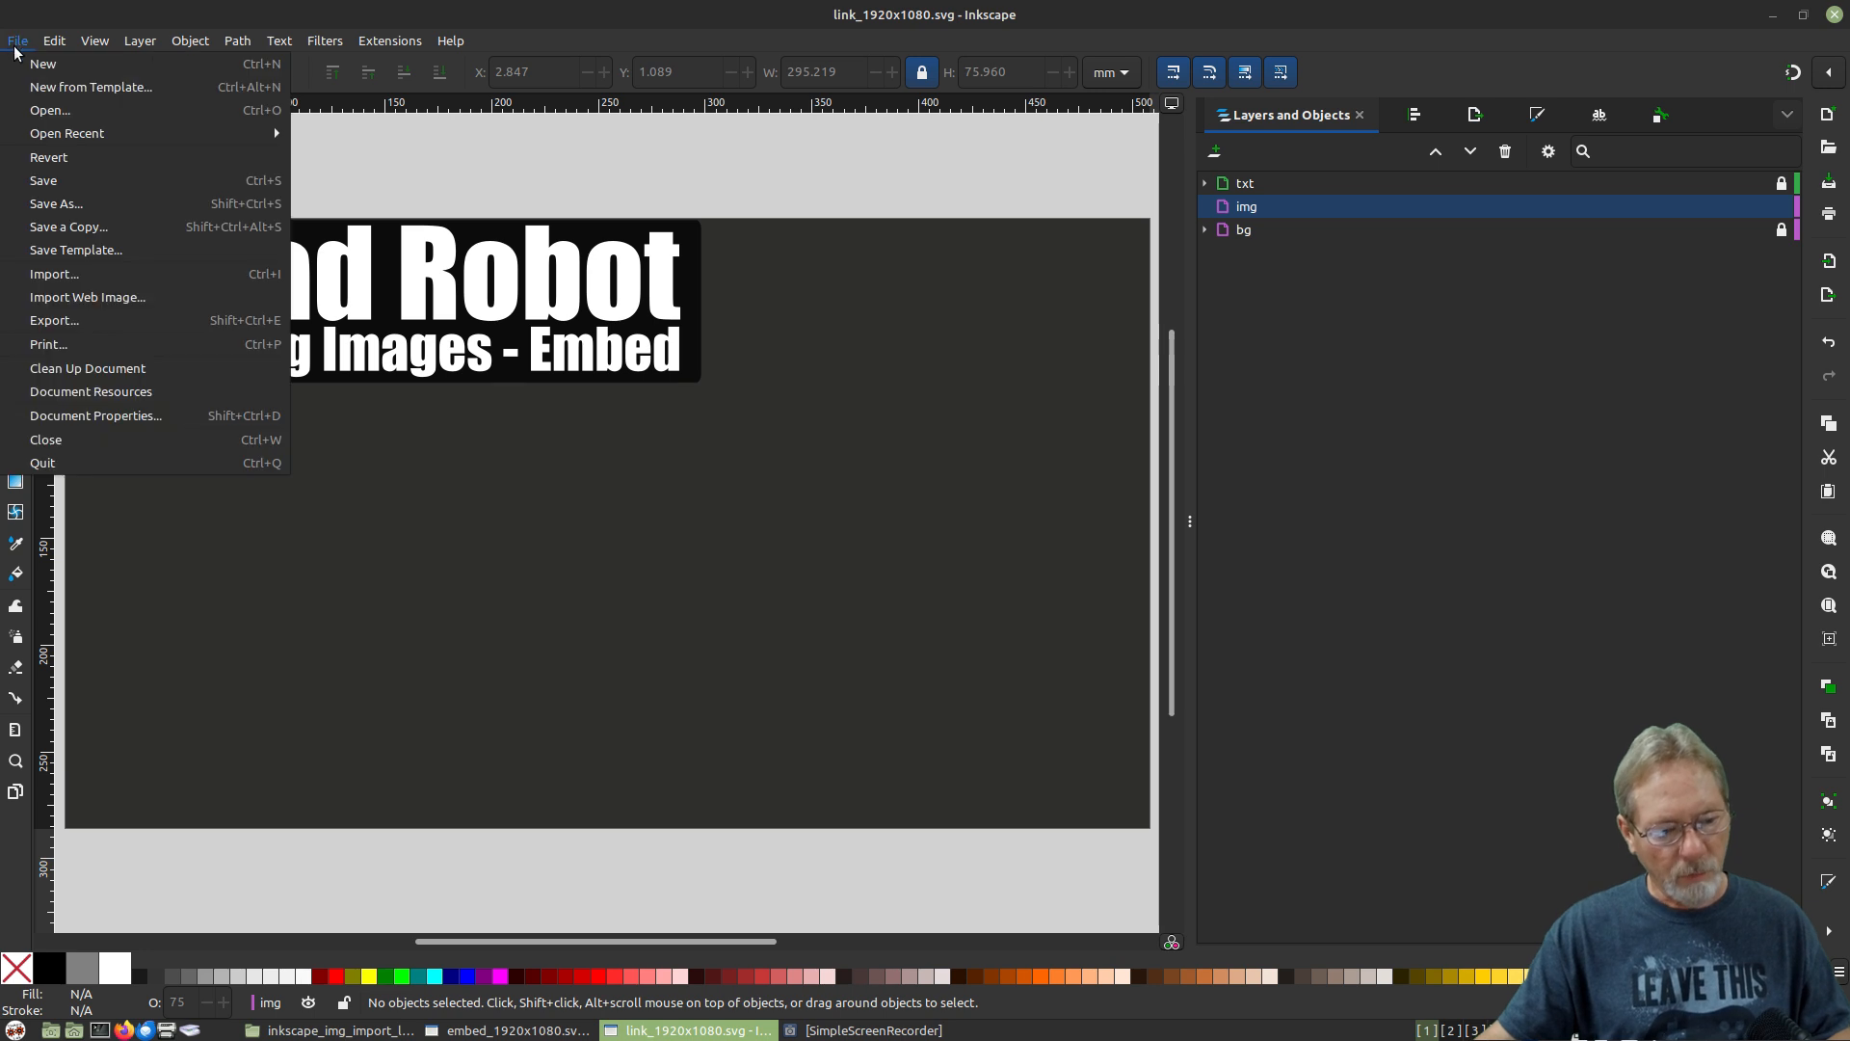
left_click(54, 274)
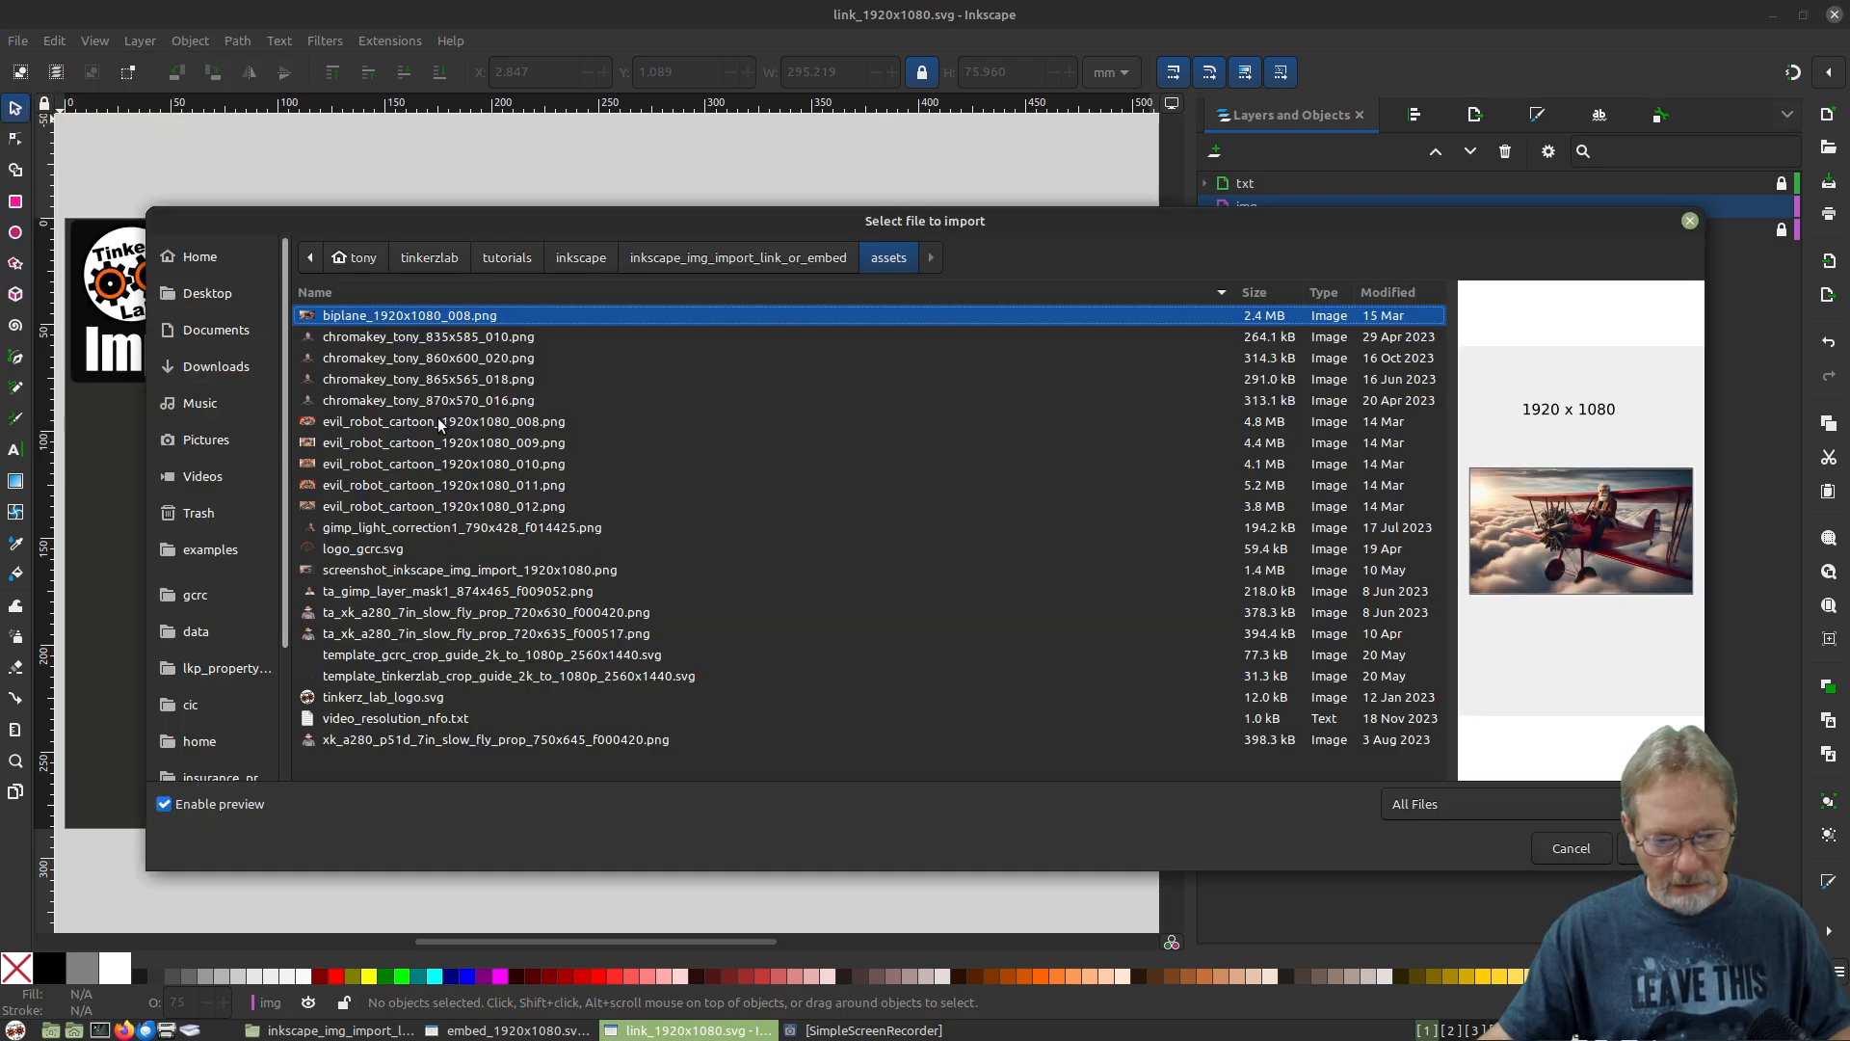
left_click(439, 423)
double_click(440, 423)
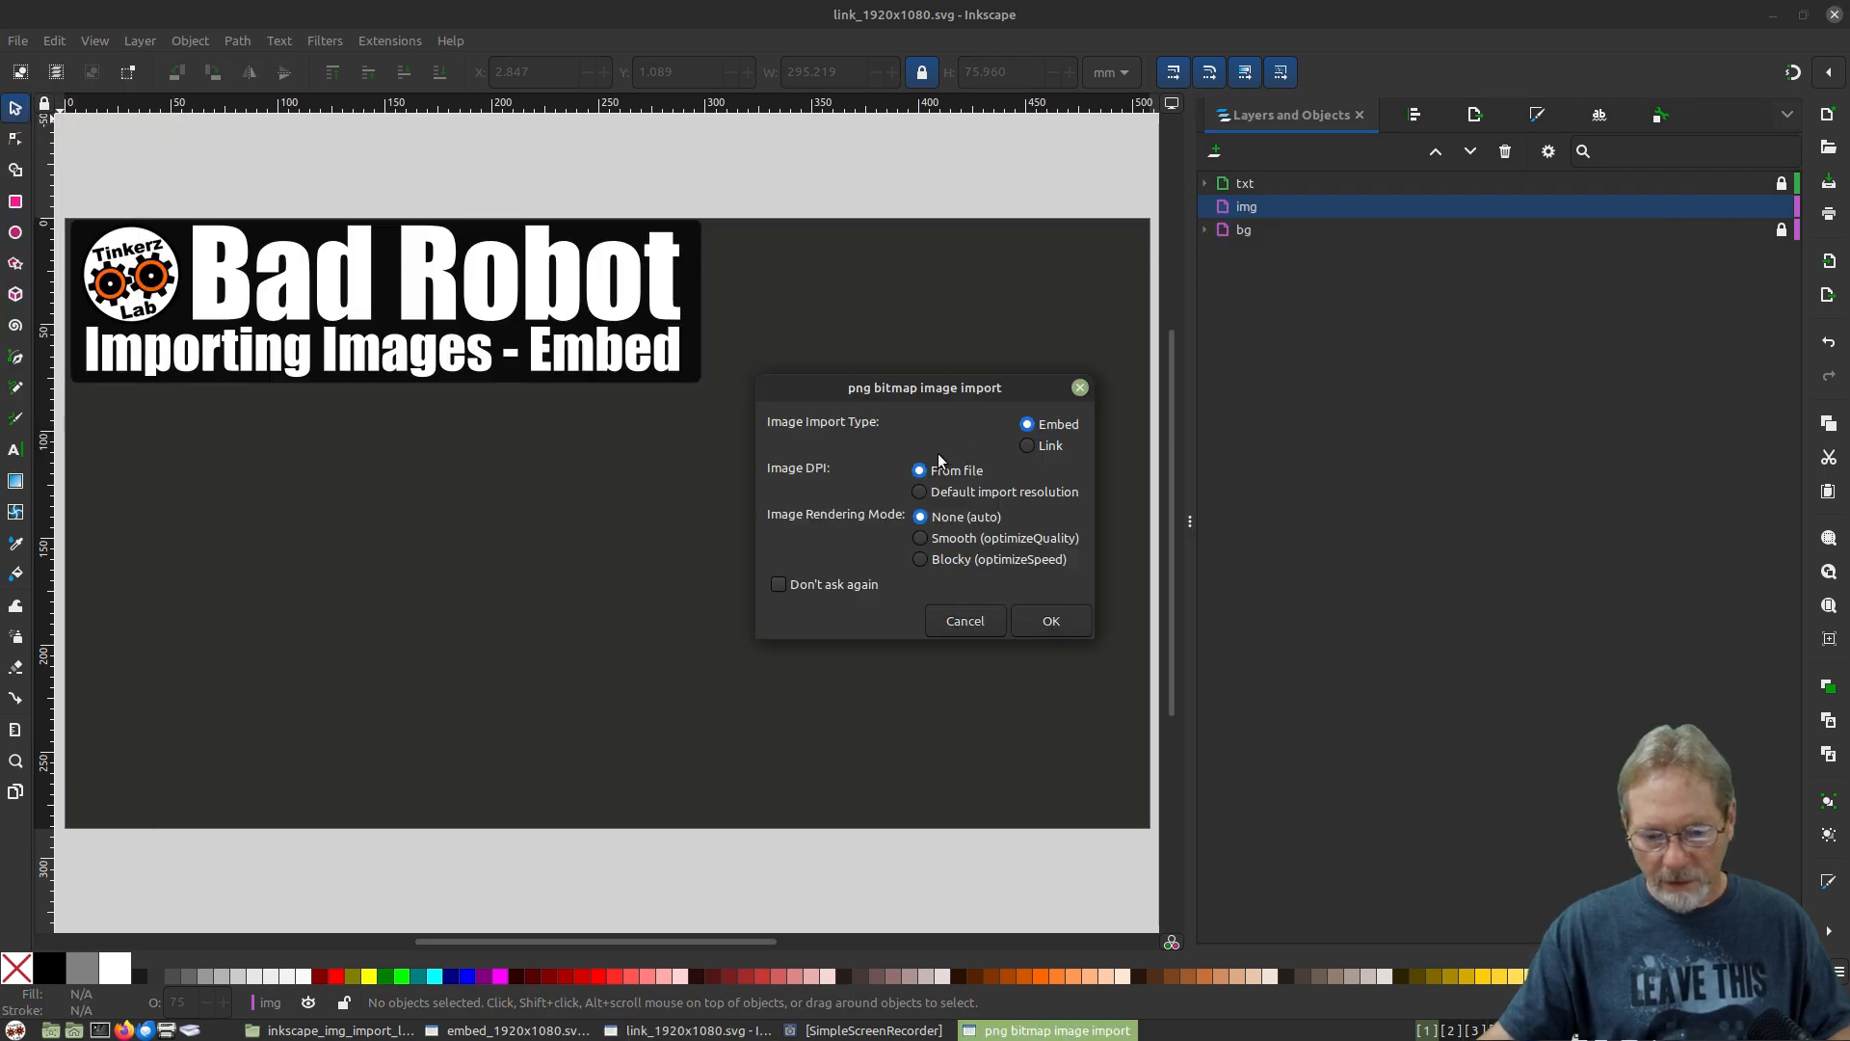
left_click(1037, 623)
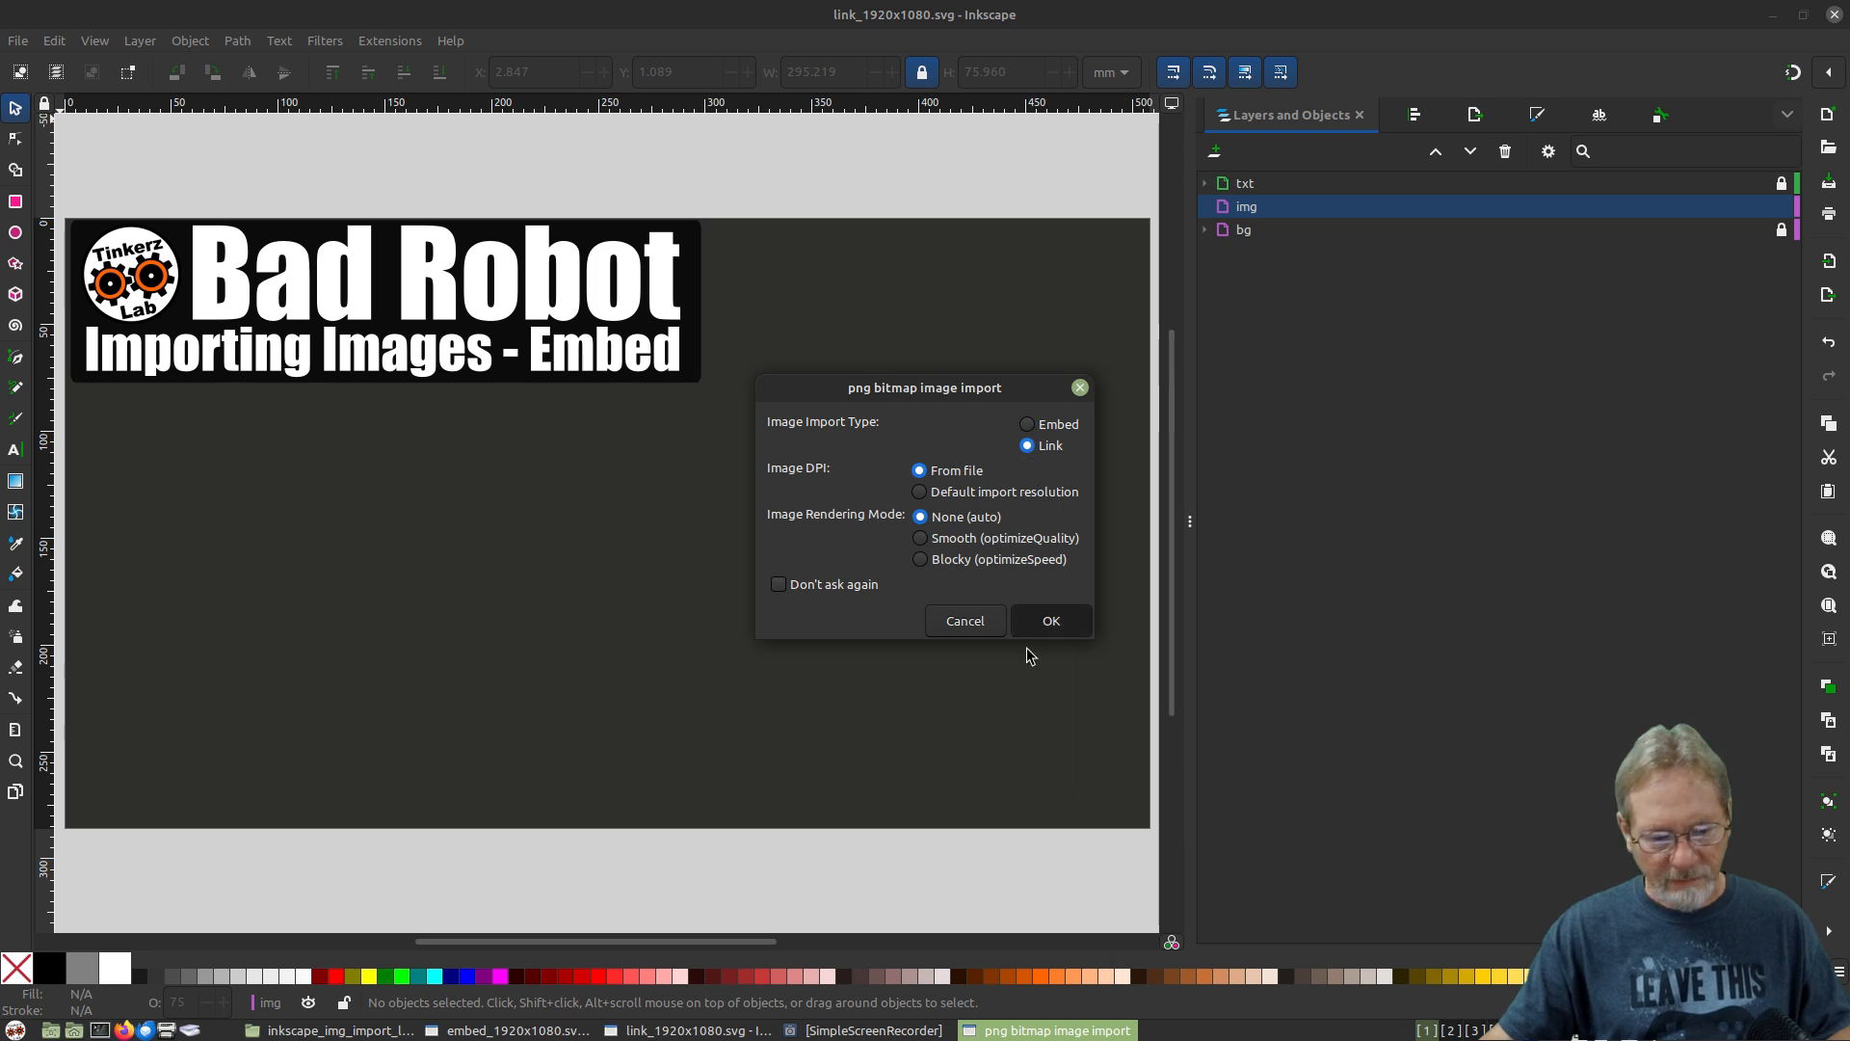
Set the units to px, resize the first linked robot image to 800 px wide, and move it to about X 82, Y 120.
left_click(1120, 69)
left_click(1108, 118)
double_click(819, 71)
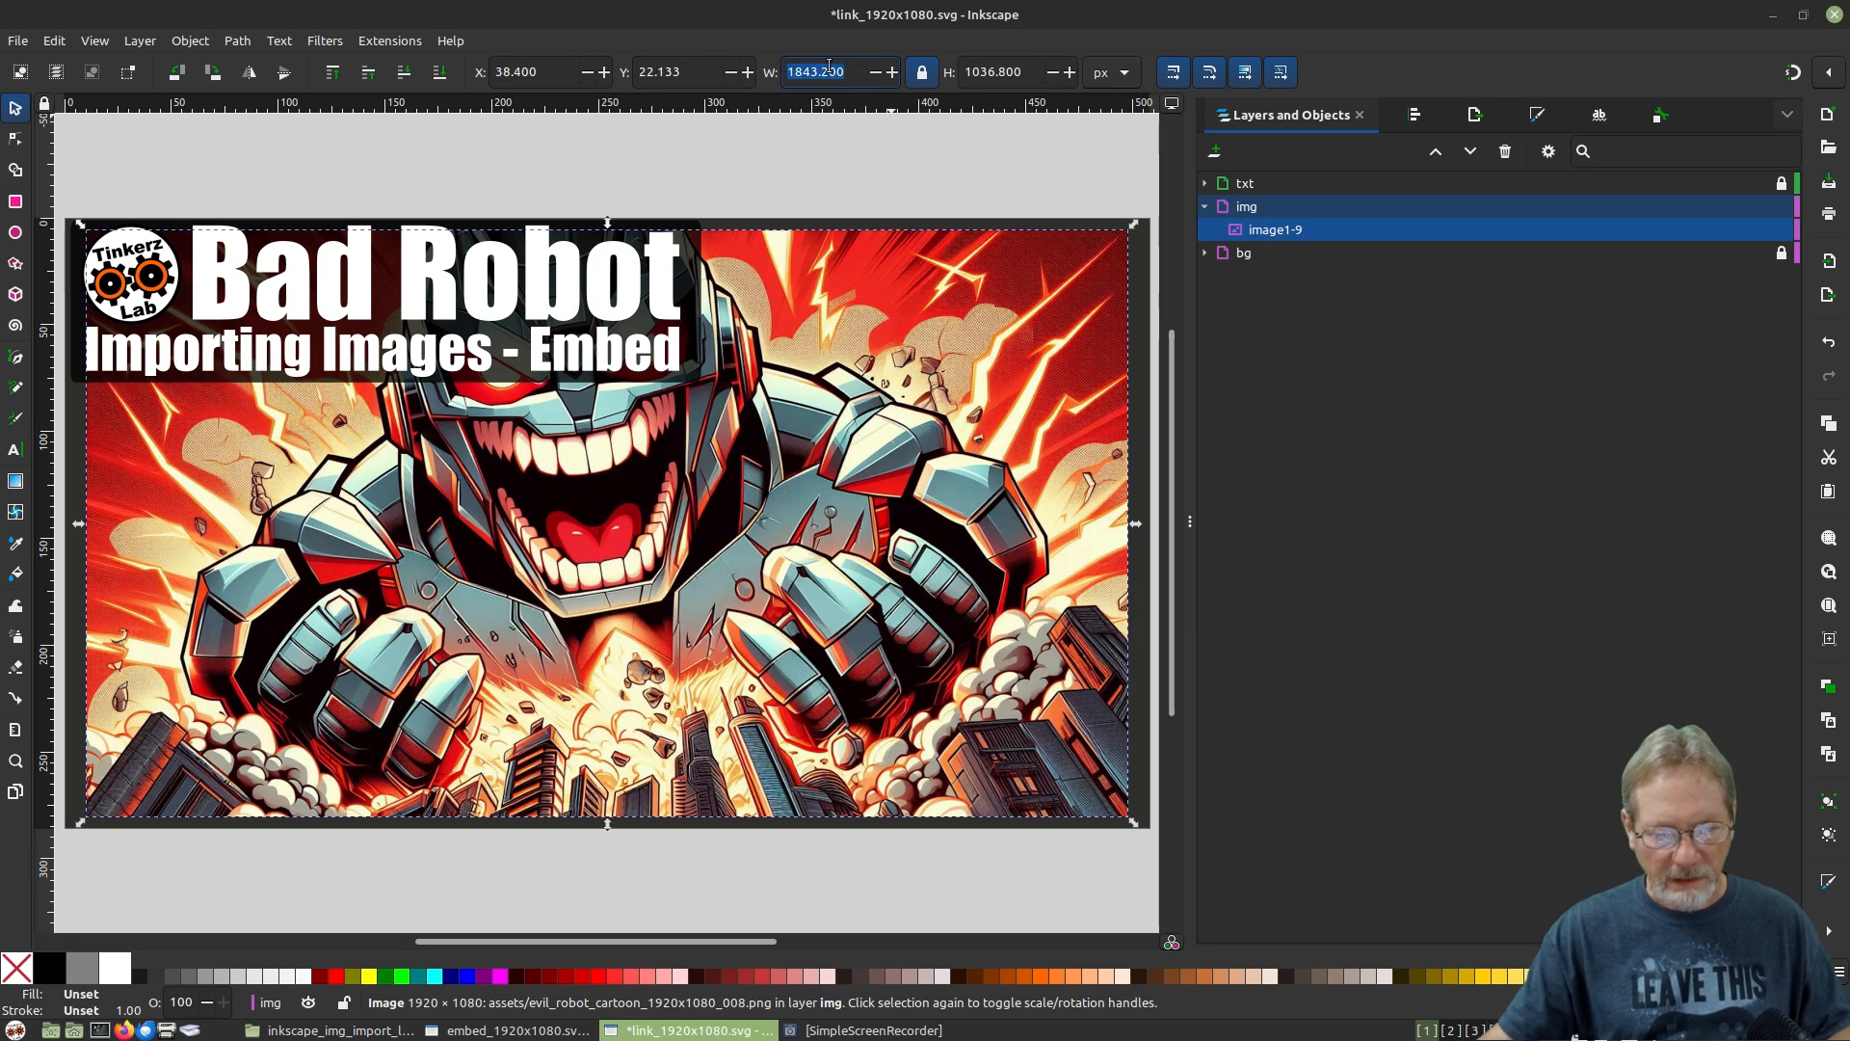
type("800")
key("Return")
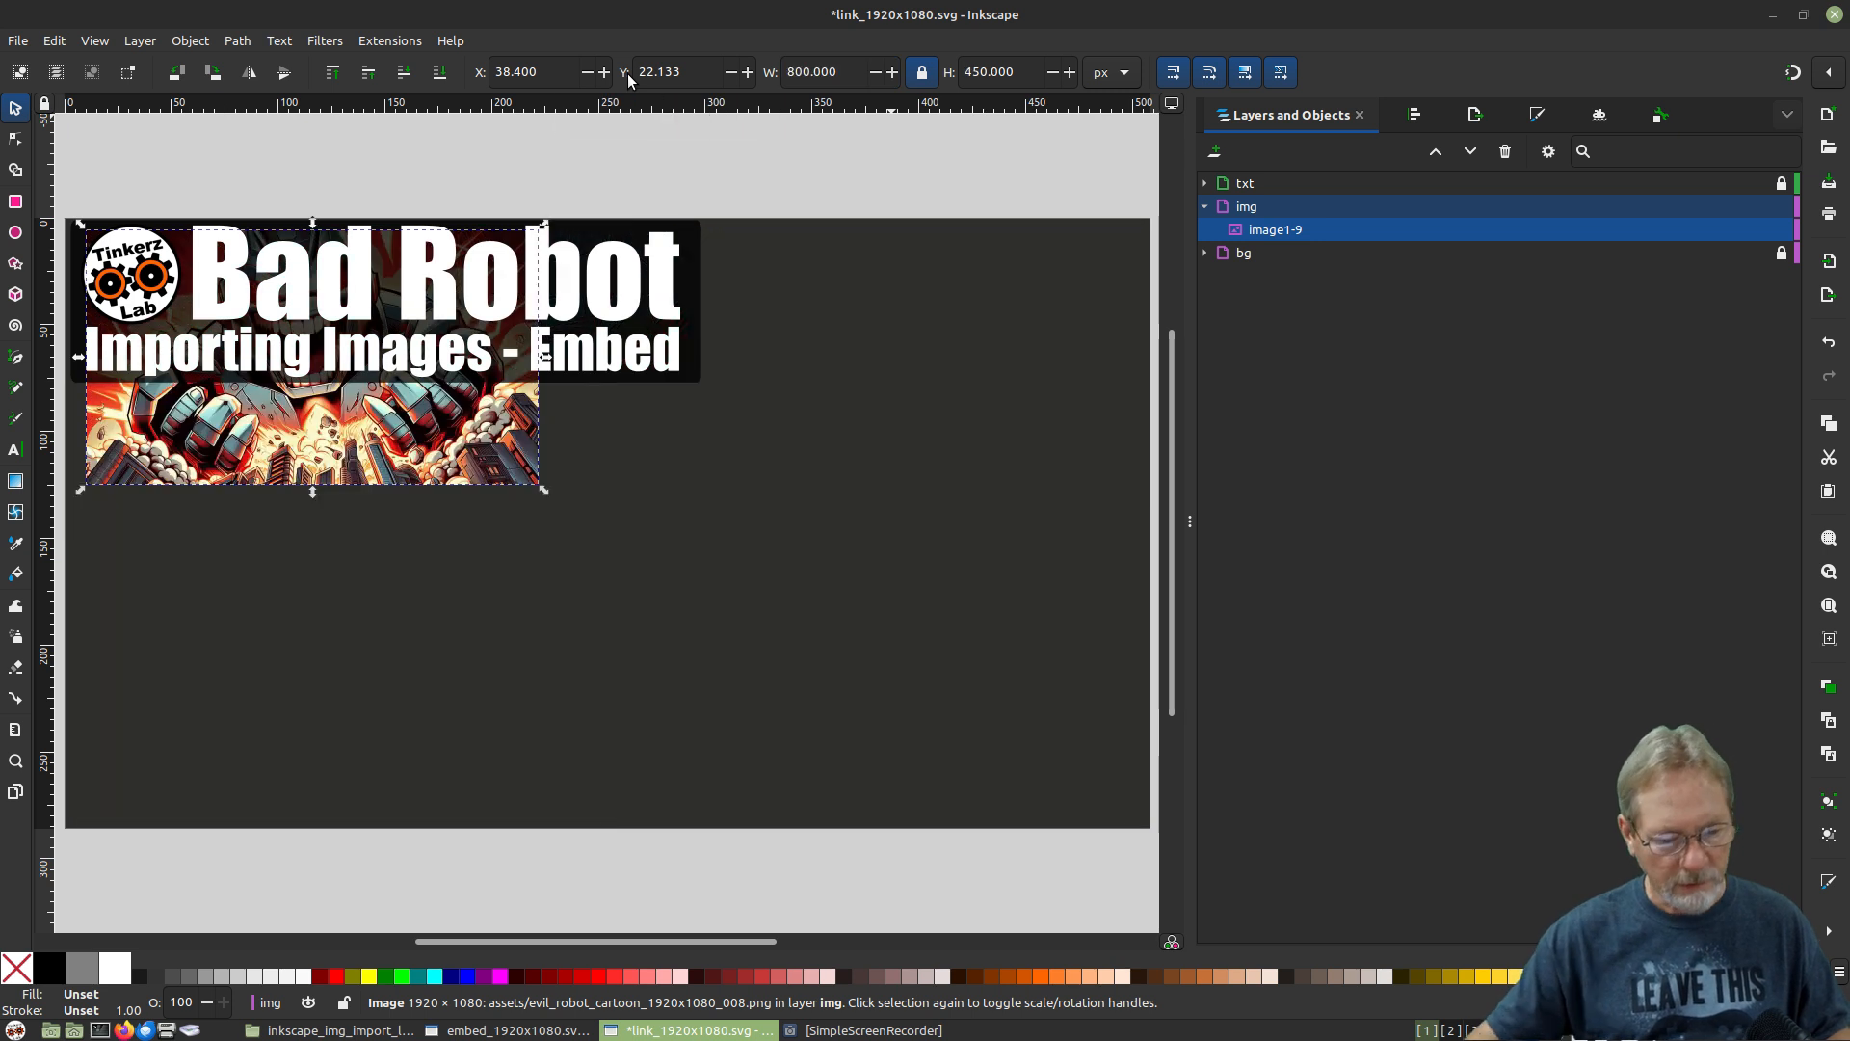
left_click_drag(302, 466, 322, 508)
Import evil_robot_cartoon_1920x1080_009.png as a linked image with its DPI taken from the file.
left_click(17, 40)
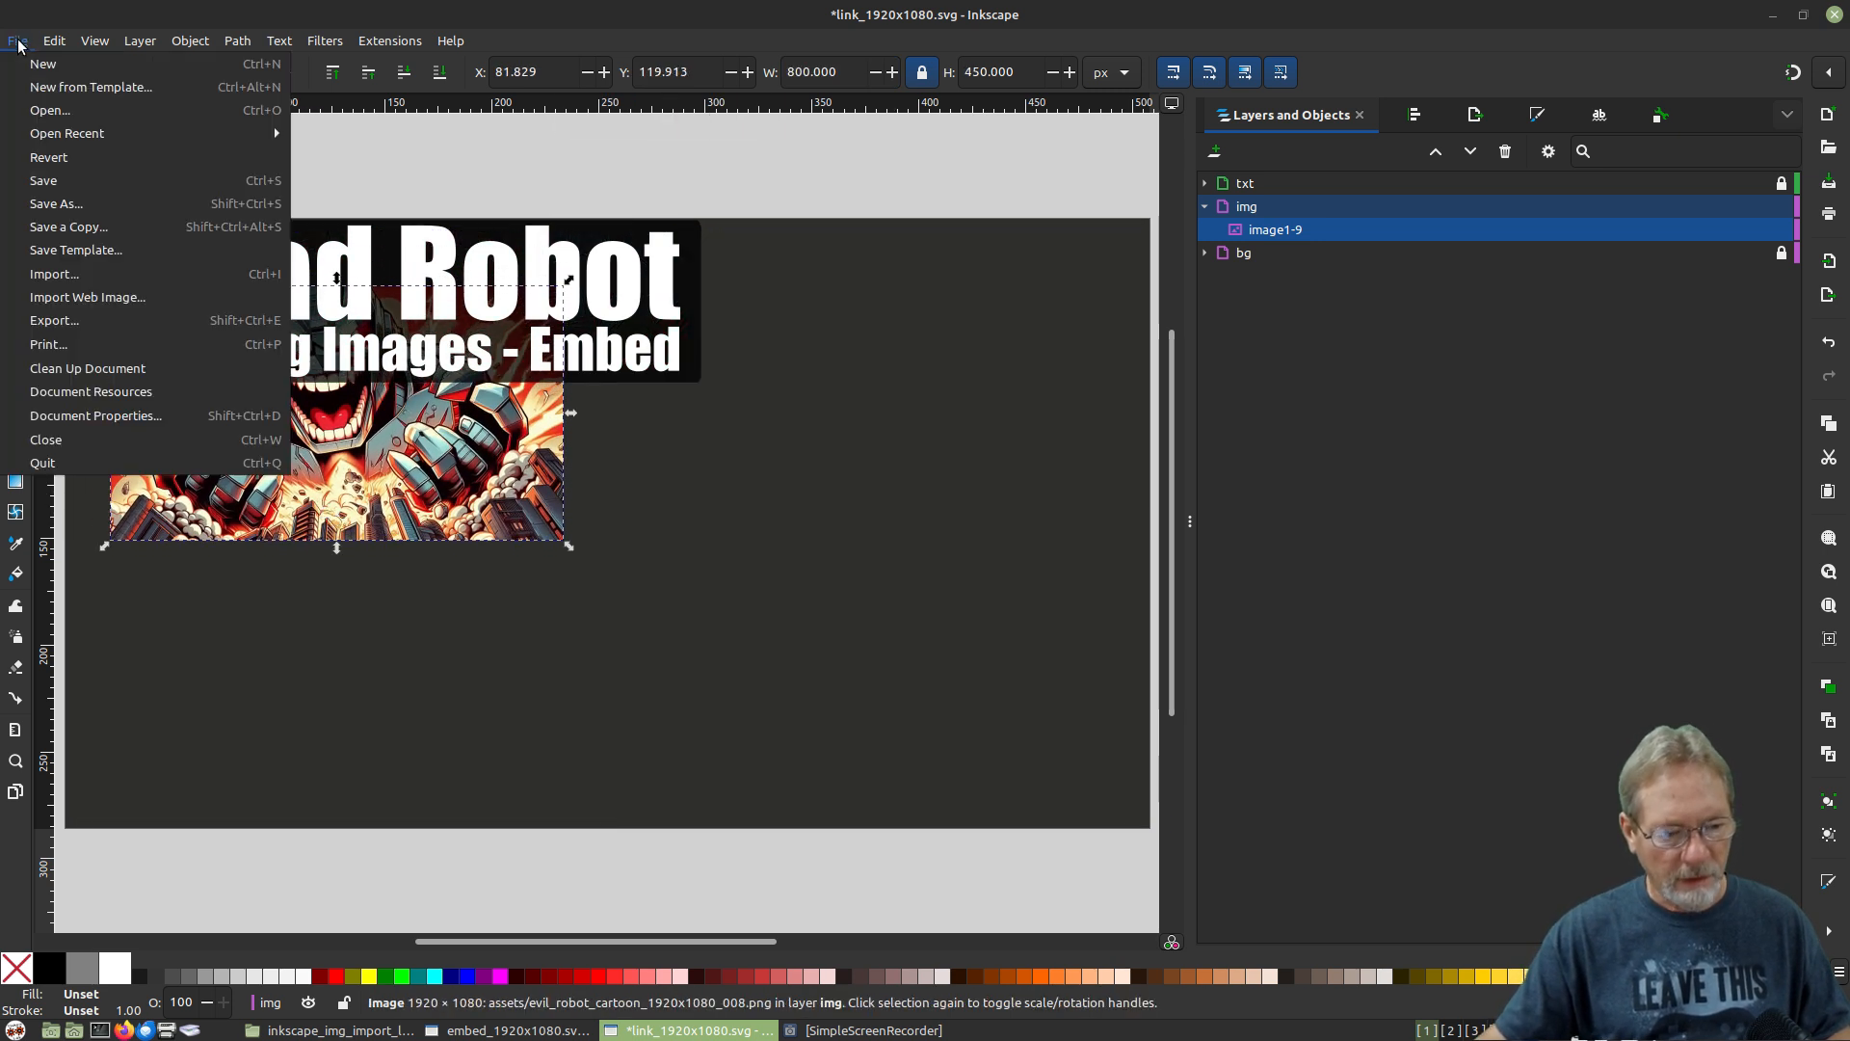
left_click(48, 274)
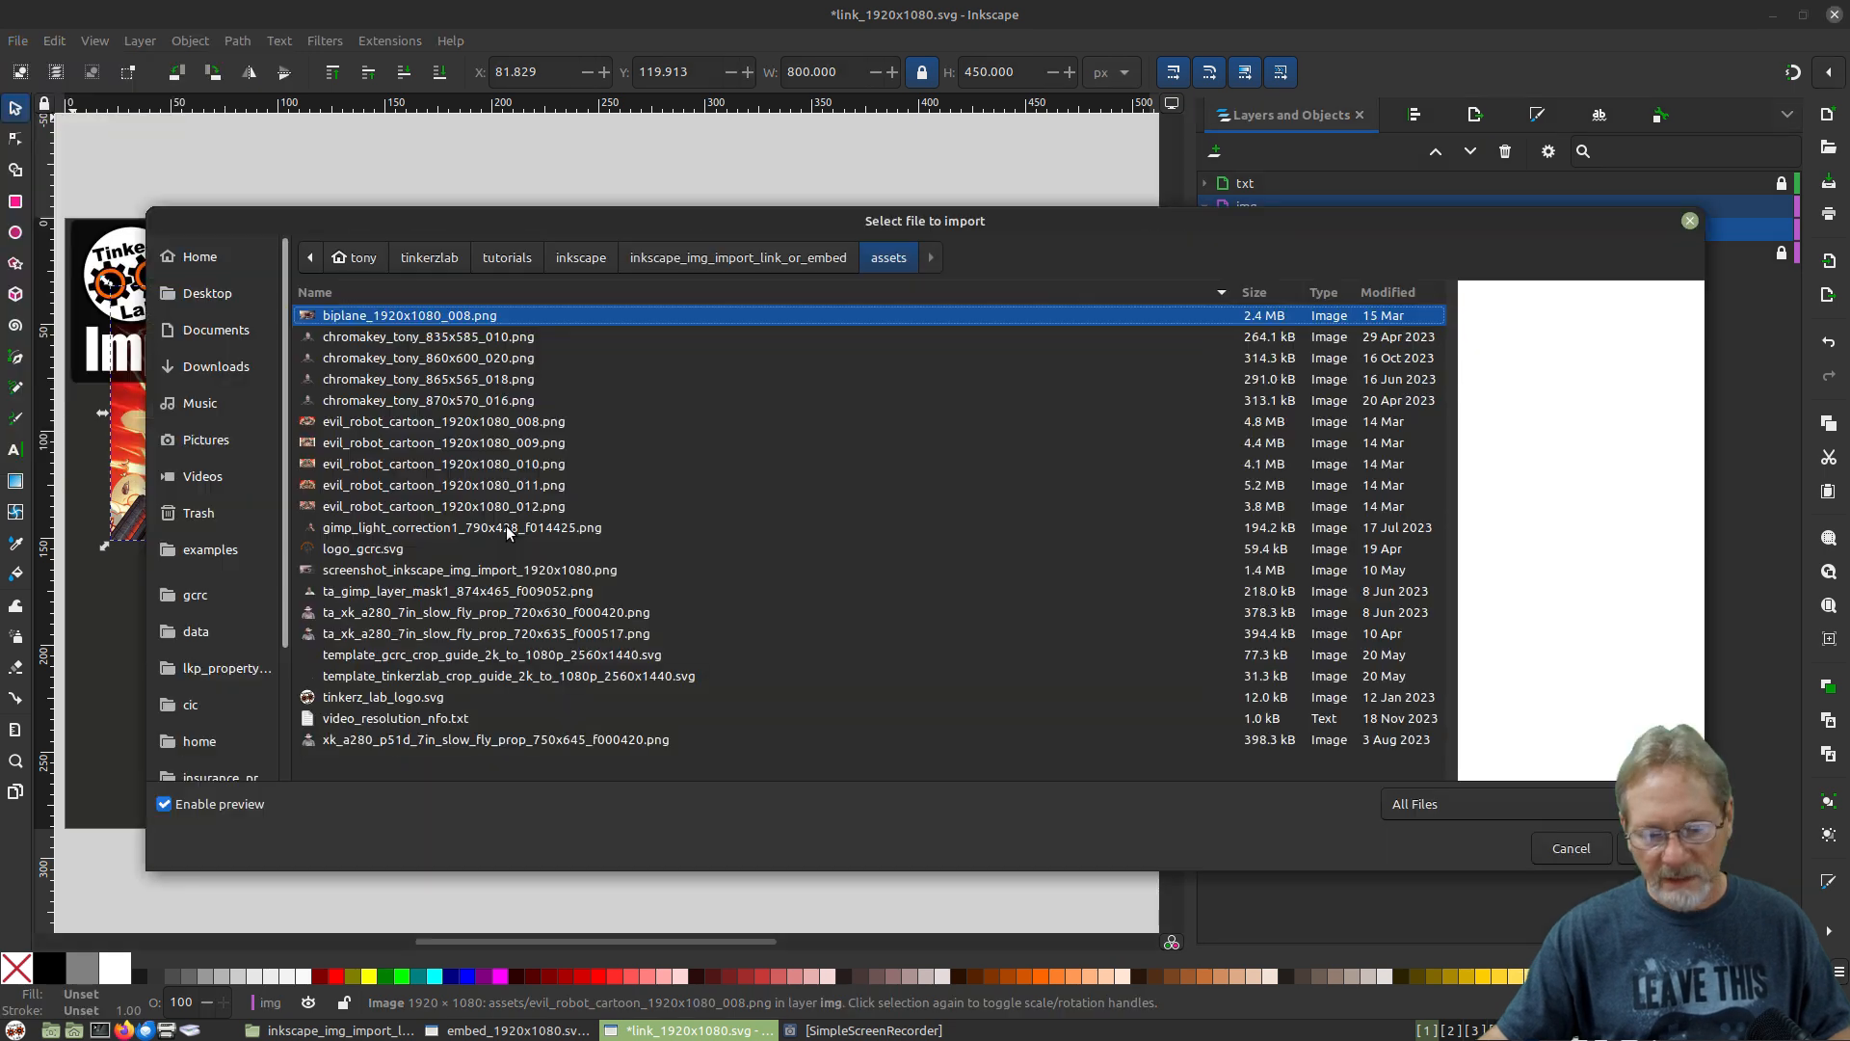
double_click(542, 443)
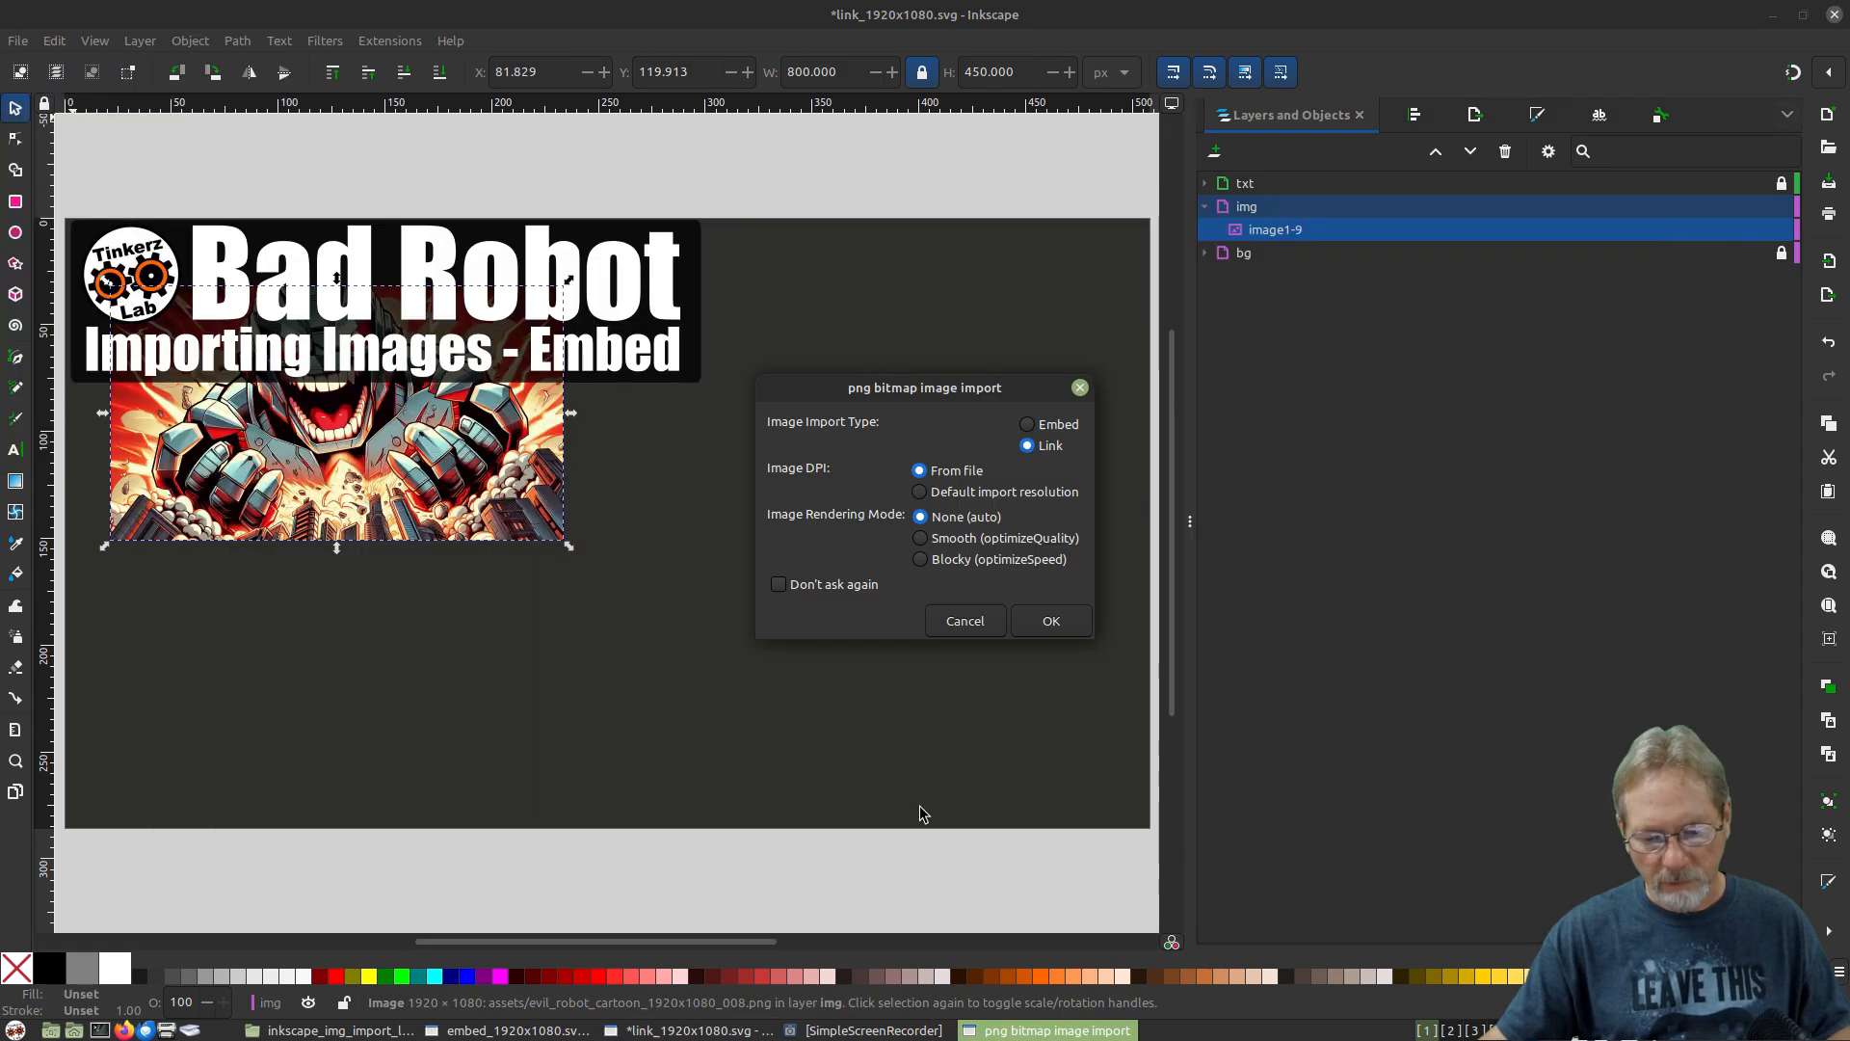
left_click(1050, 616)
Resize the second linked robot image to 800 px wide and place it beside the first at about X 950, Y 128.
double_click(811, 72)
type("800")
key("Return")
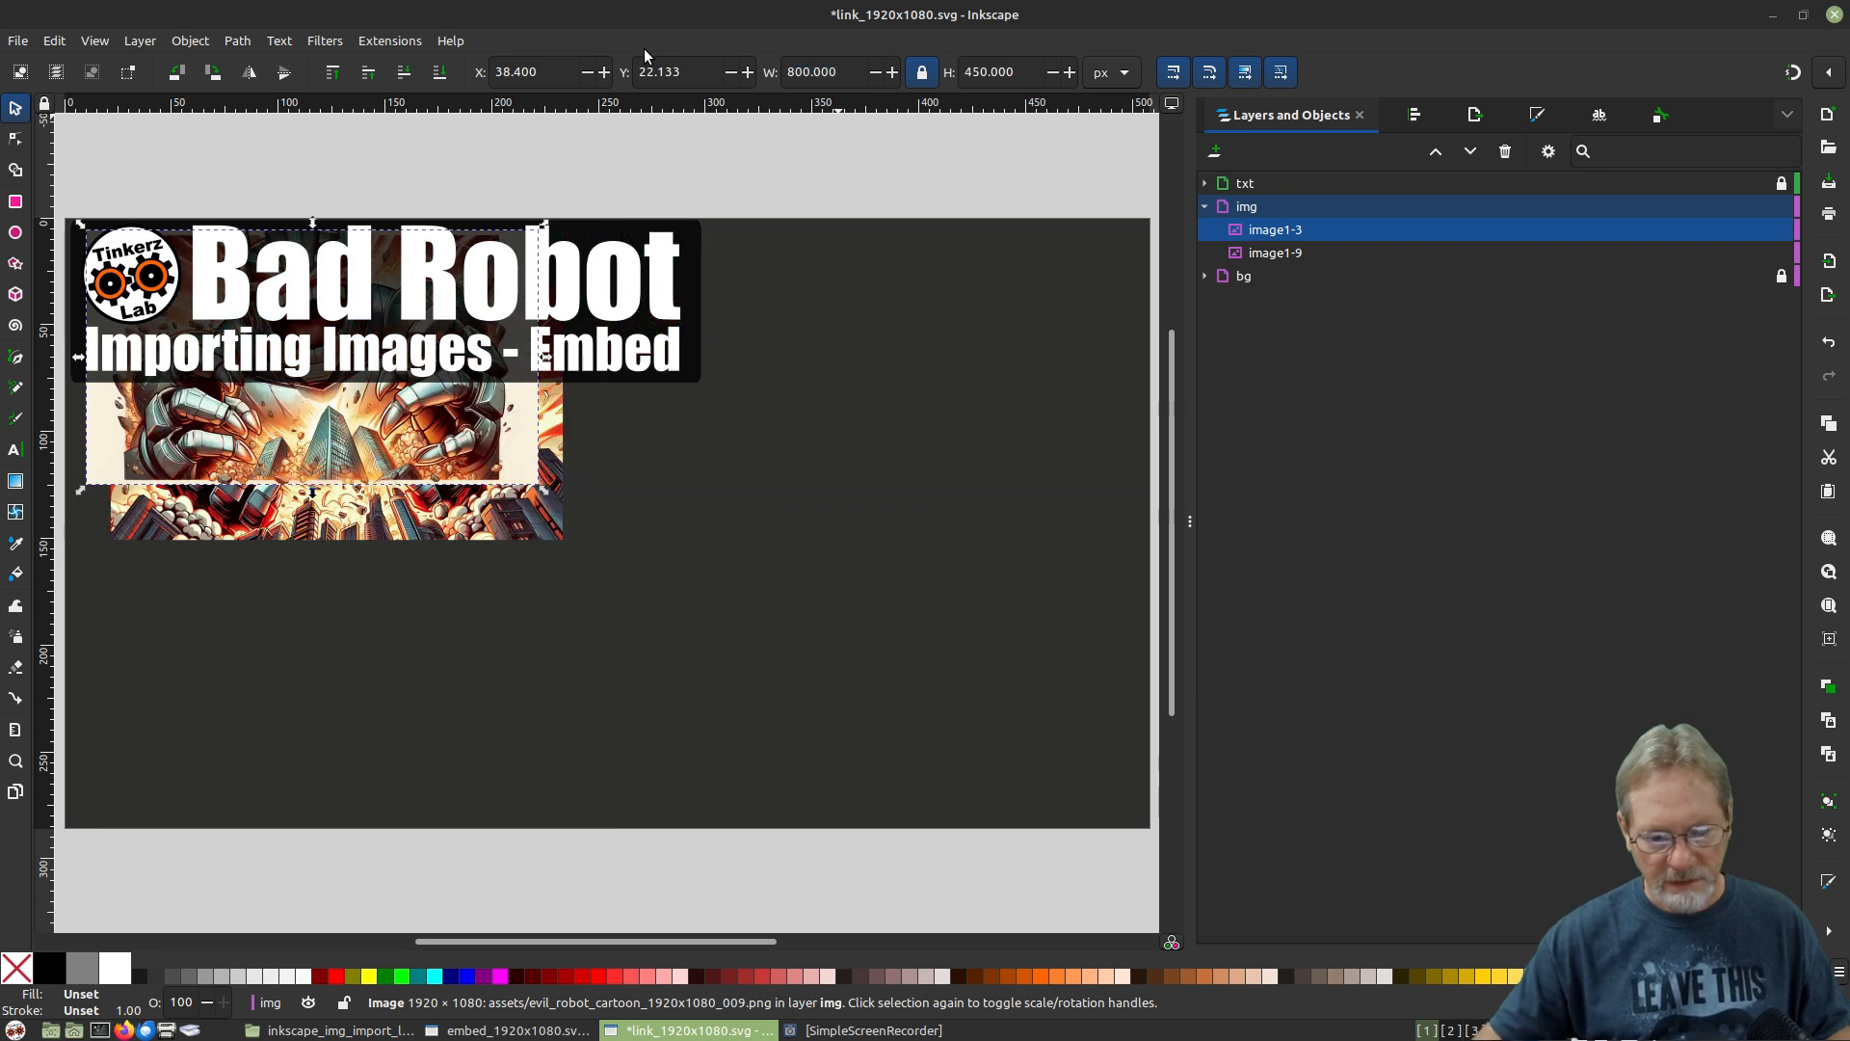
left_click_drag(304, 419, 790, 472)
Import evil_robot_cartoon_1920x1080_010.png as a linked image with its DPI taken from the file.
left_click(17, 40)
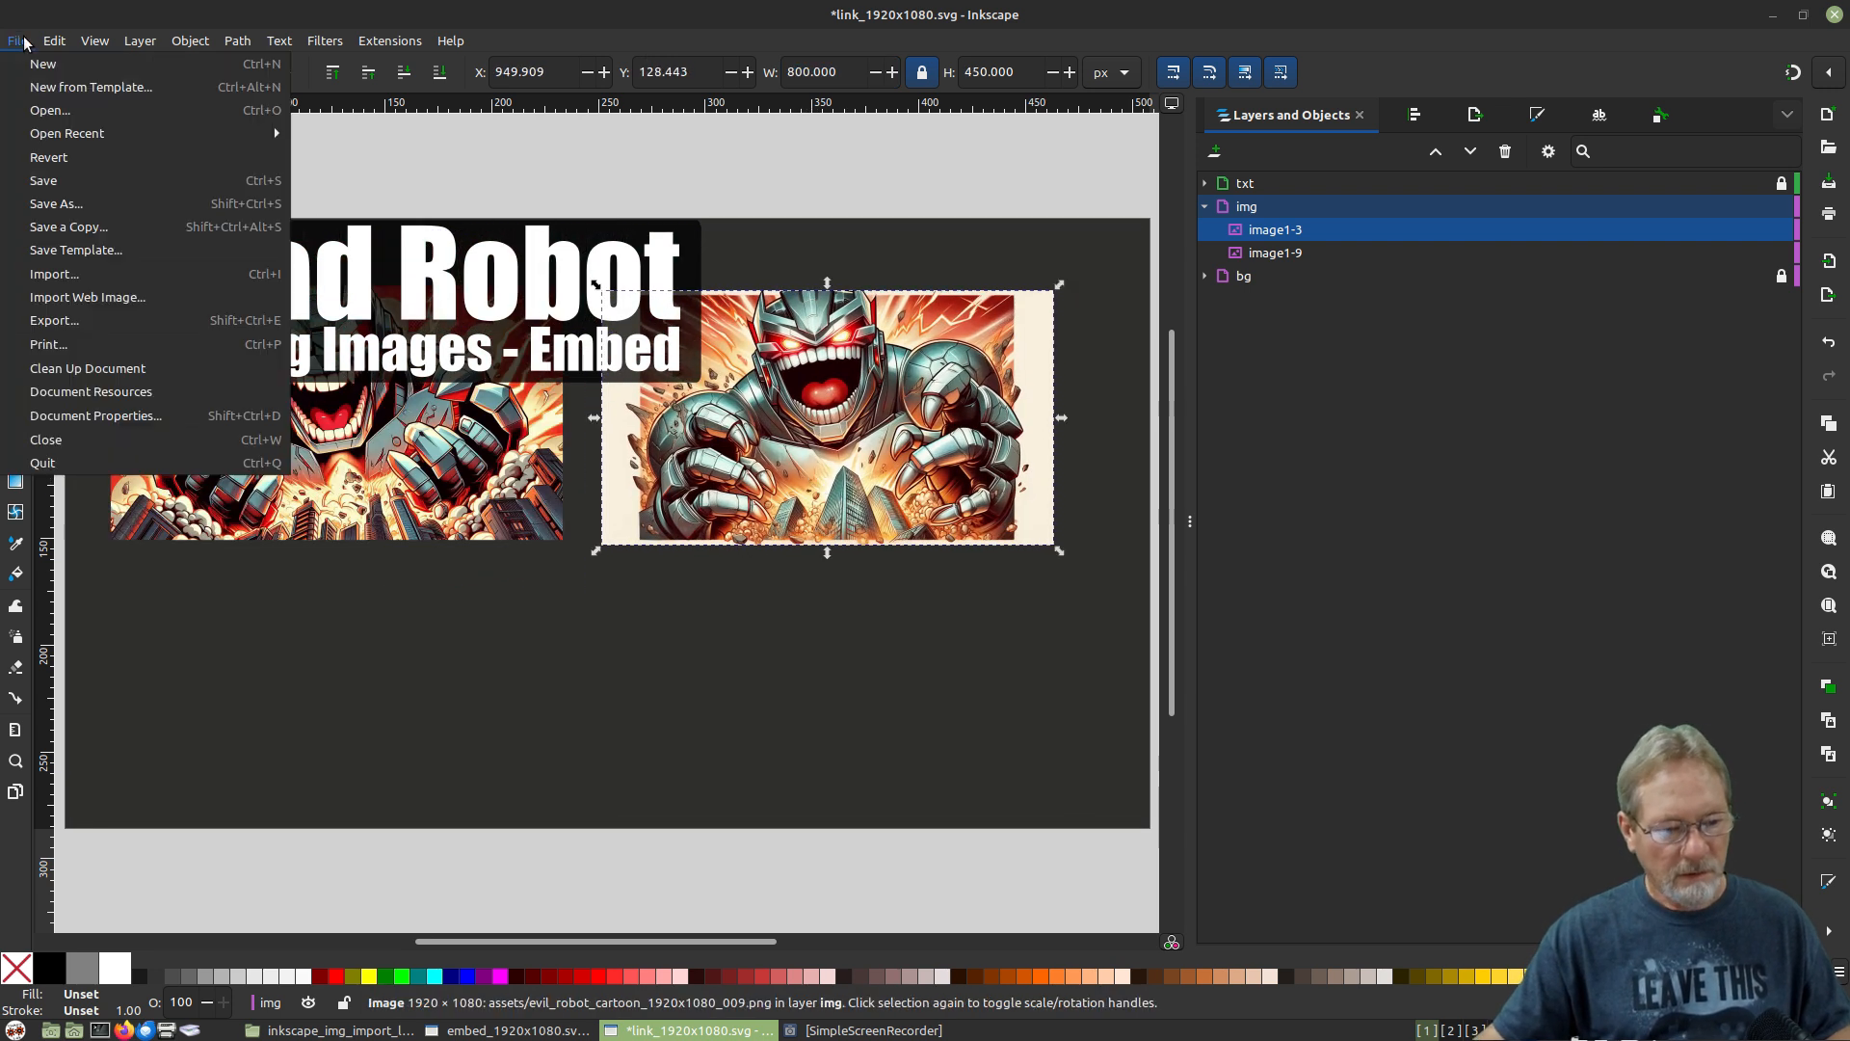
left_click(51, 276)
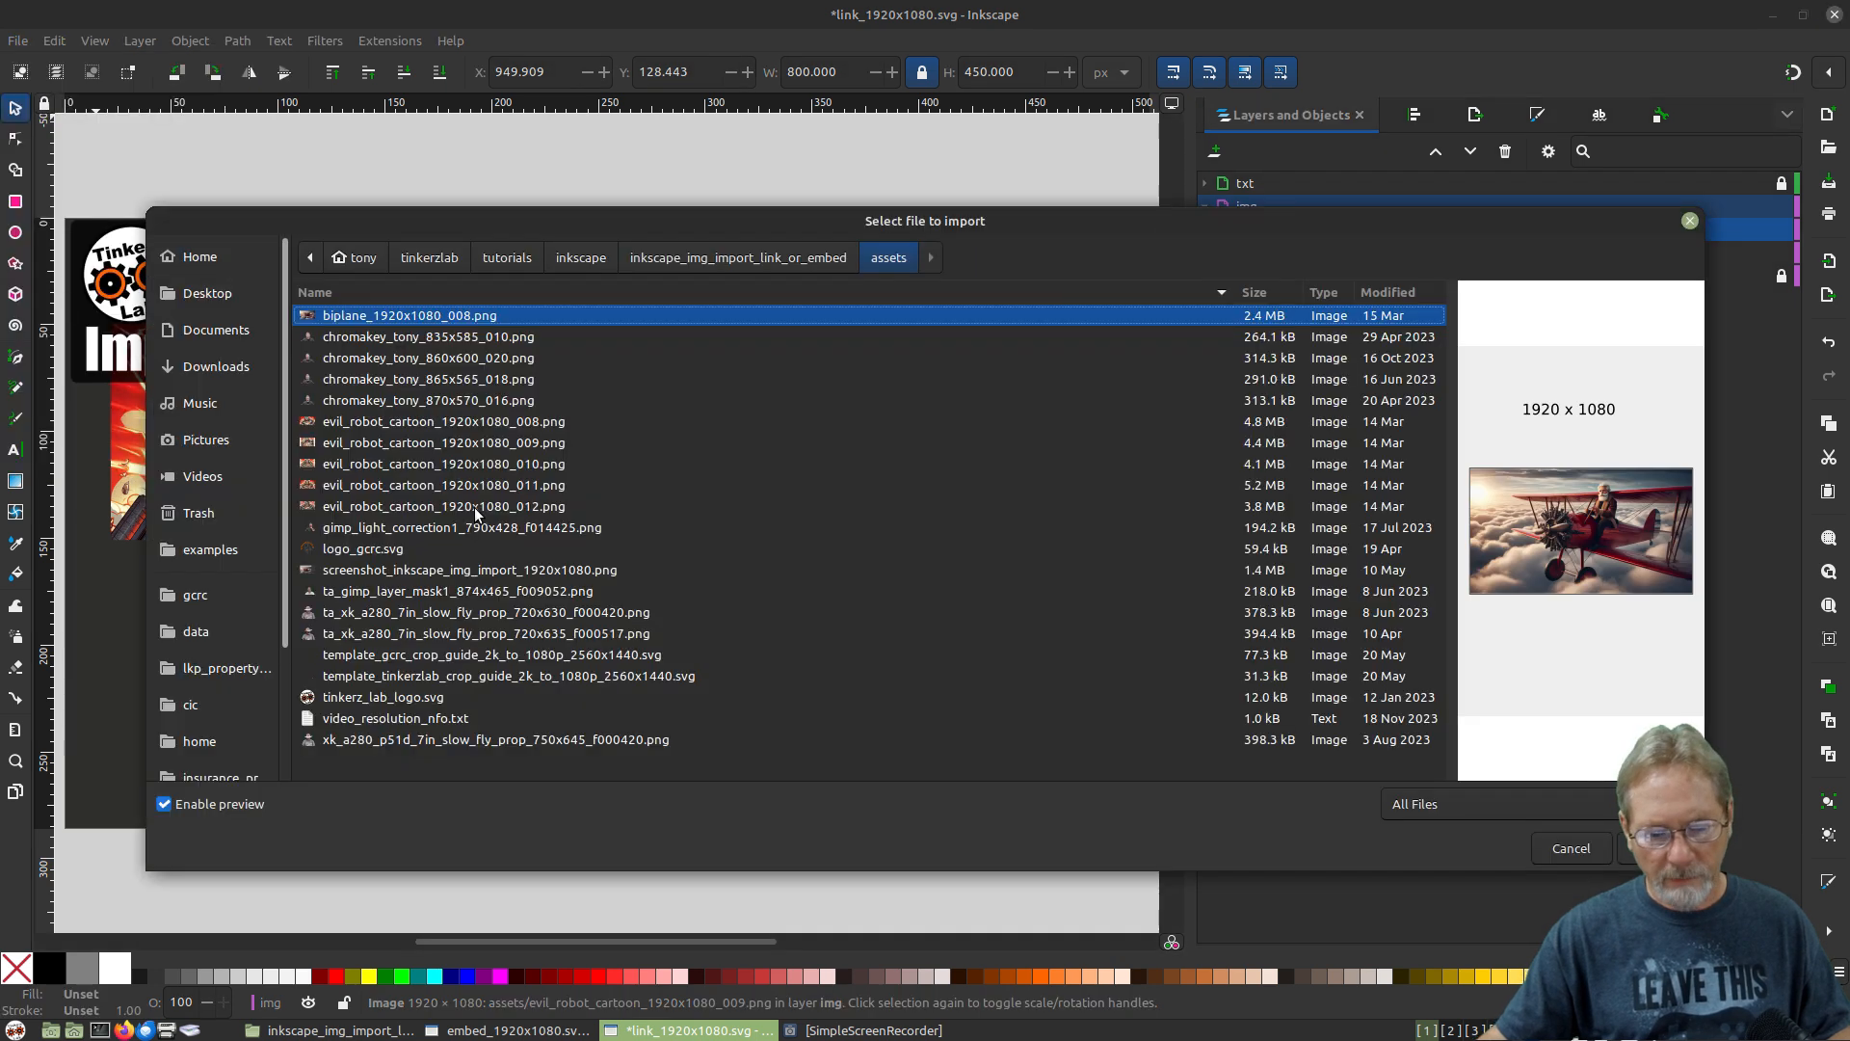
double_click(537, 464)
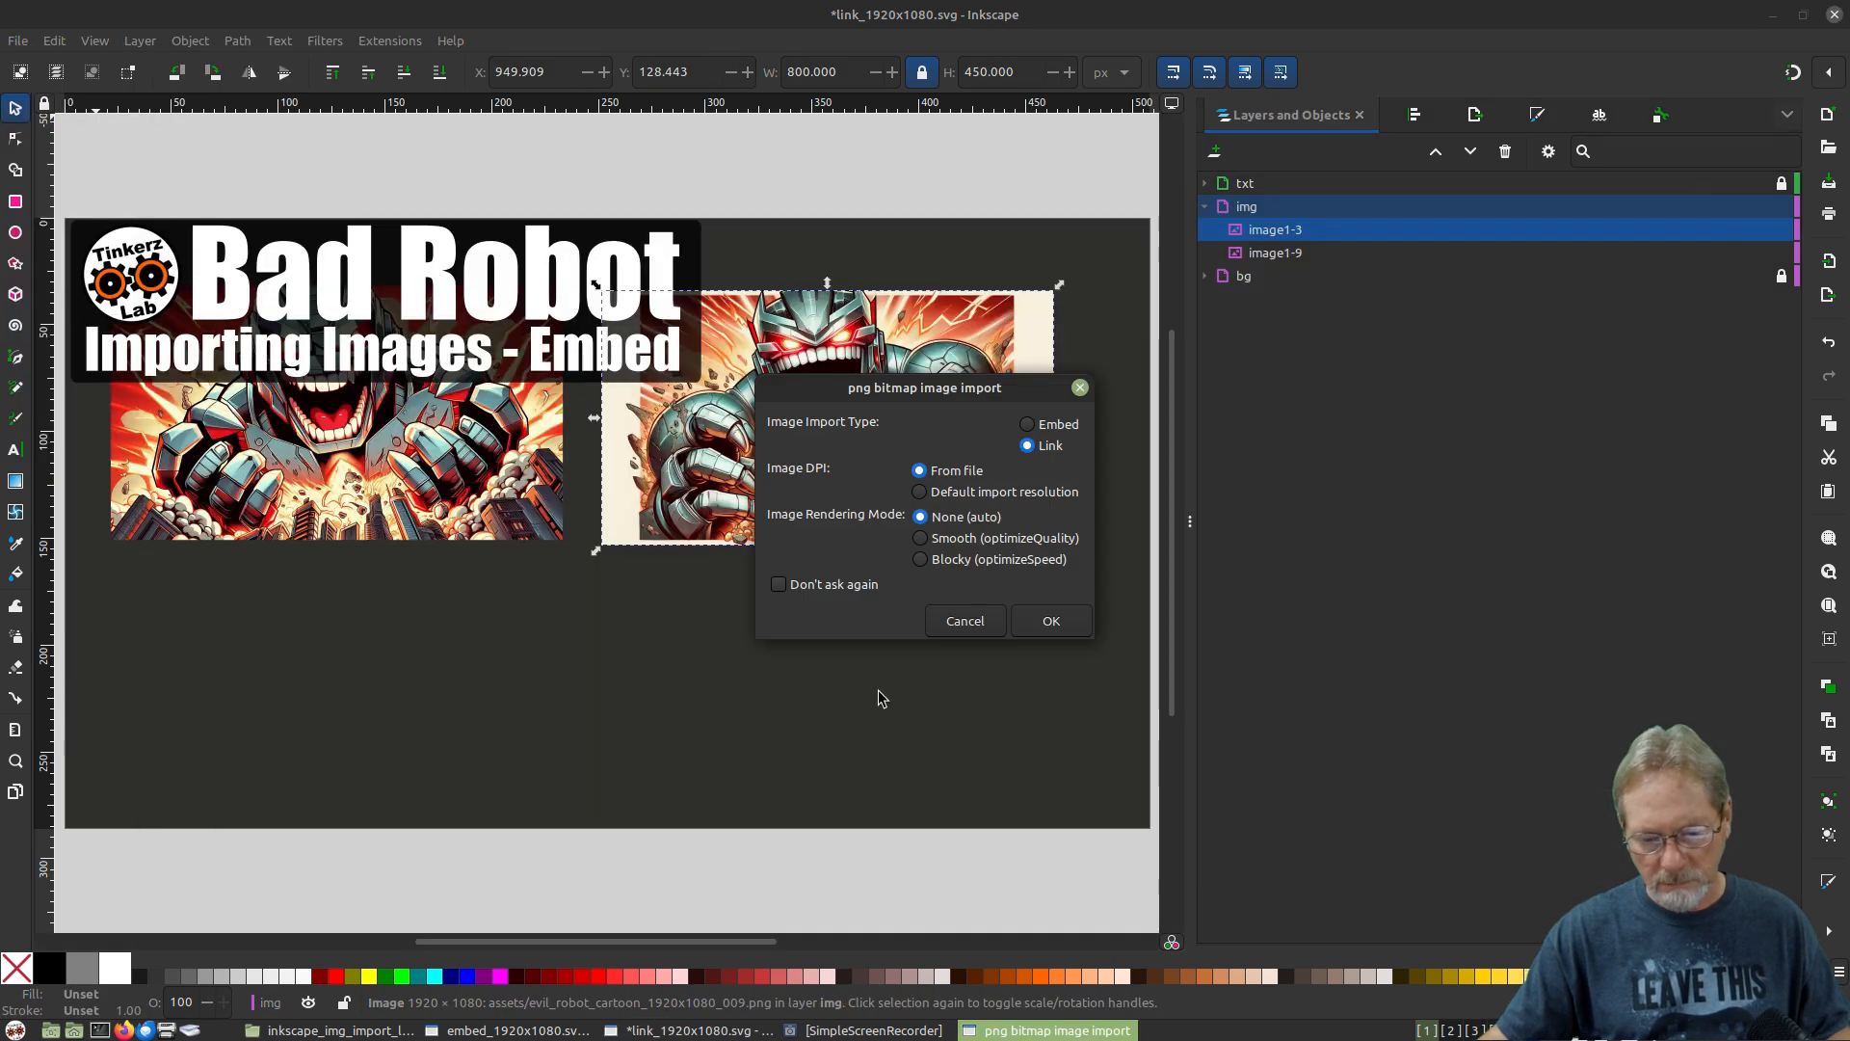
key("Return")
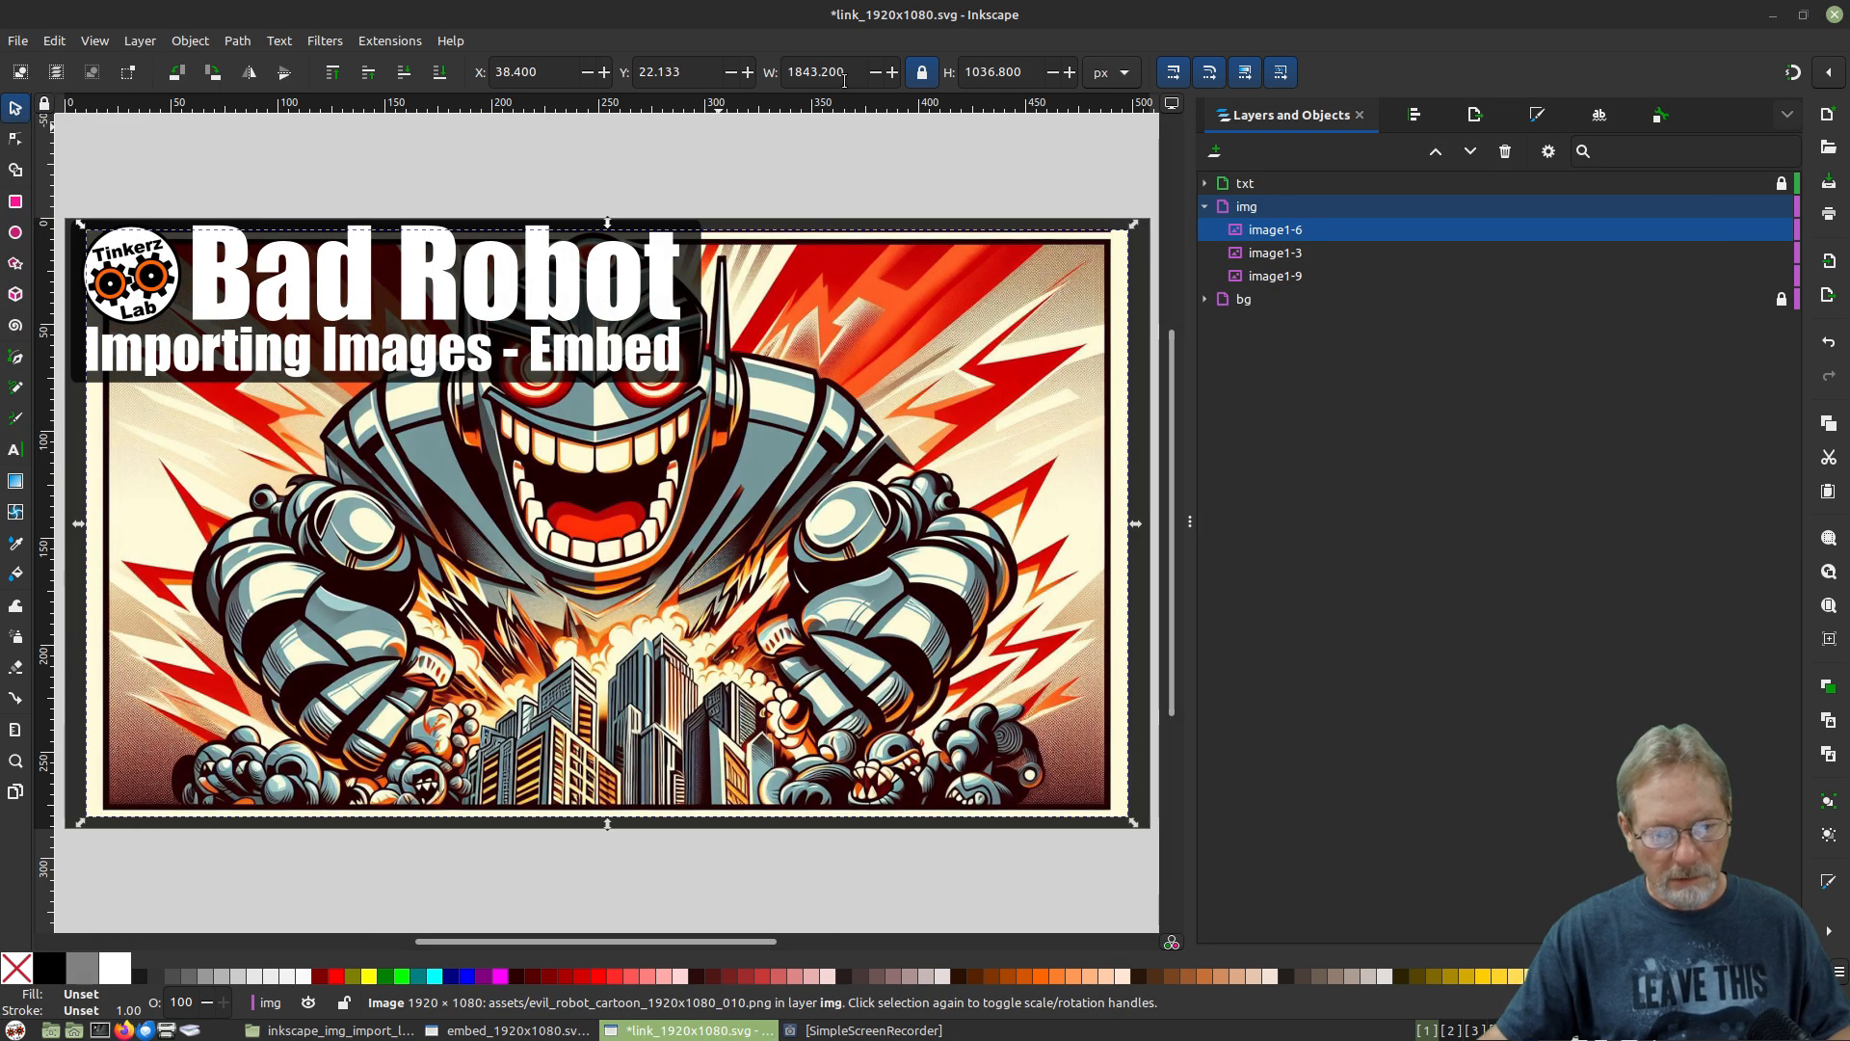
Resize the third linked robot image to 800 px wide and place it below the first at about X 83, Y 587.
type("800")
key("Return")
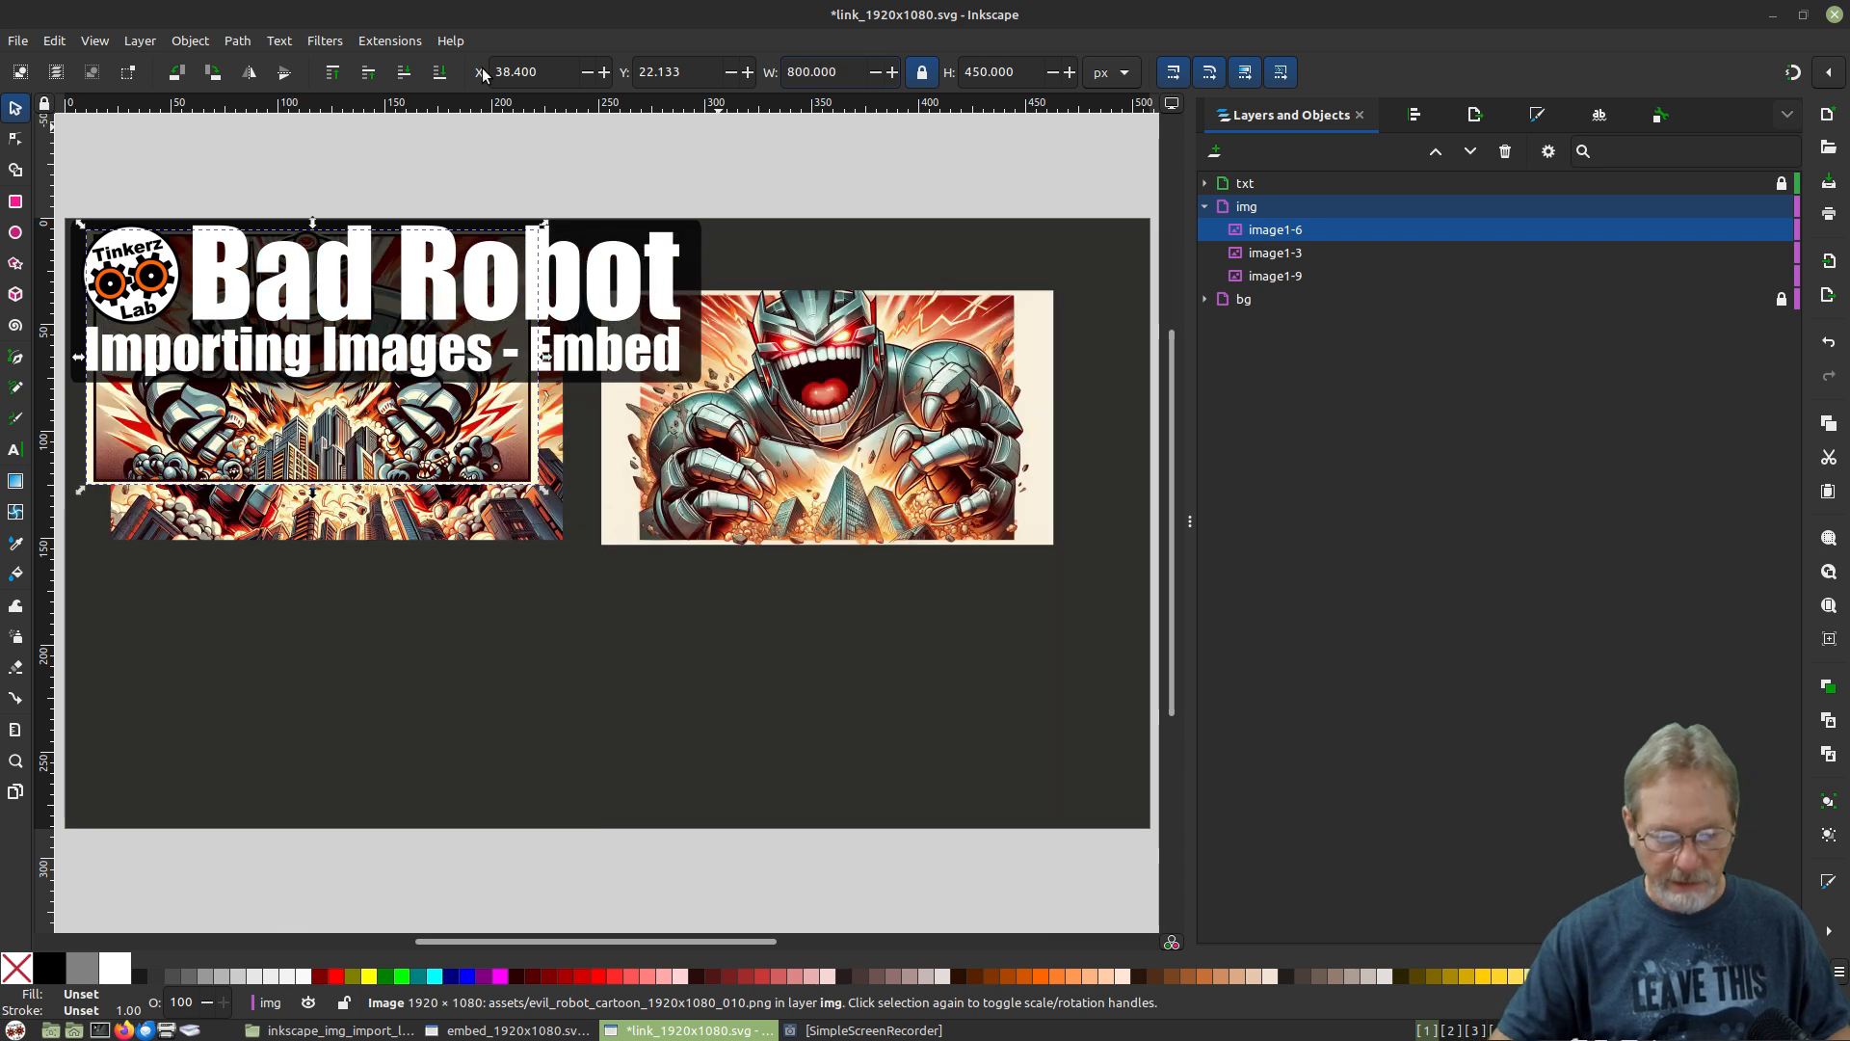
left_click_drag(291, 414, 315, 735)
Import evil_robot_cartoon_1920x1080_011.png as a linked image with its DPI taken from the file.
left_click(18, 41)
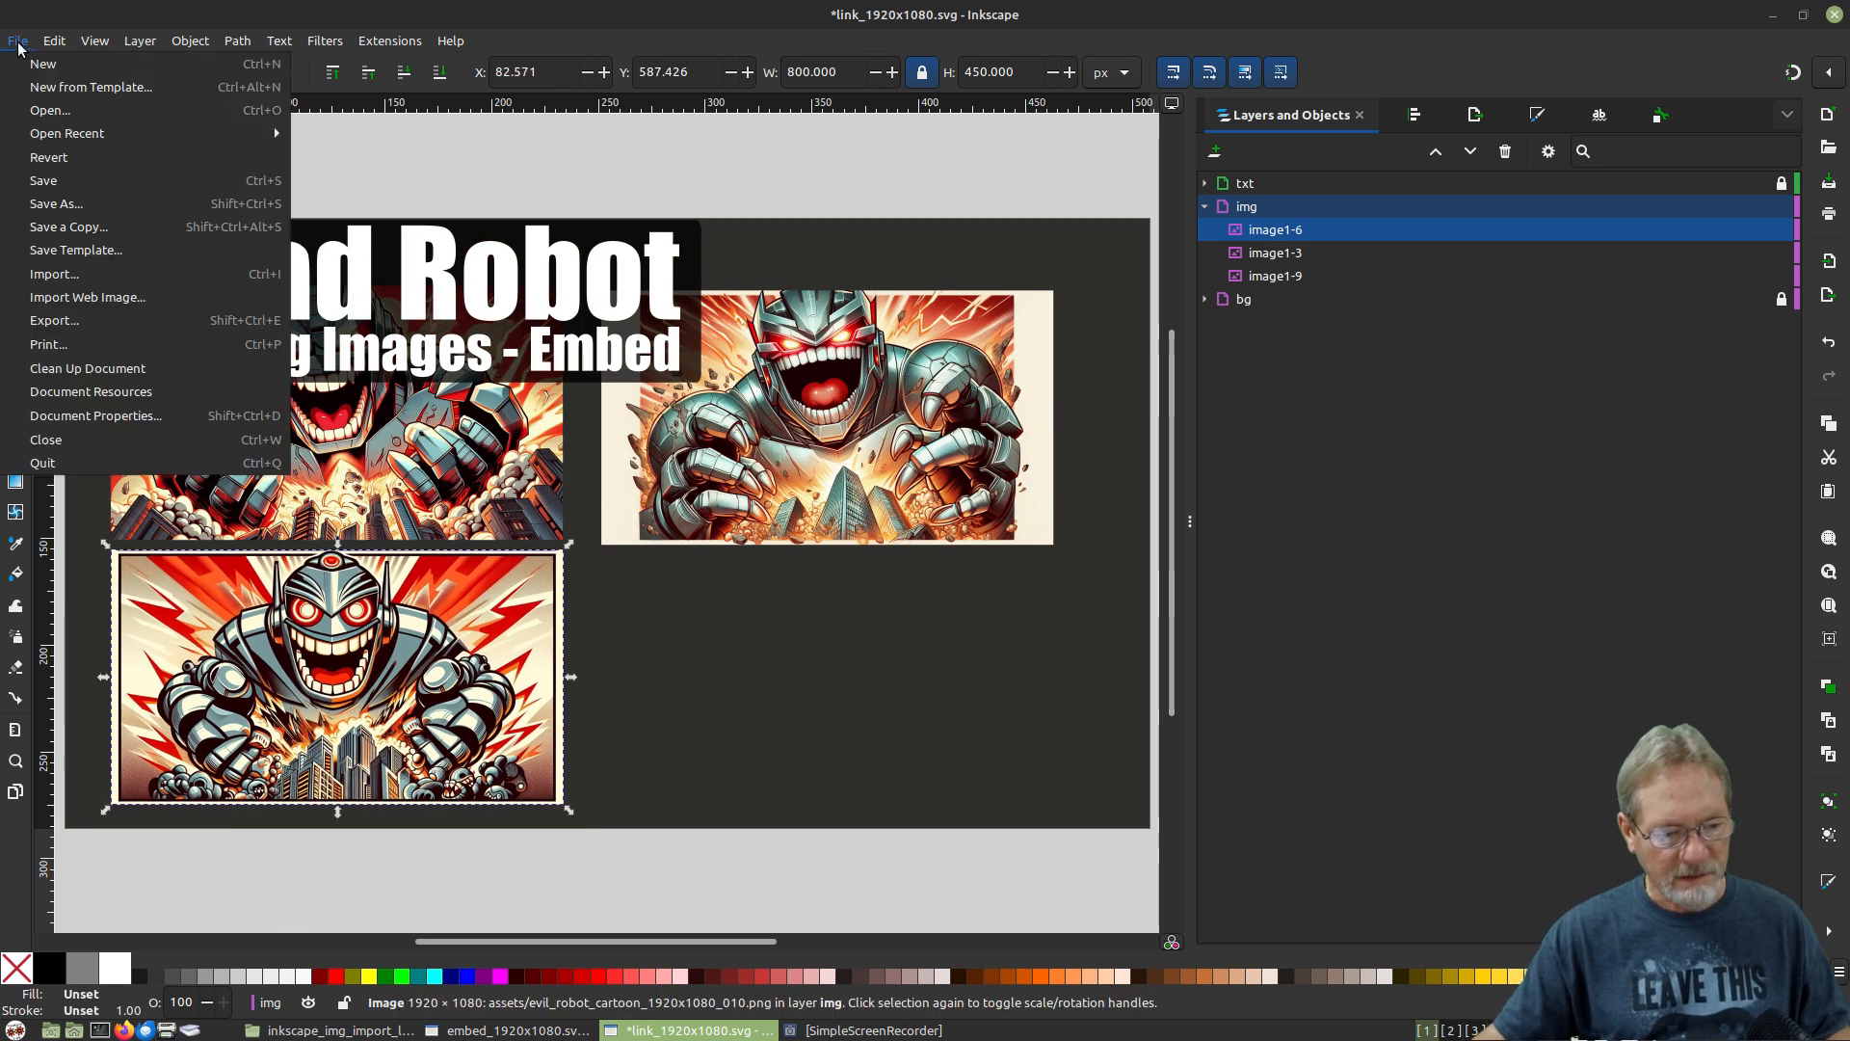
left_click(58, 282)
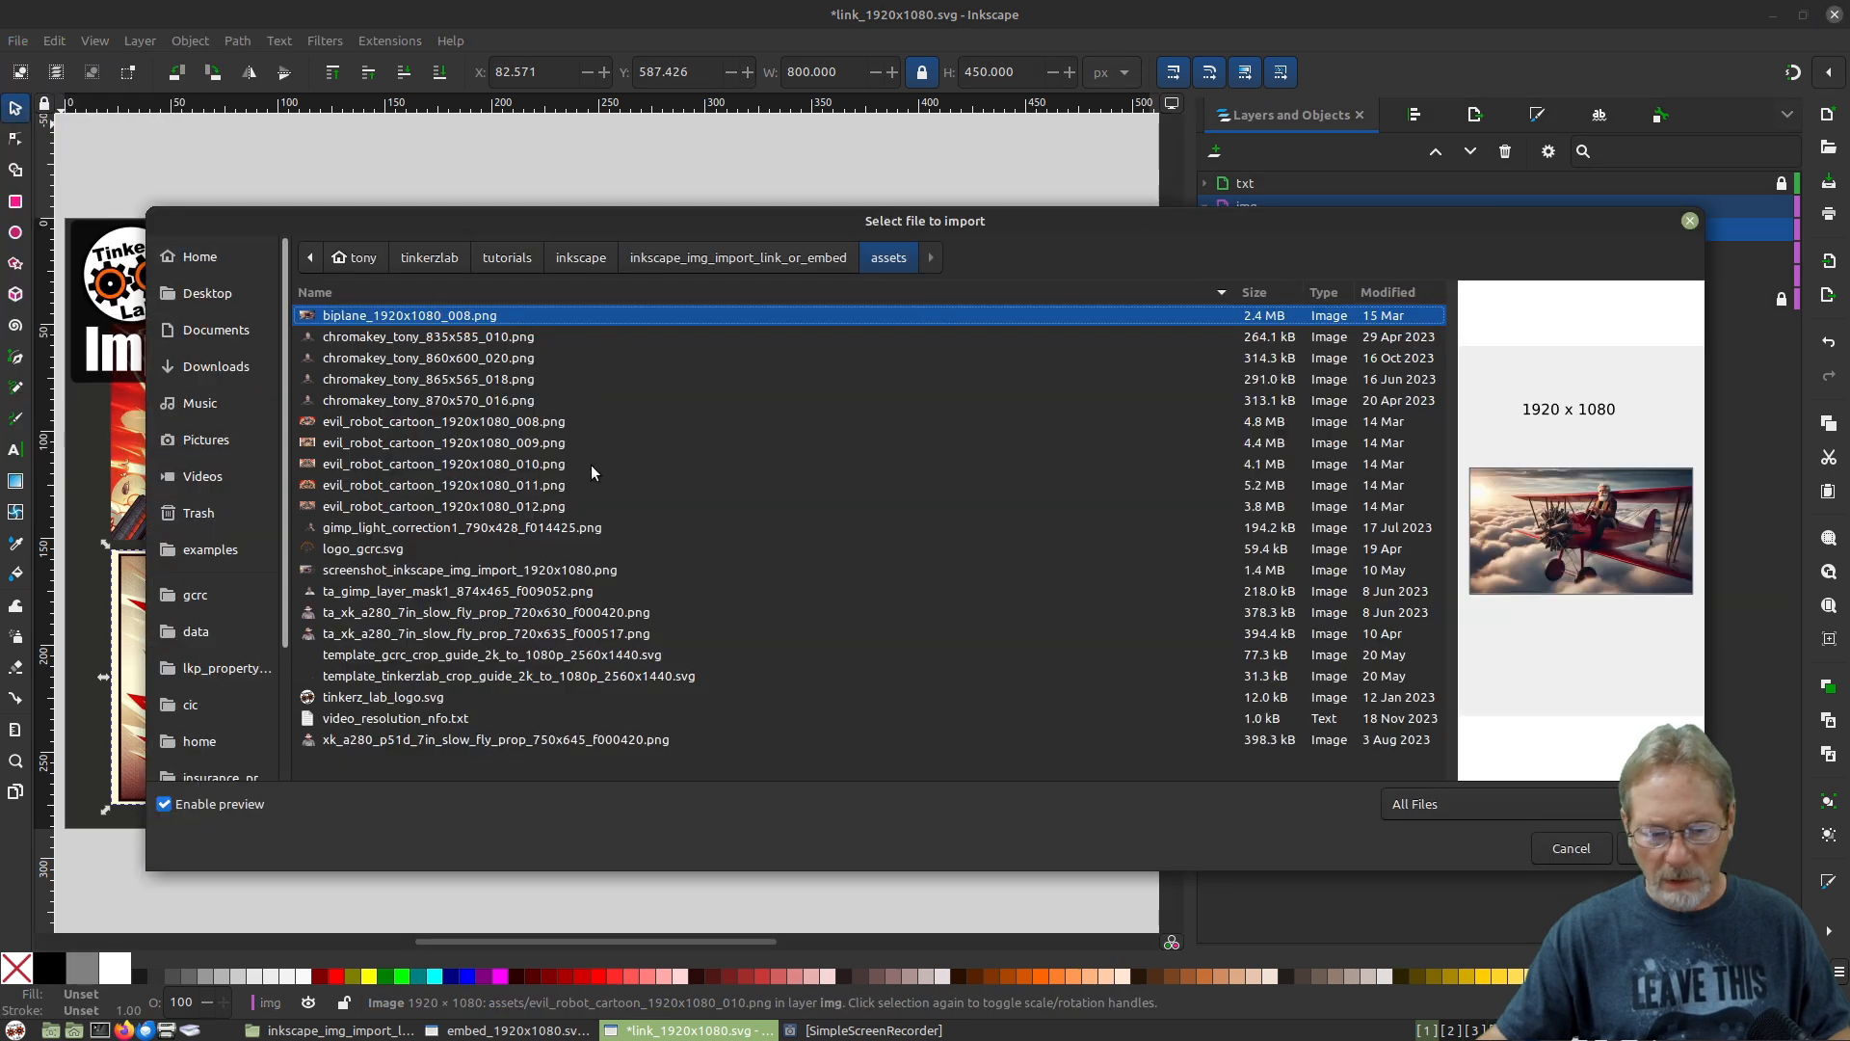
double_click(557, 485)
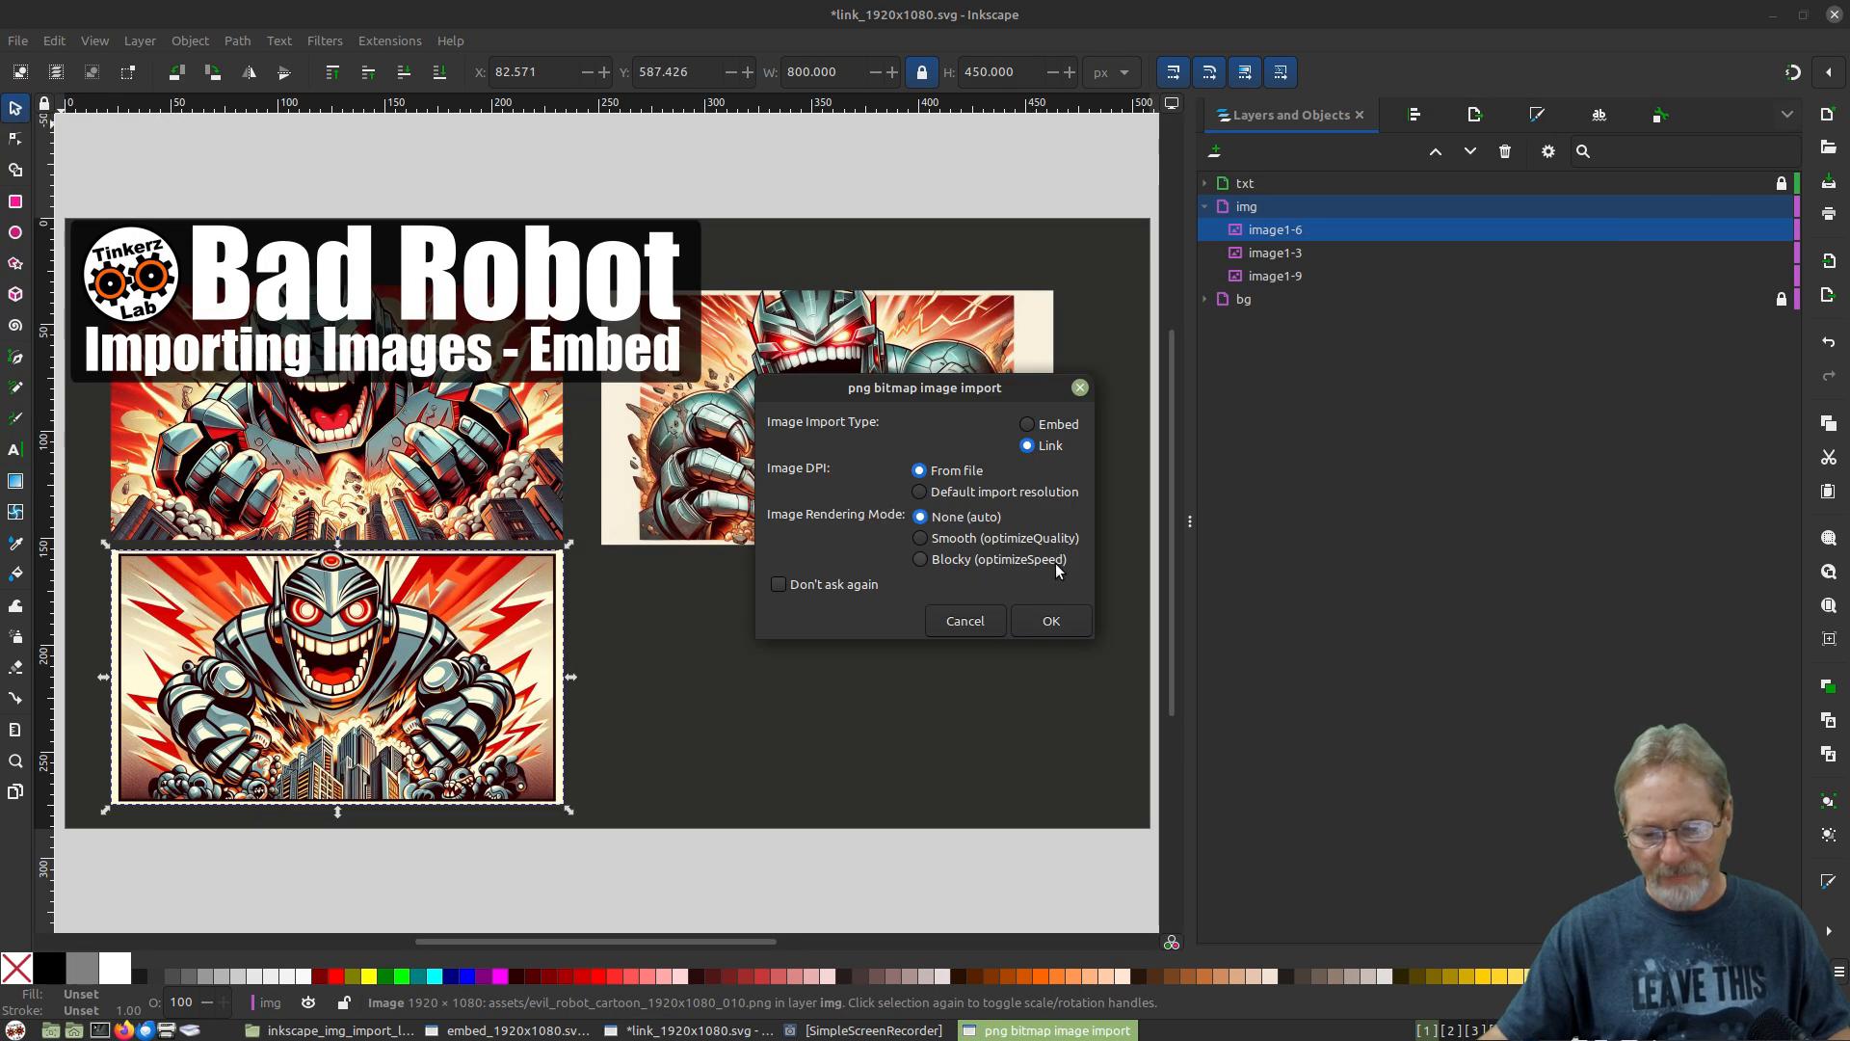
left_click(1046, 621)
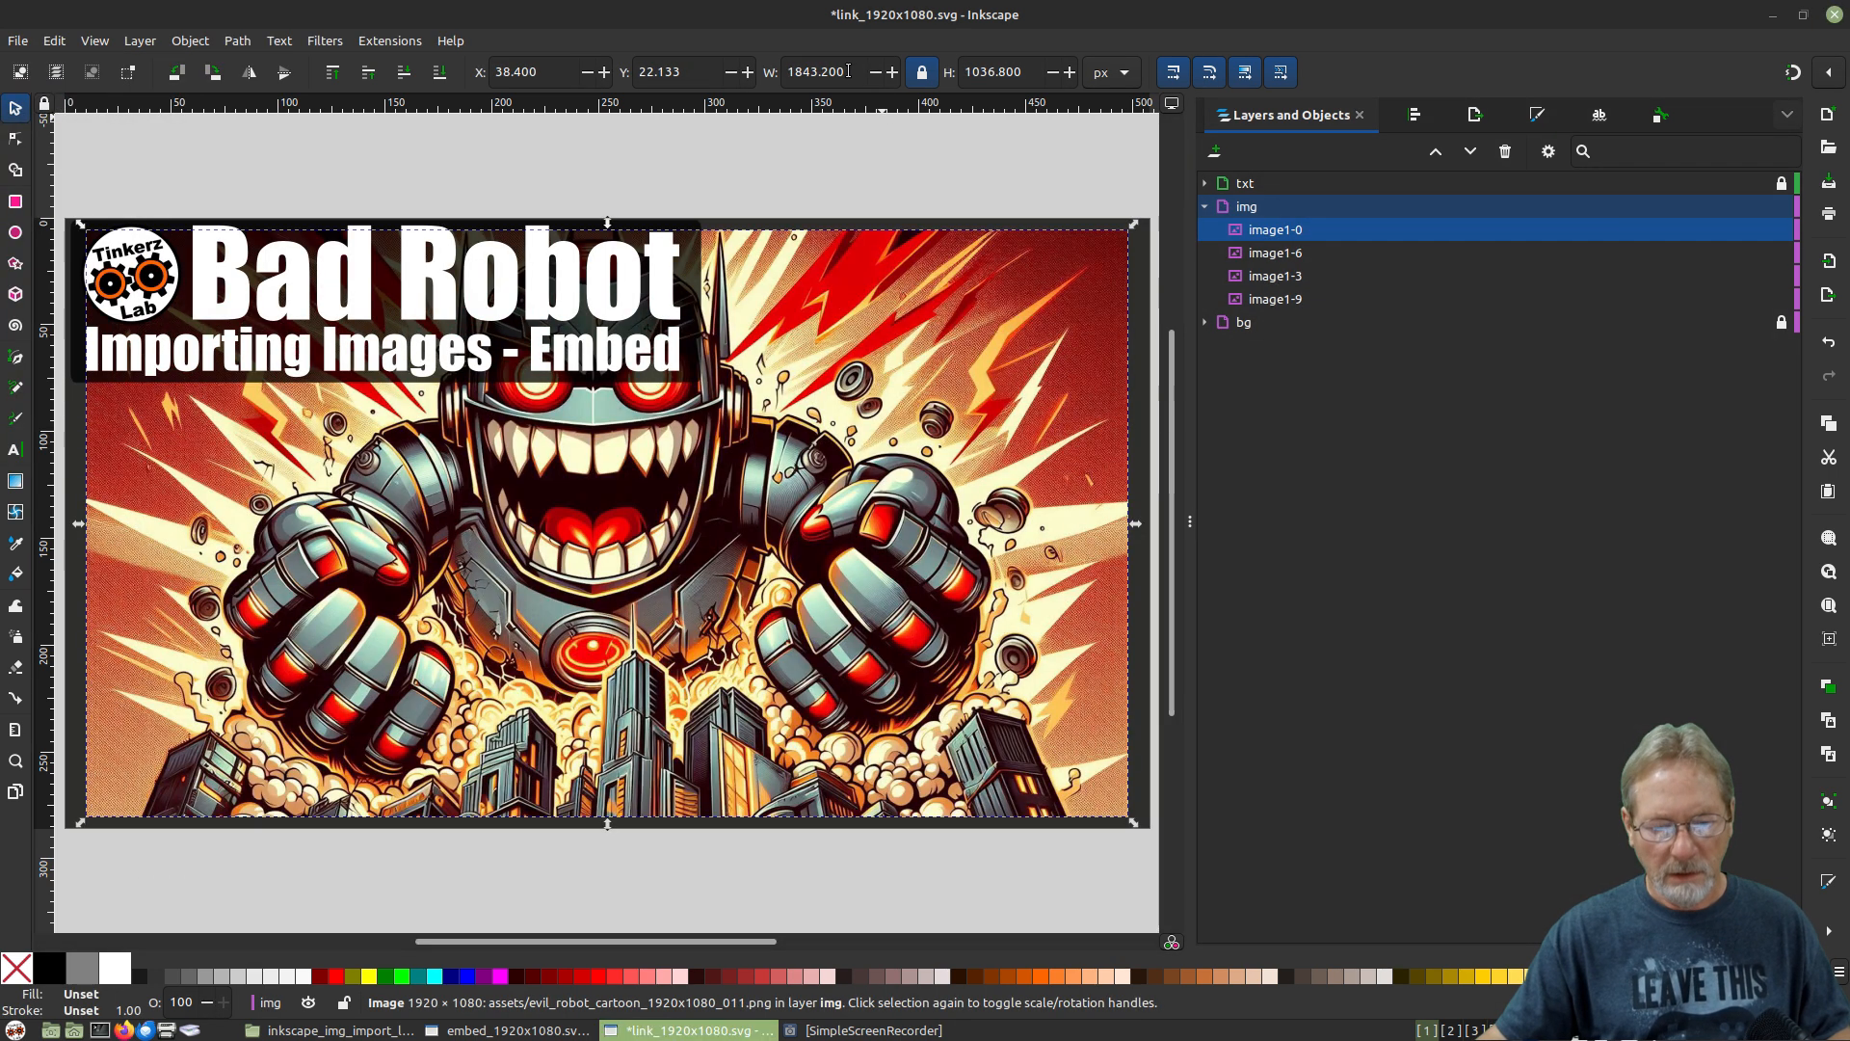
Resize the fourth linked robot image to 800 px wide, place it below the second at about X 945, Y 600, and deselect it.
type("800")
key("Return")
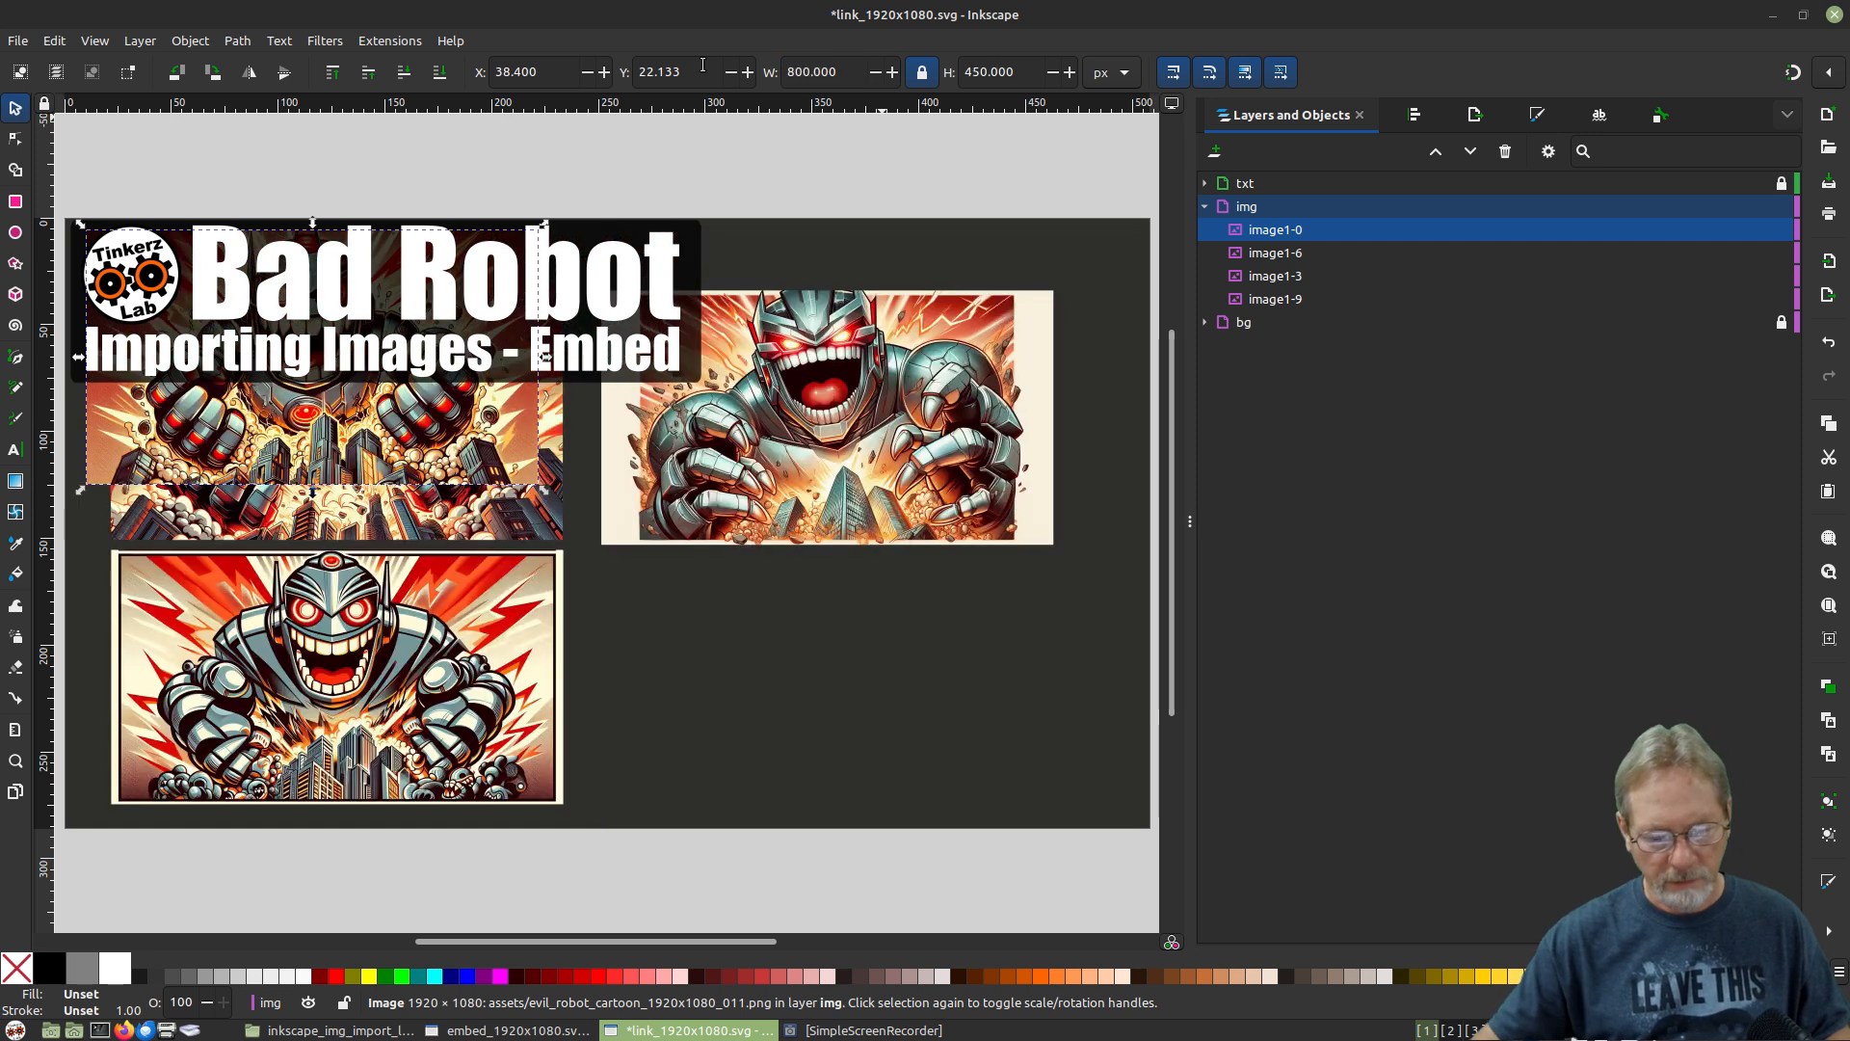
left_click_drag(335, 389, 851, 739)
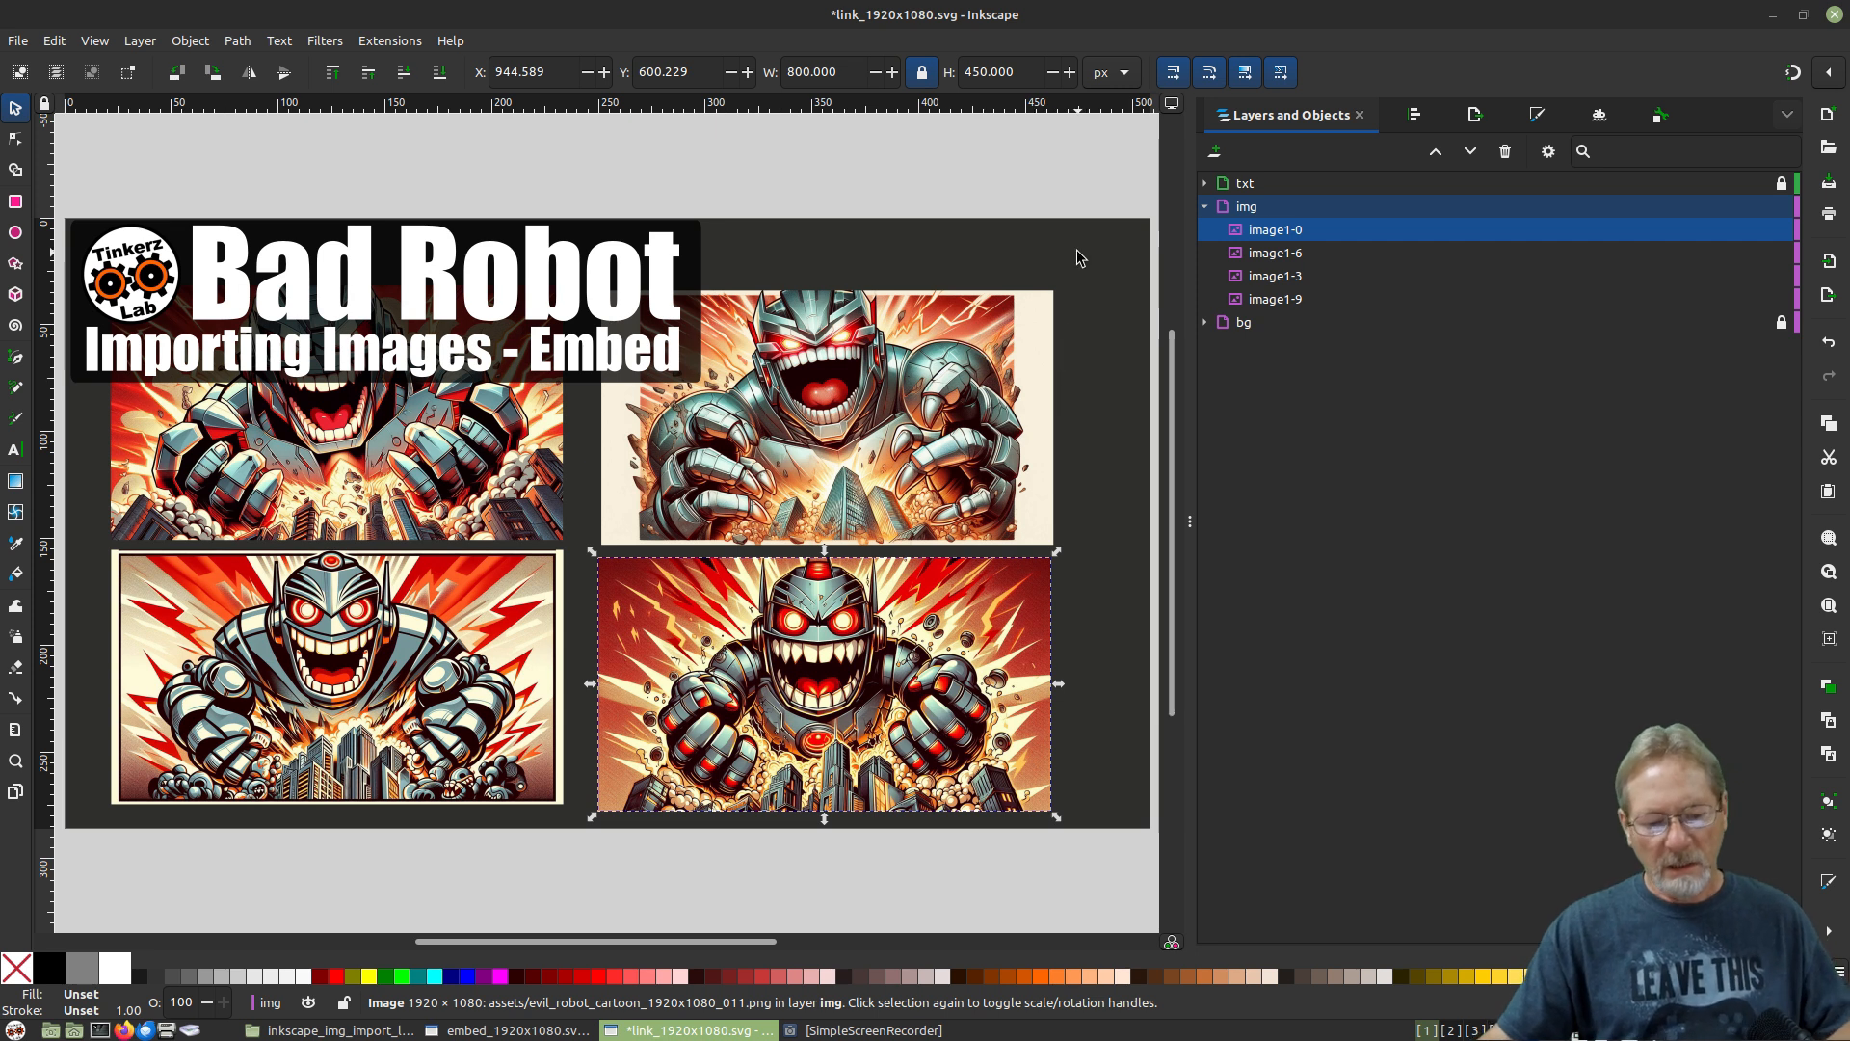
left_click(1138, 456)
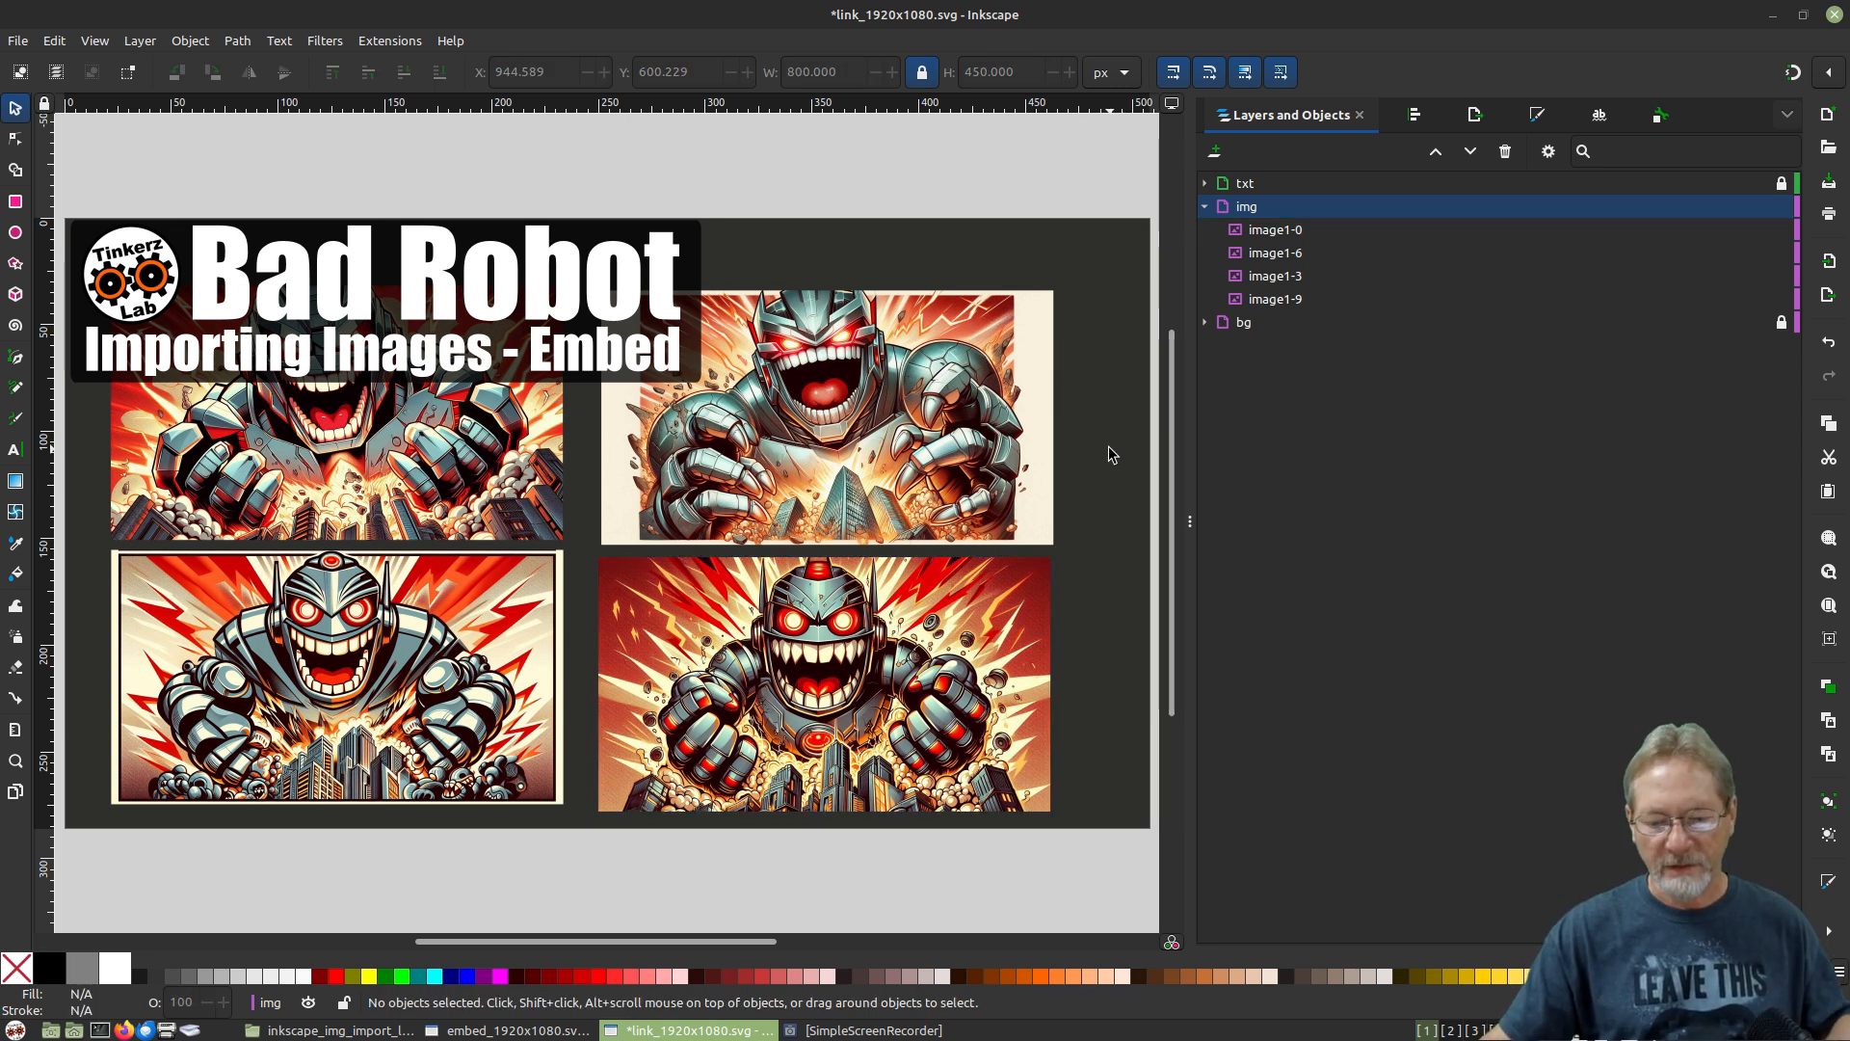
Save link_1920x1080.svg and check its file size in the file manager.
left_click(1819, 182)
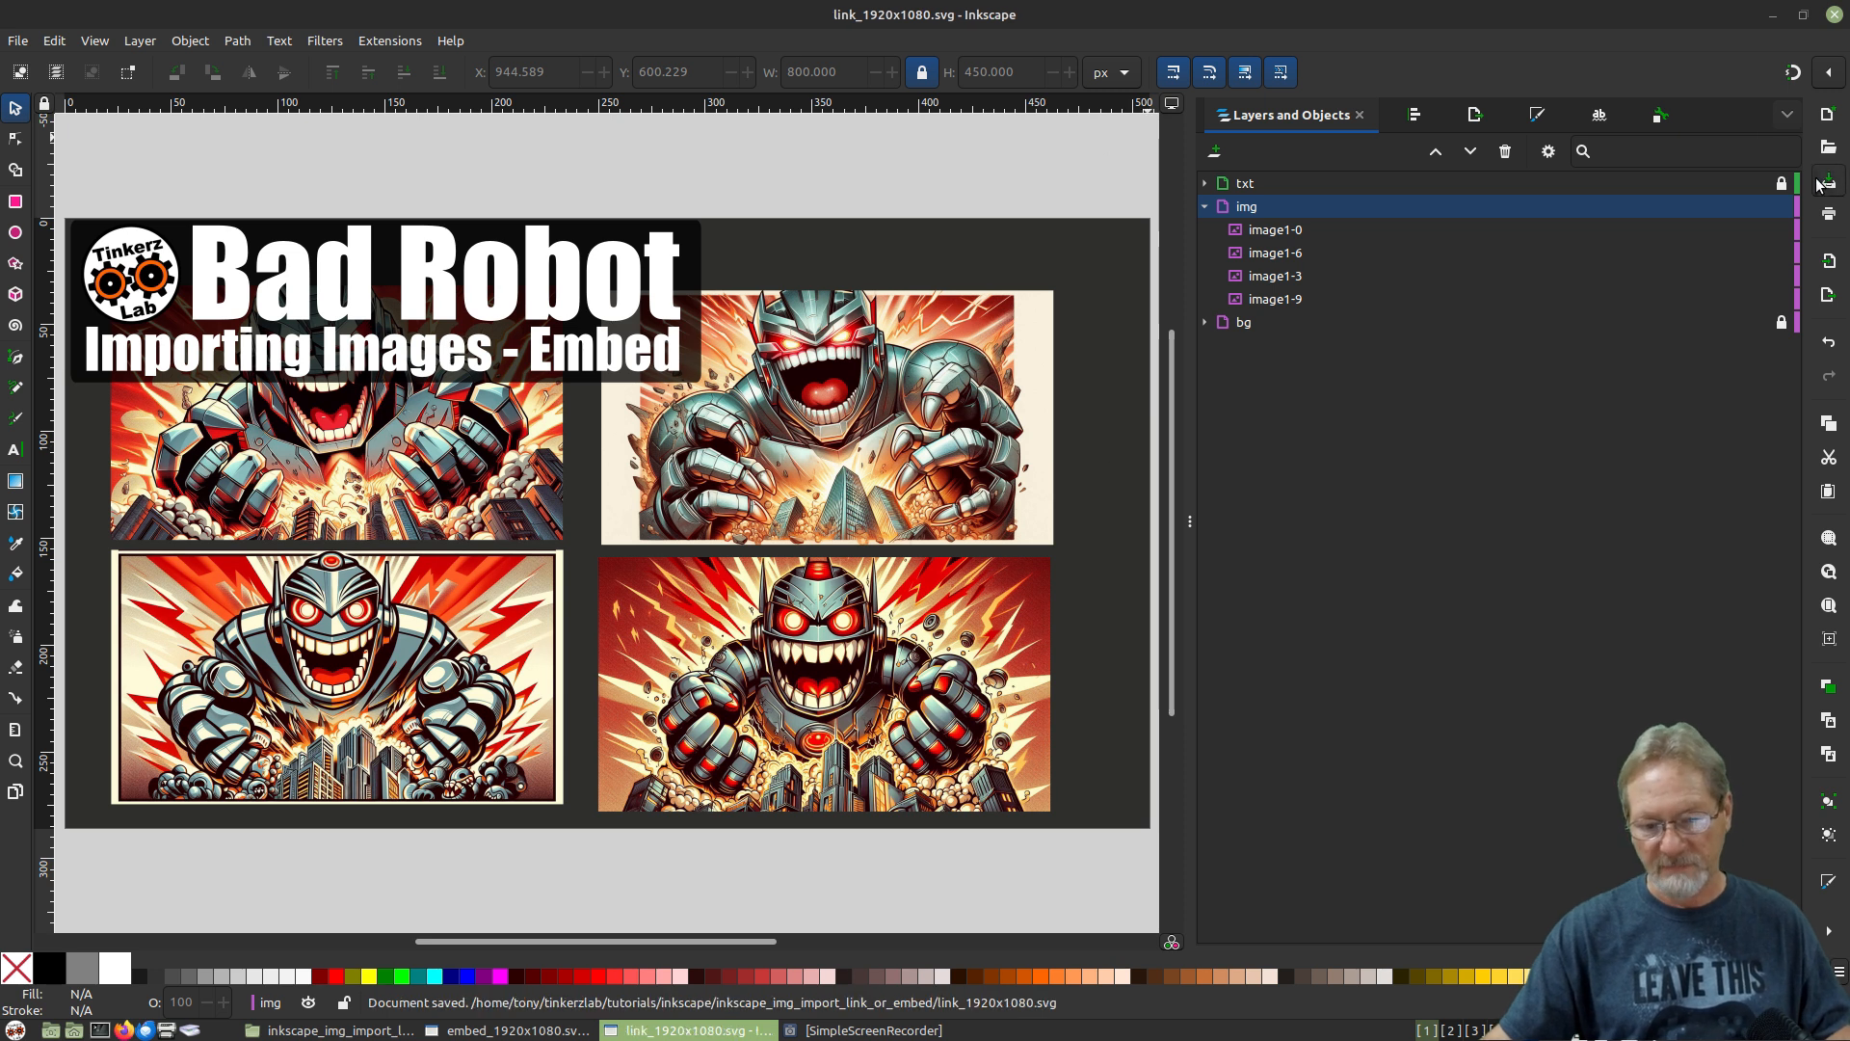
left_click(343, 1032)
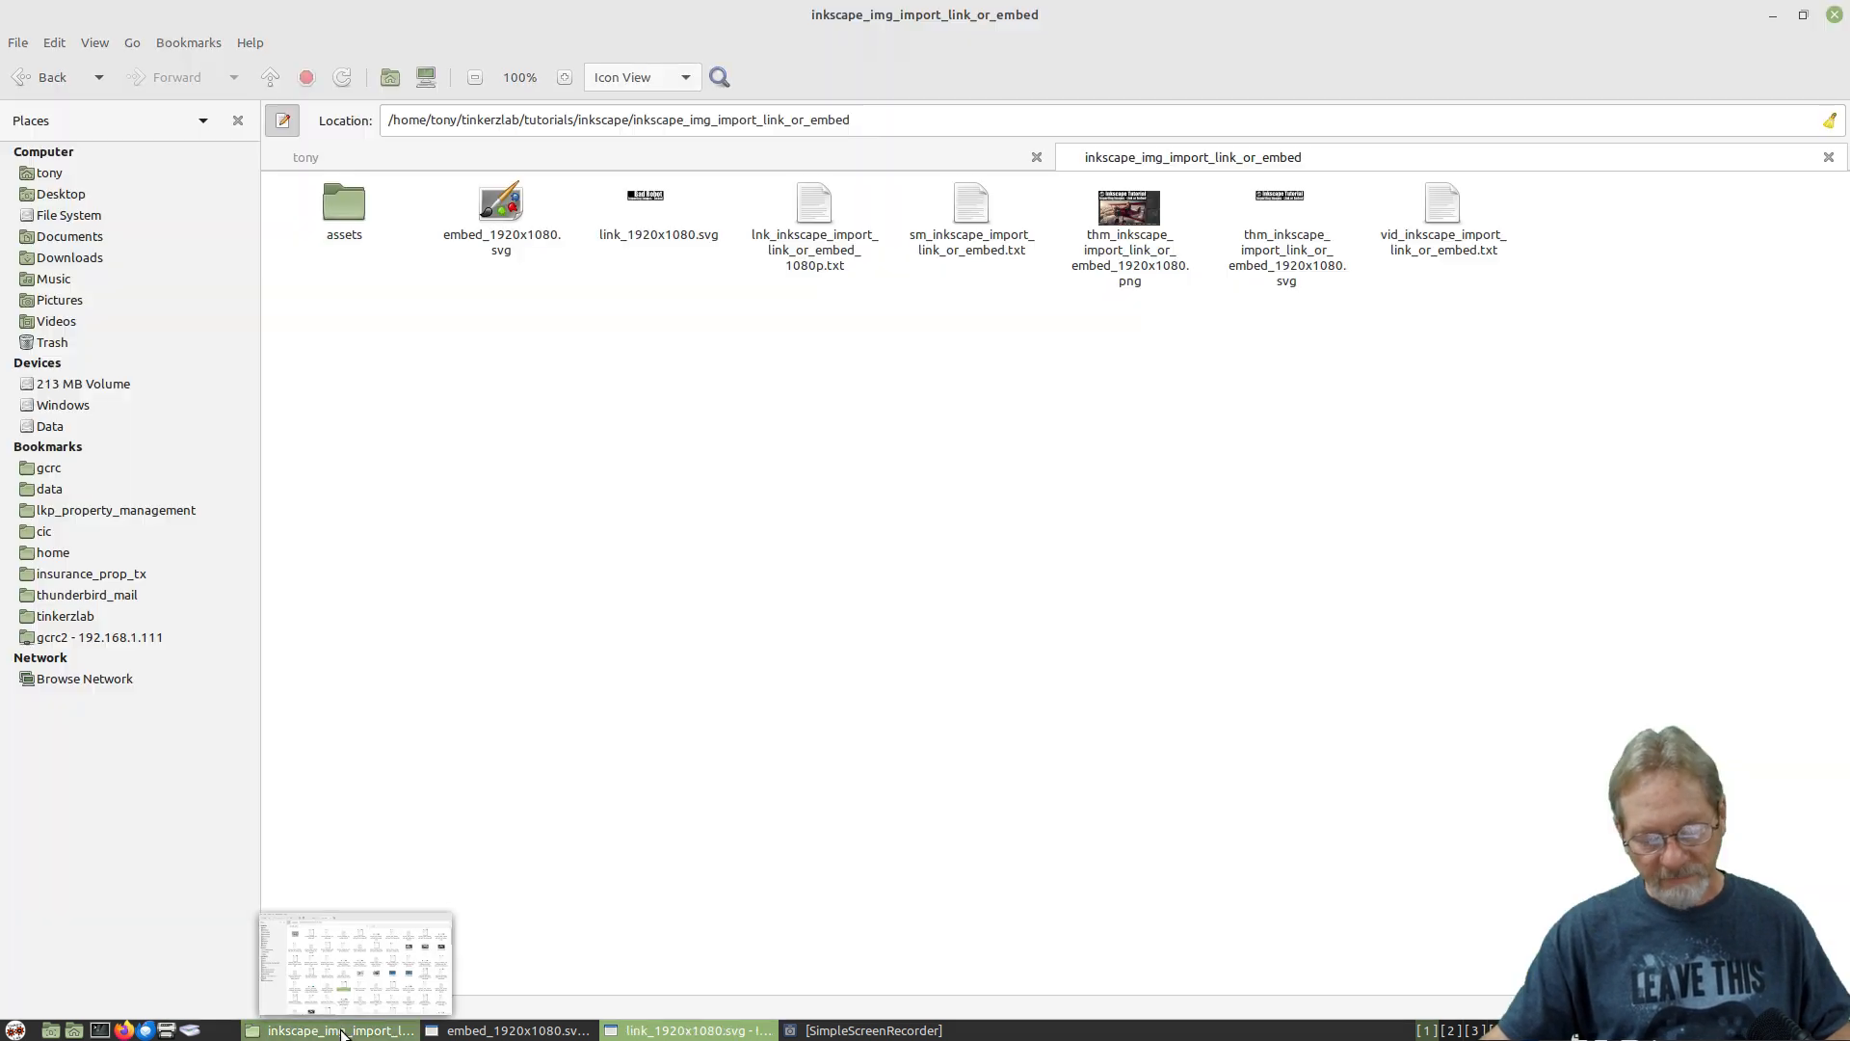
left_click(660, 238)
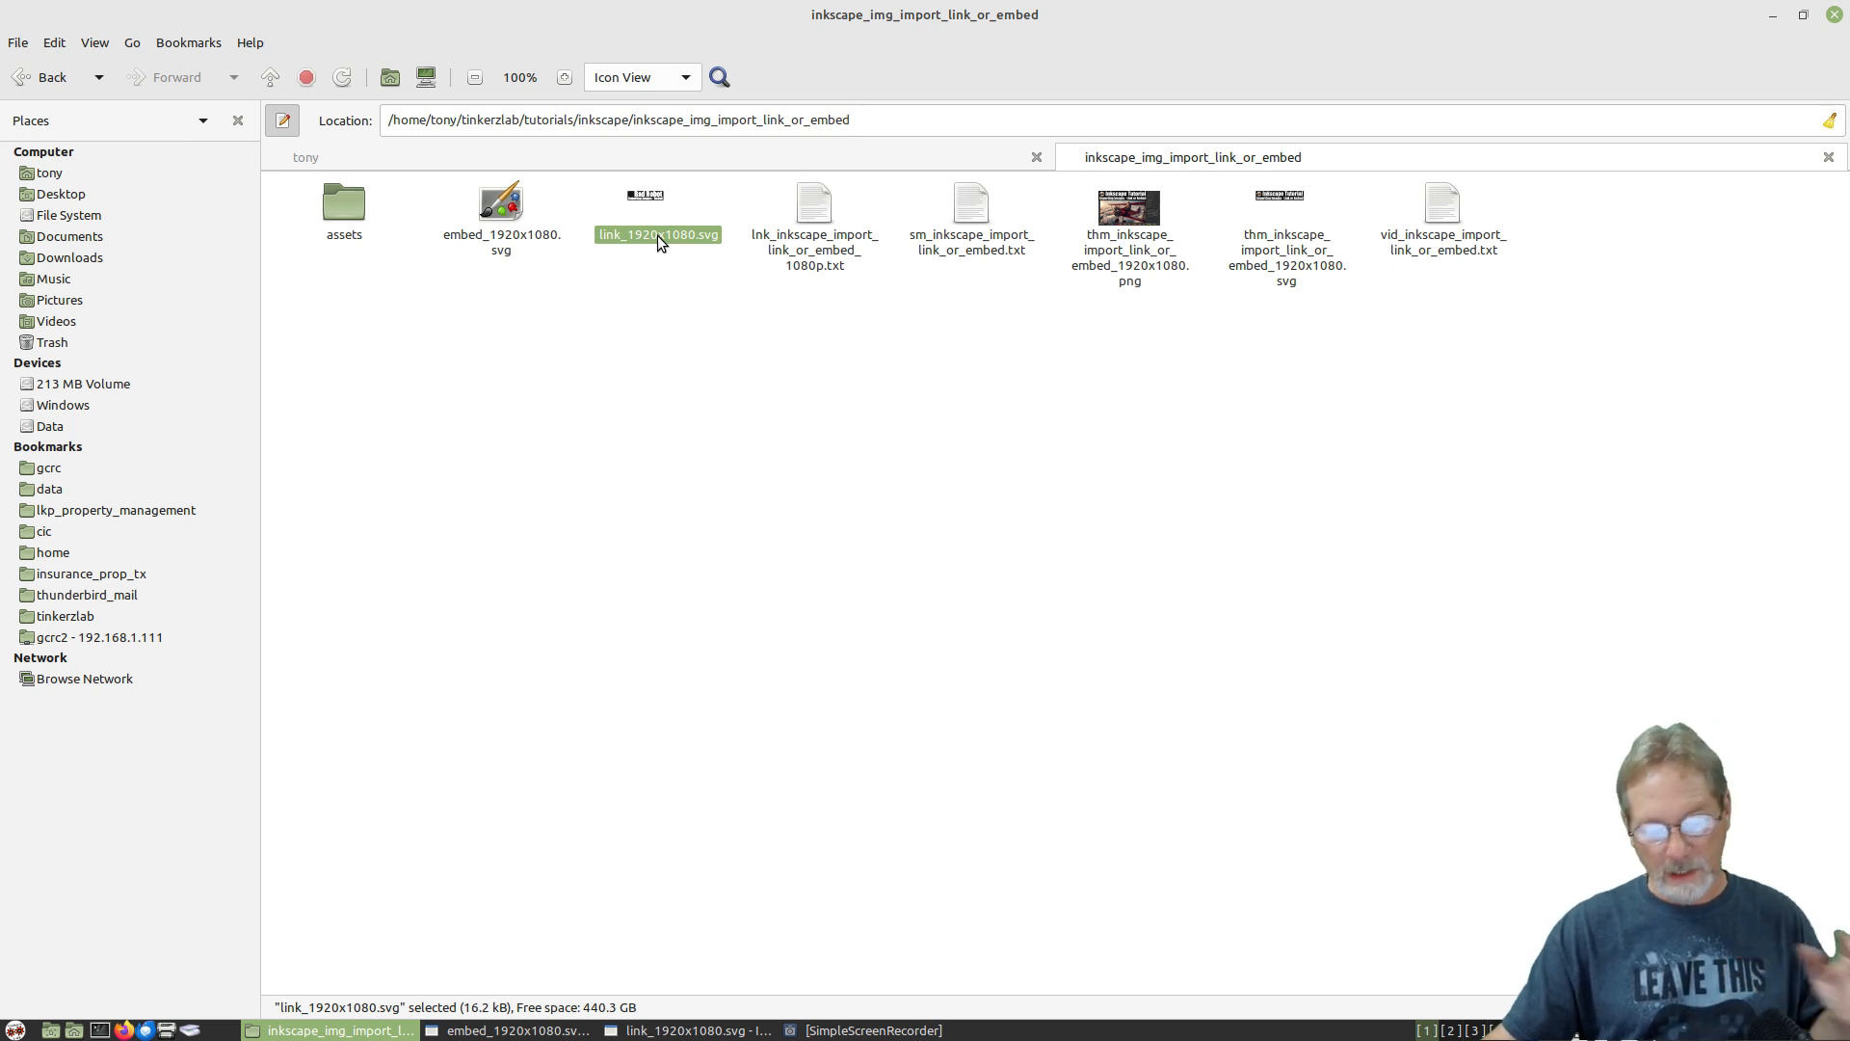
Switch to link_1920x1080.svg in Inkscape and change the lower-right robot's linked file to evil_robot_cartoon_1920x1080_012.png through its object attributes.
left_click(674, 1033)
left_click(874, 384)
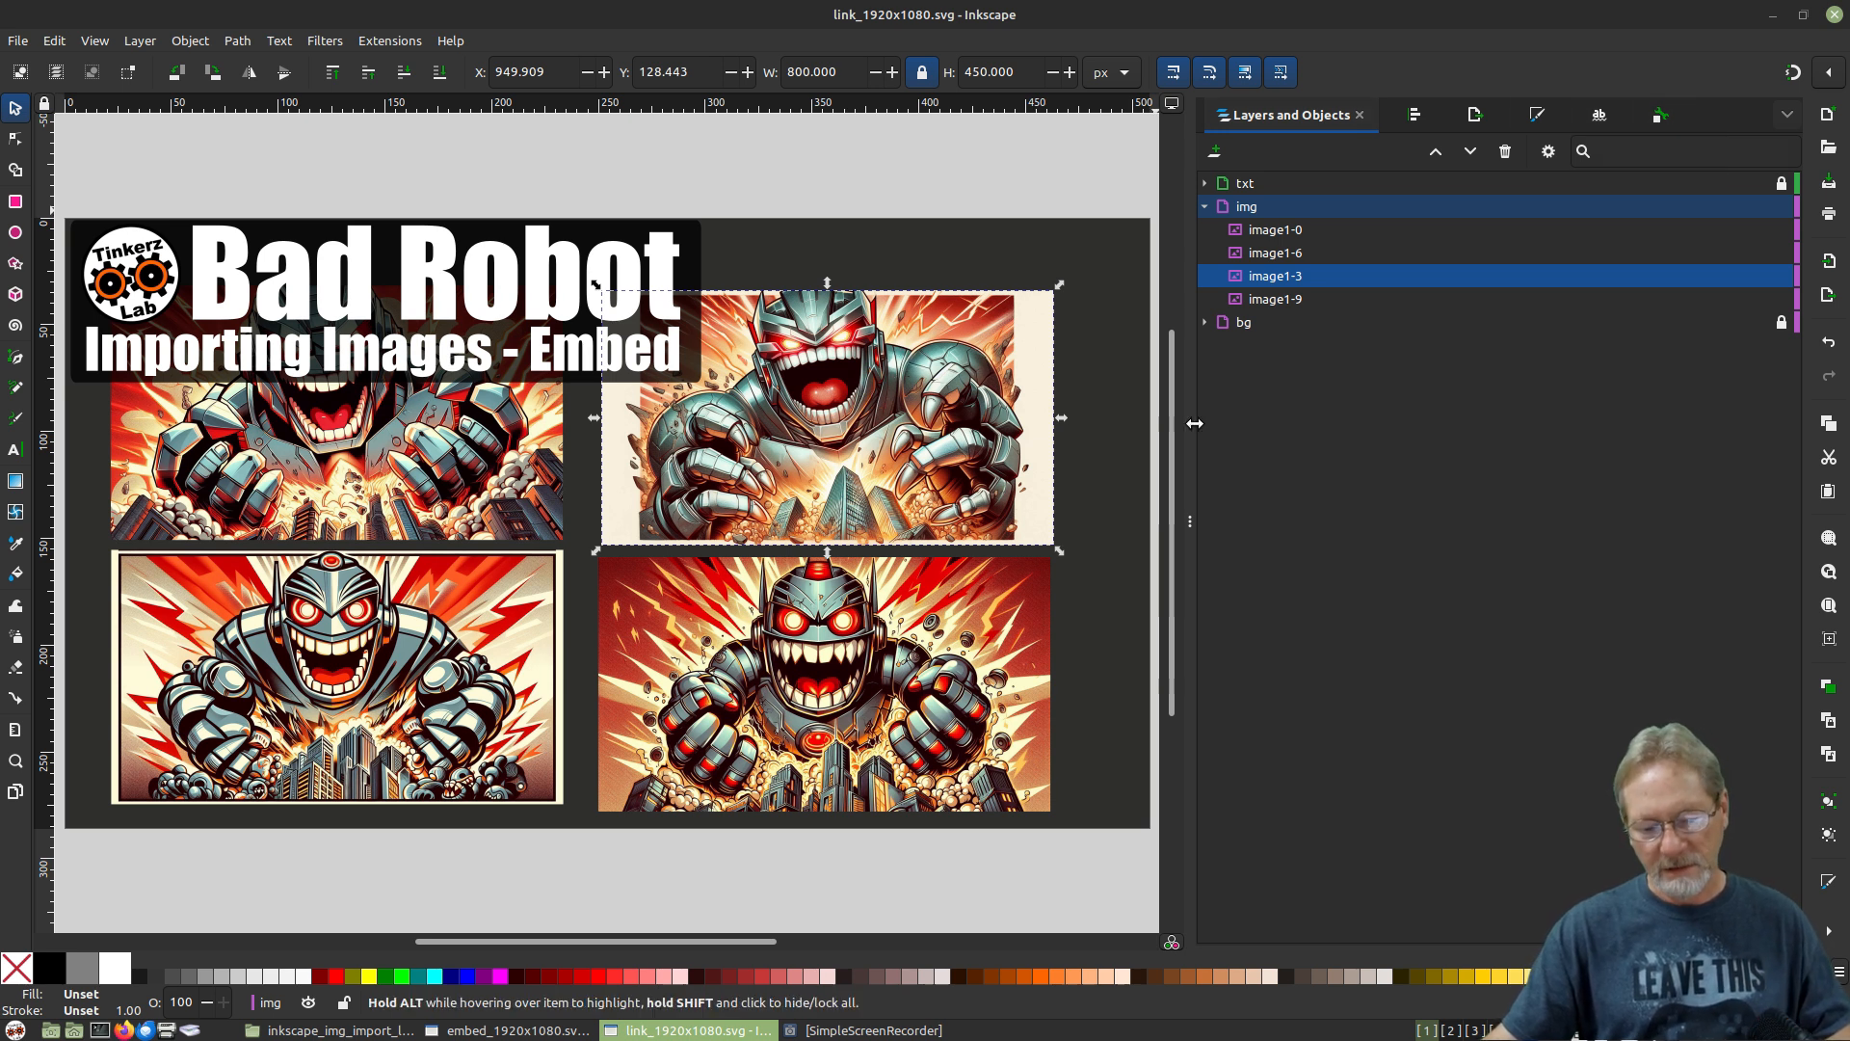
left_click(1571, 231)
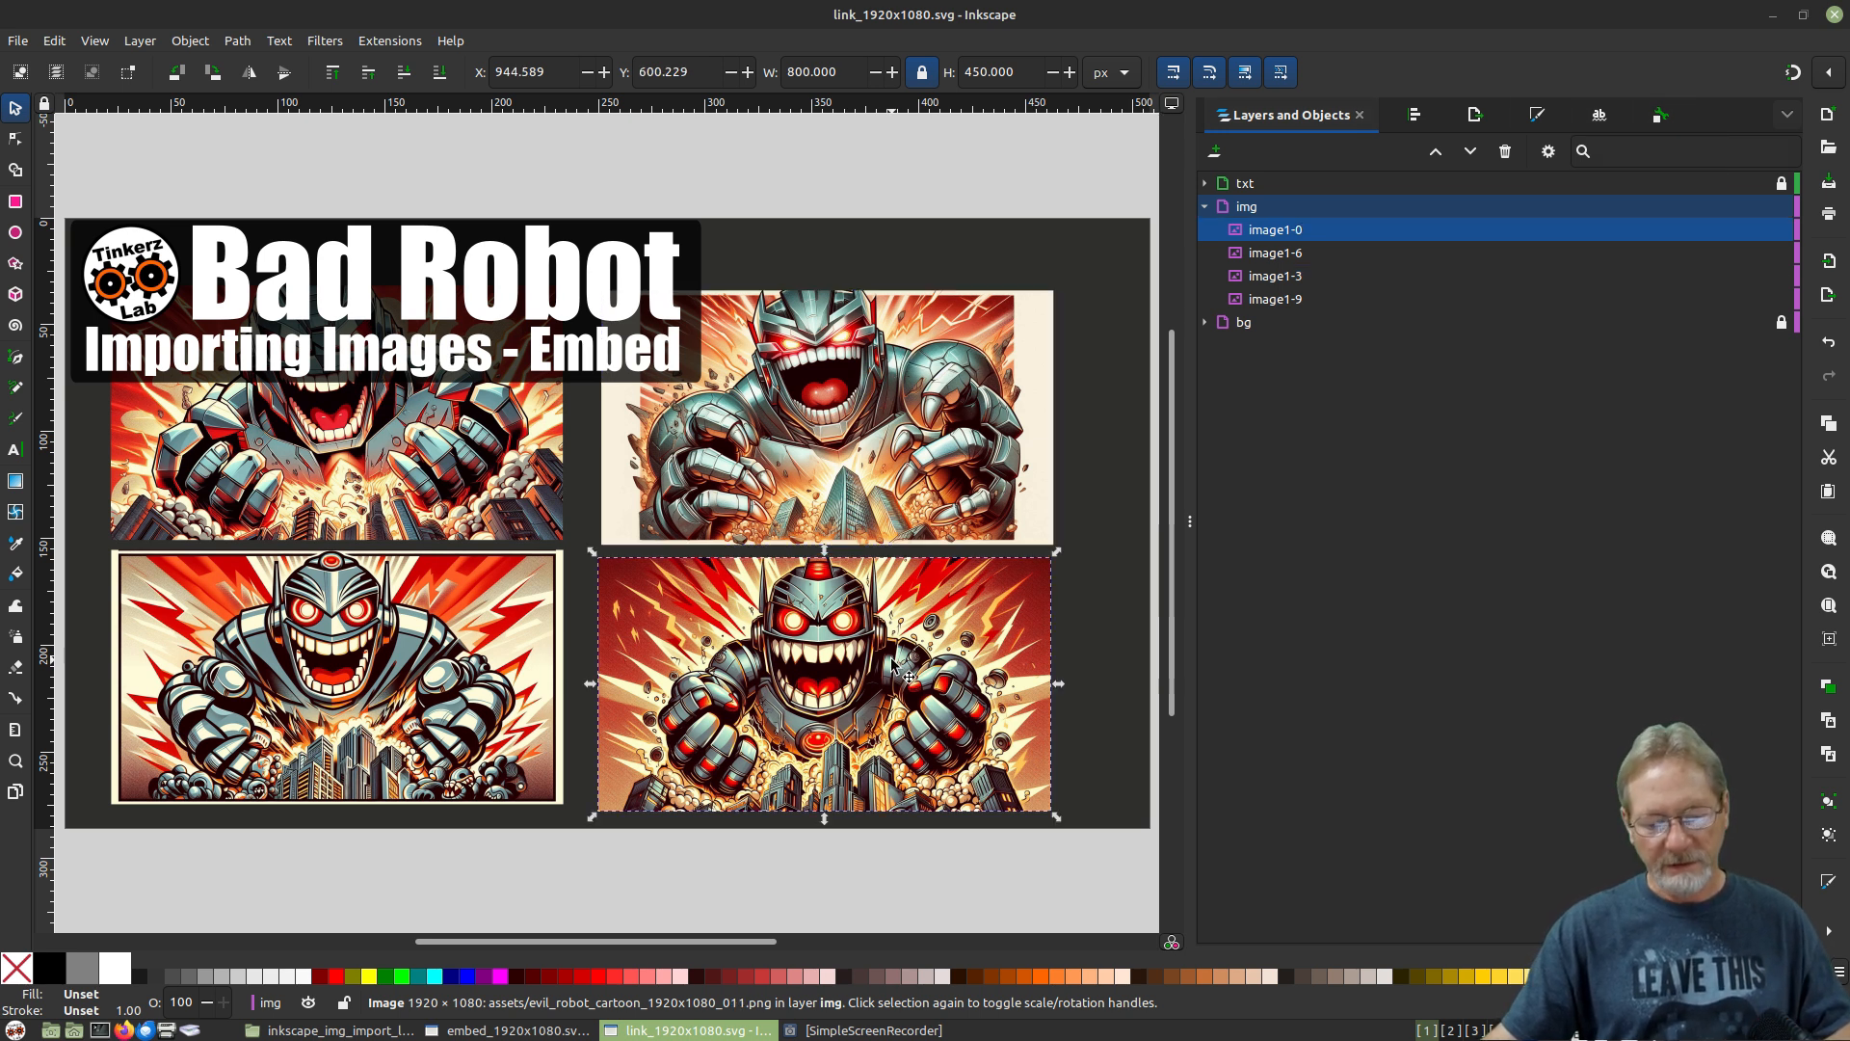
left_click(1661, 118)
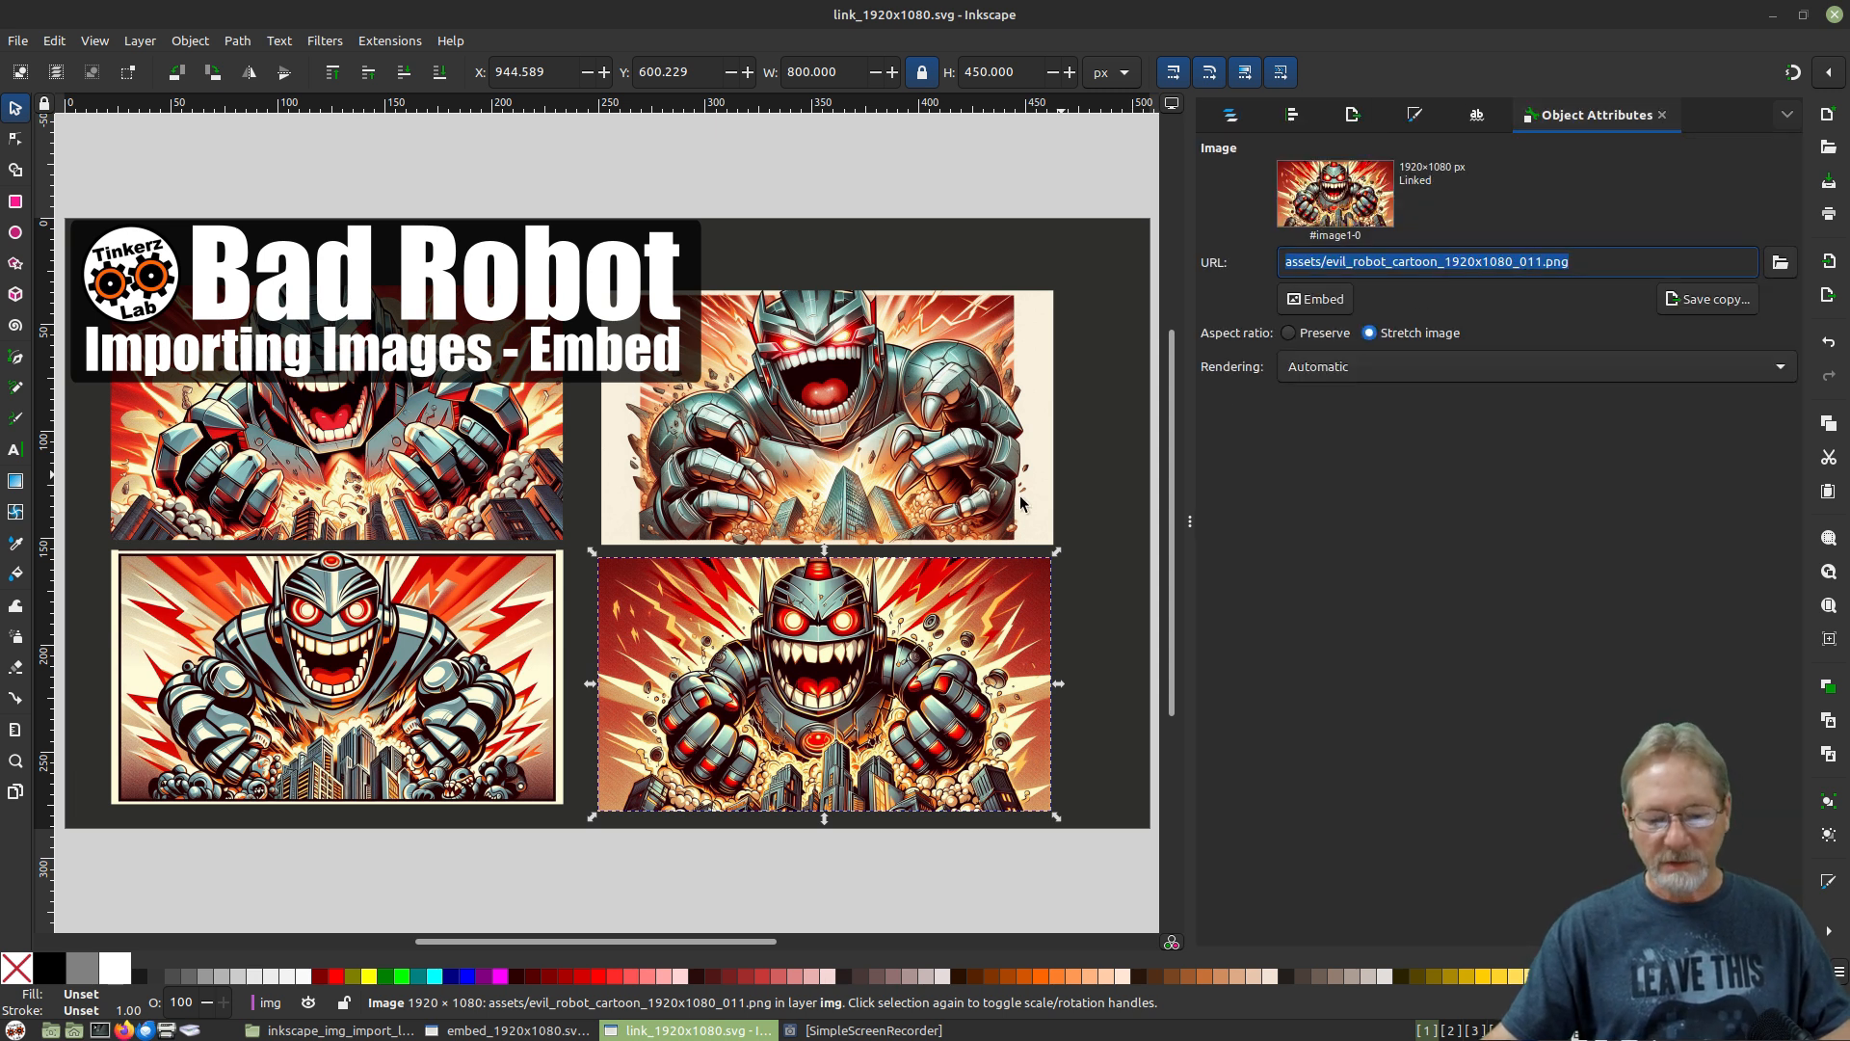
left_click(1780, 264)
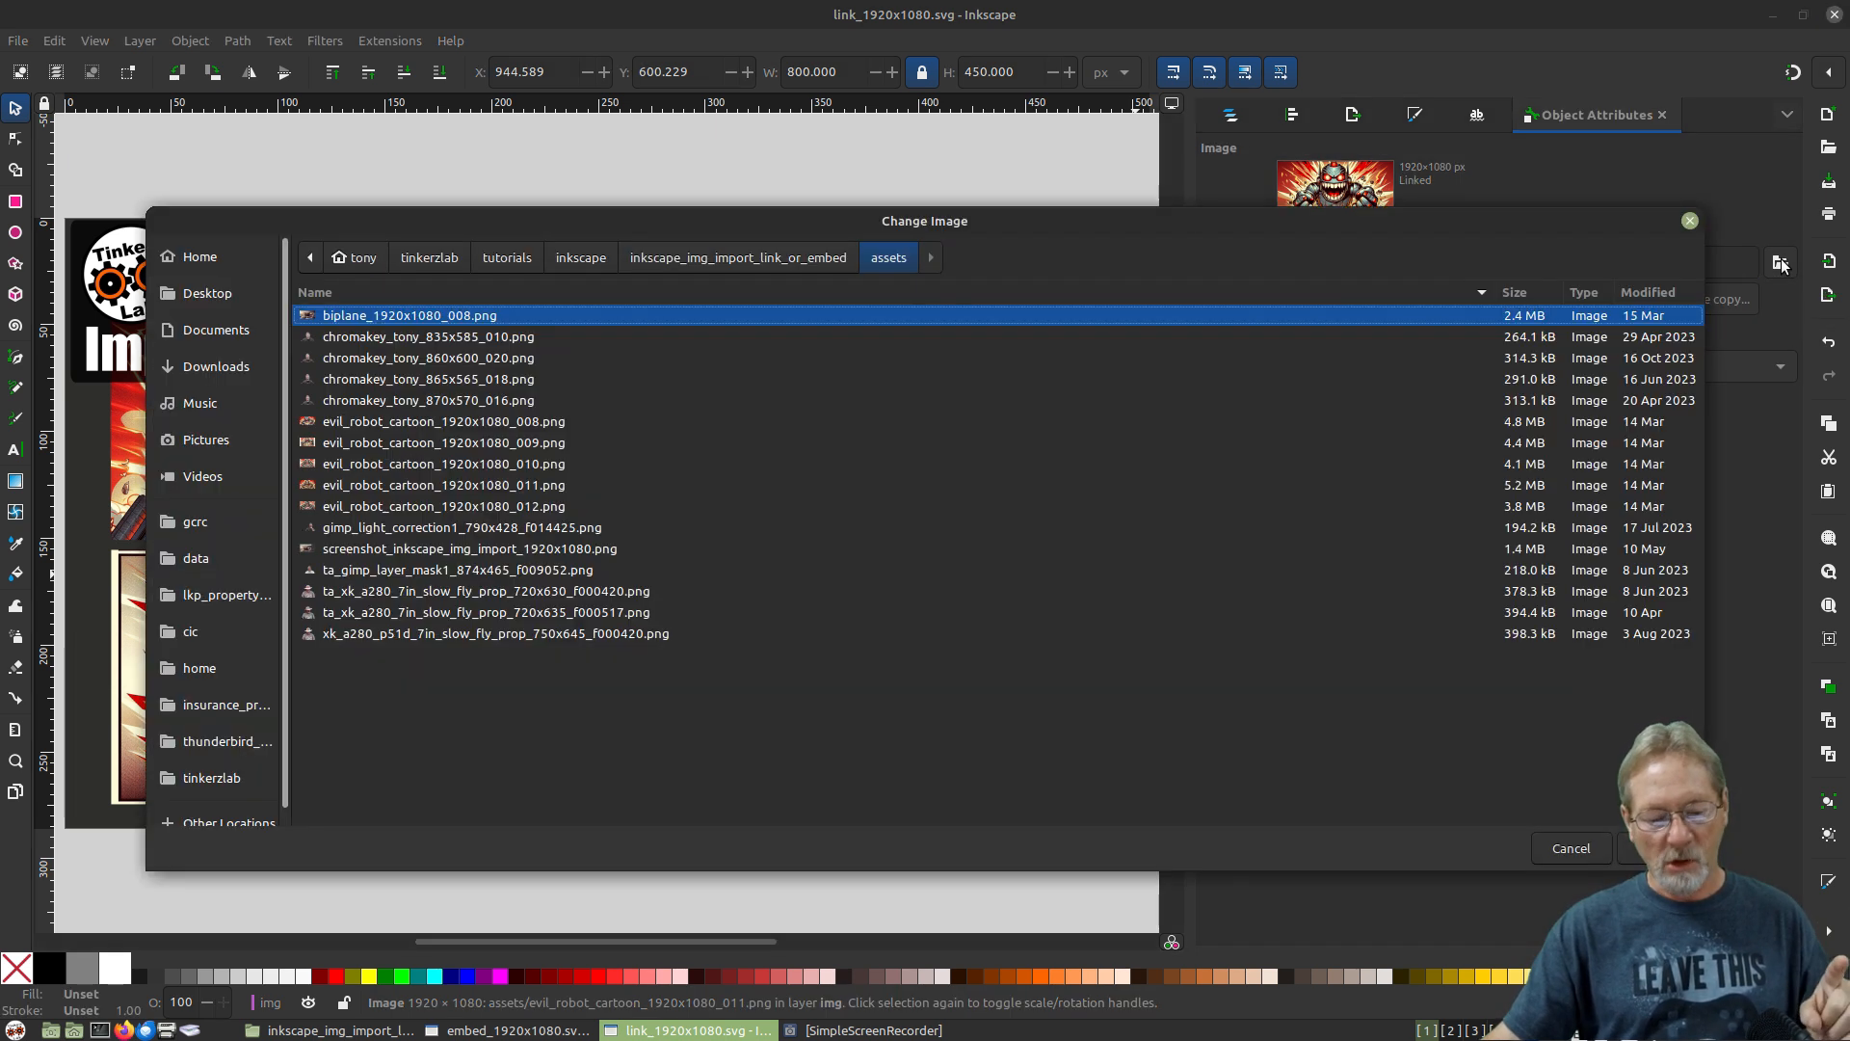
left_click(546, 508)
double_click(546, 506)
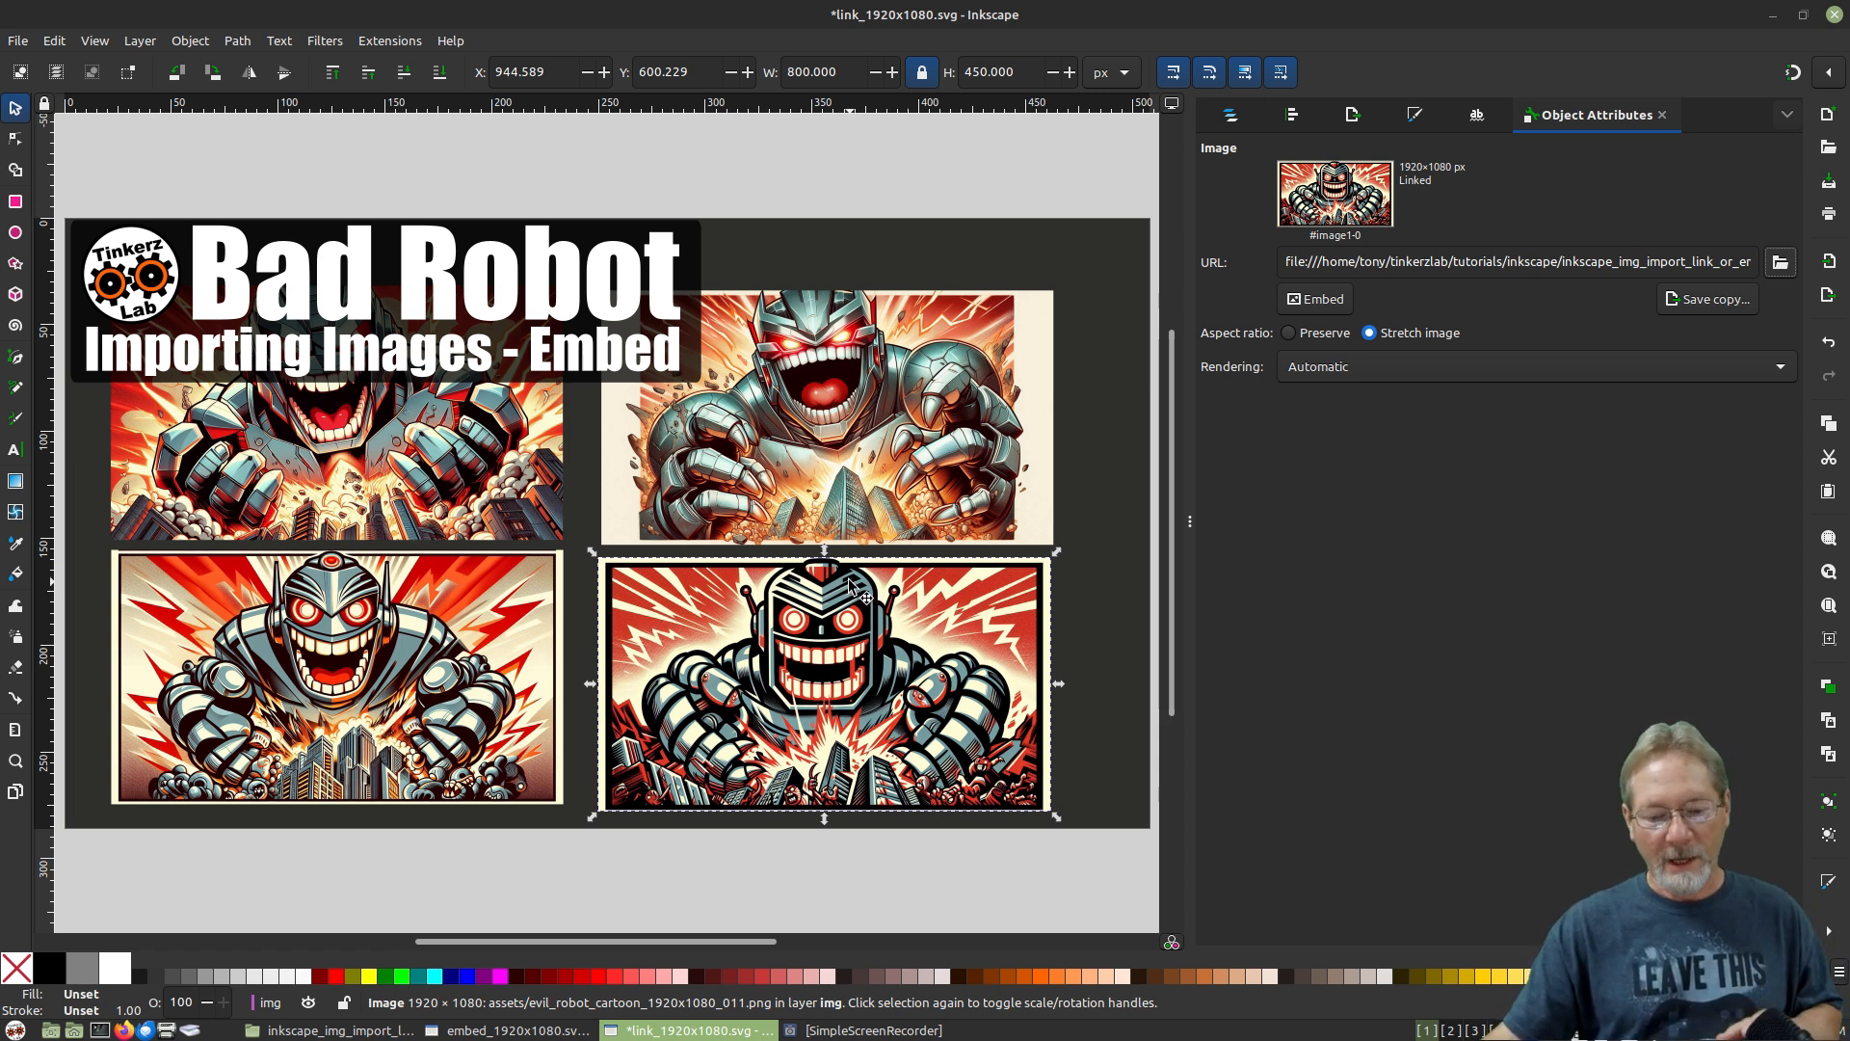
Change the upper-right robot's linked file to evil_robot_cartoon_1920x1080_011.png, deselect it, and save the document.
left_click(825, 455)
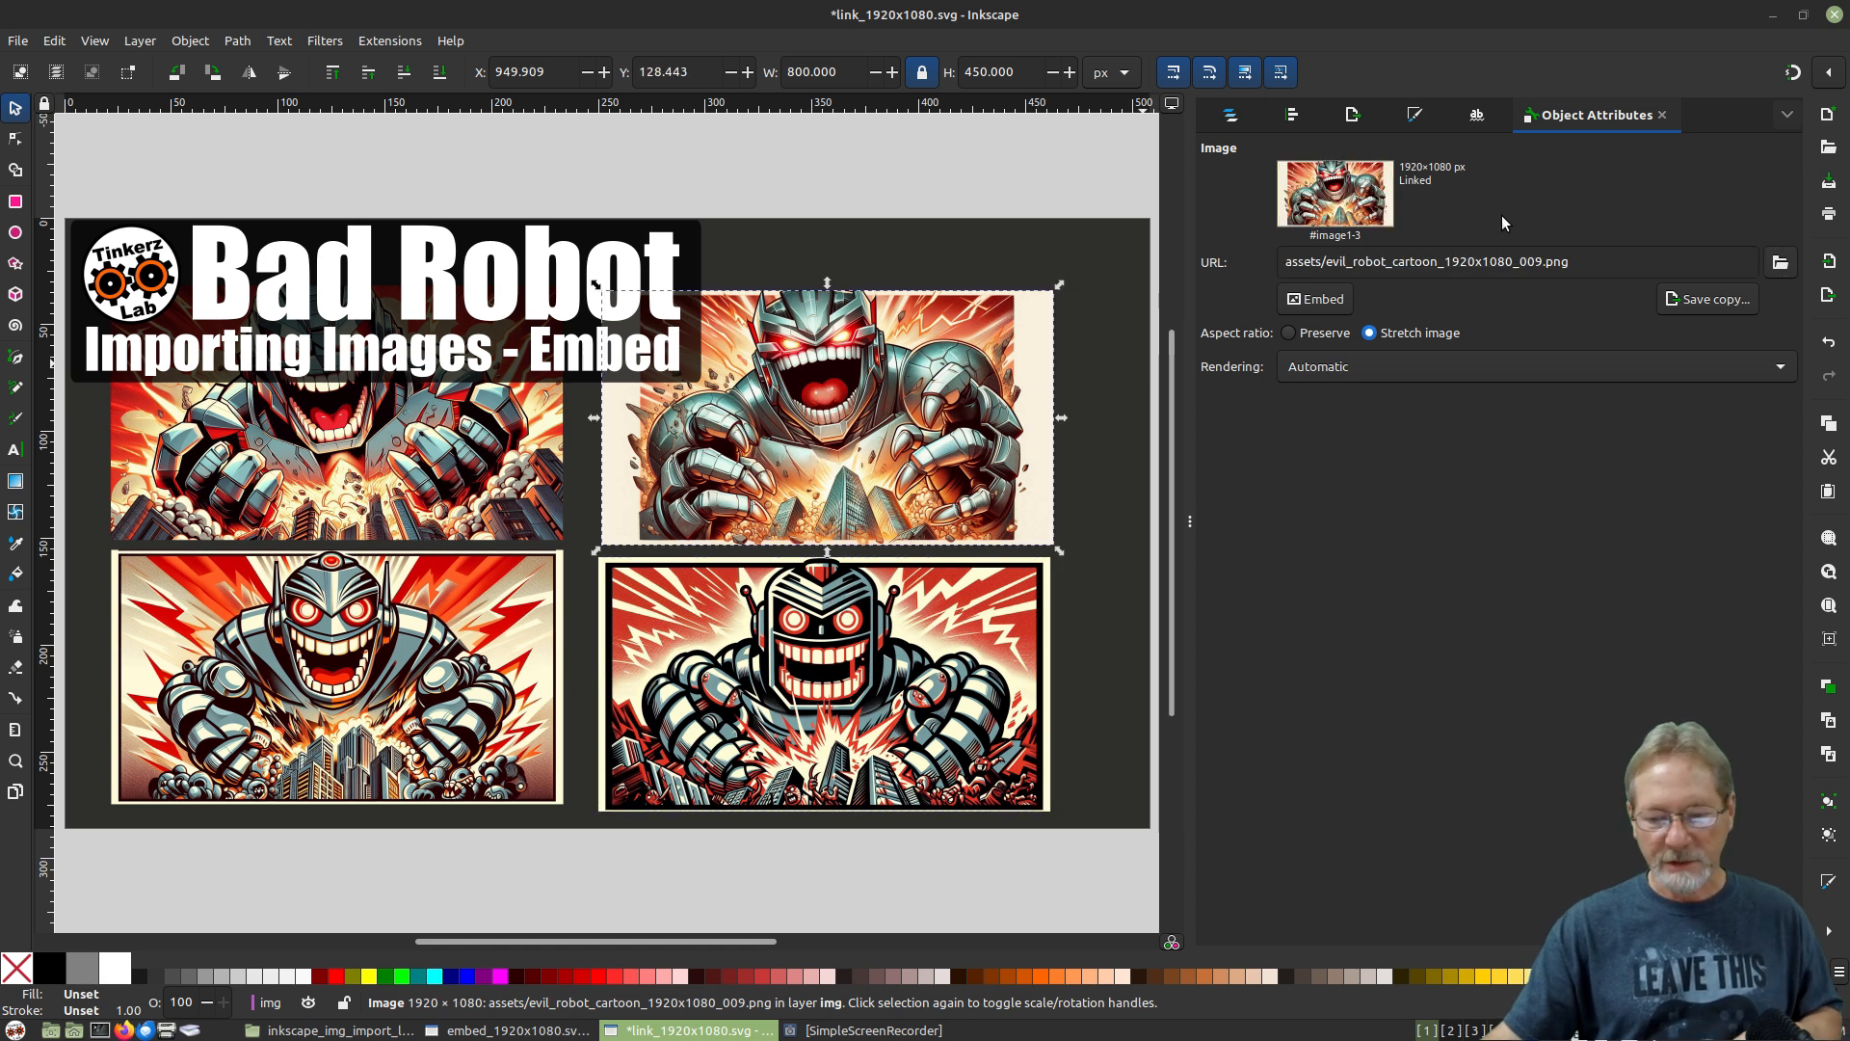
left_click(1780, 261)
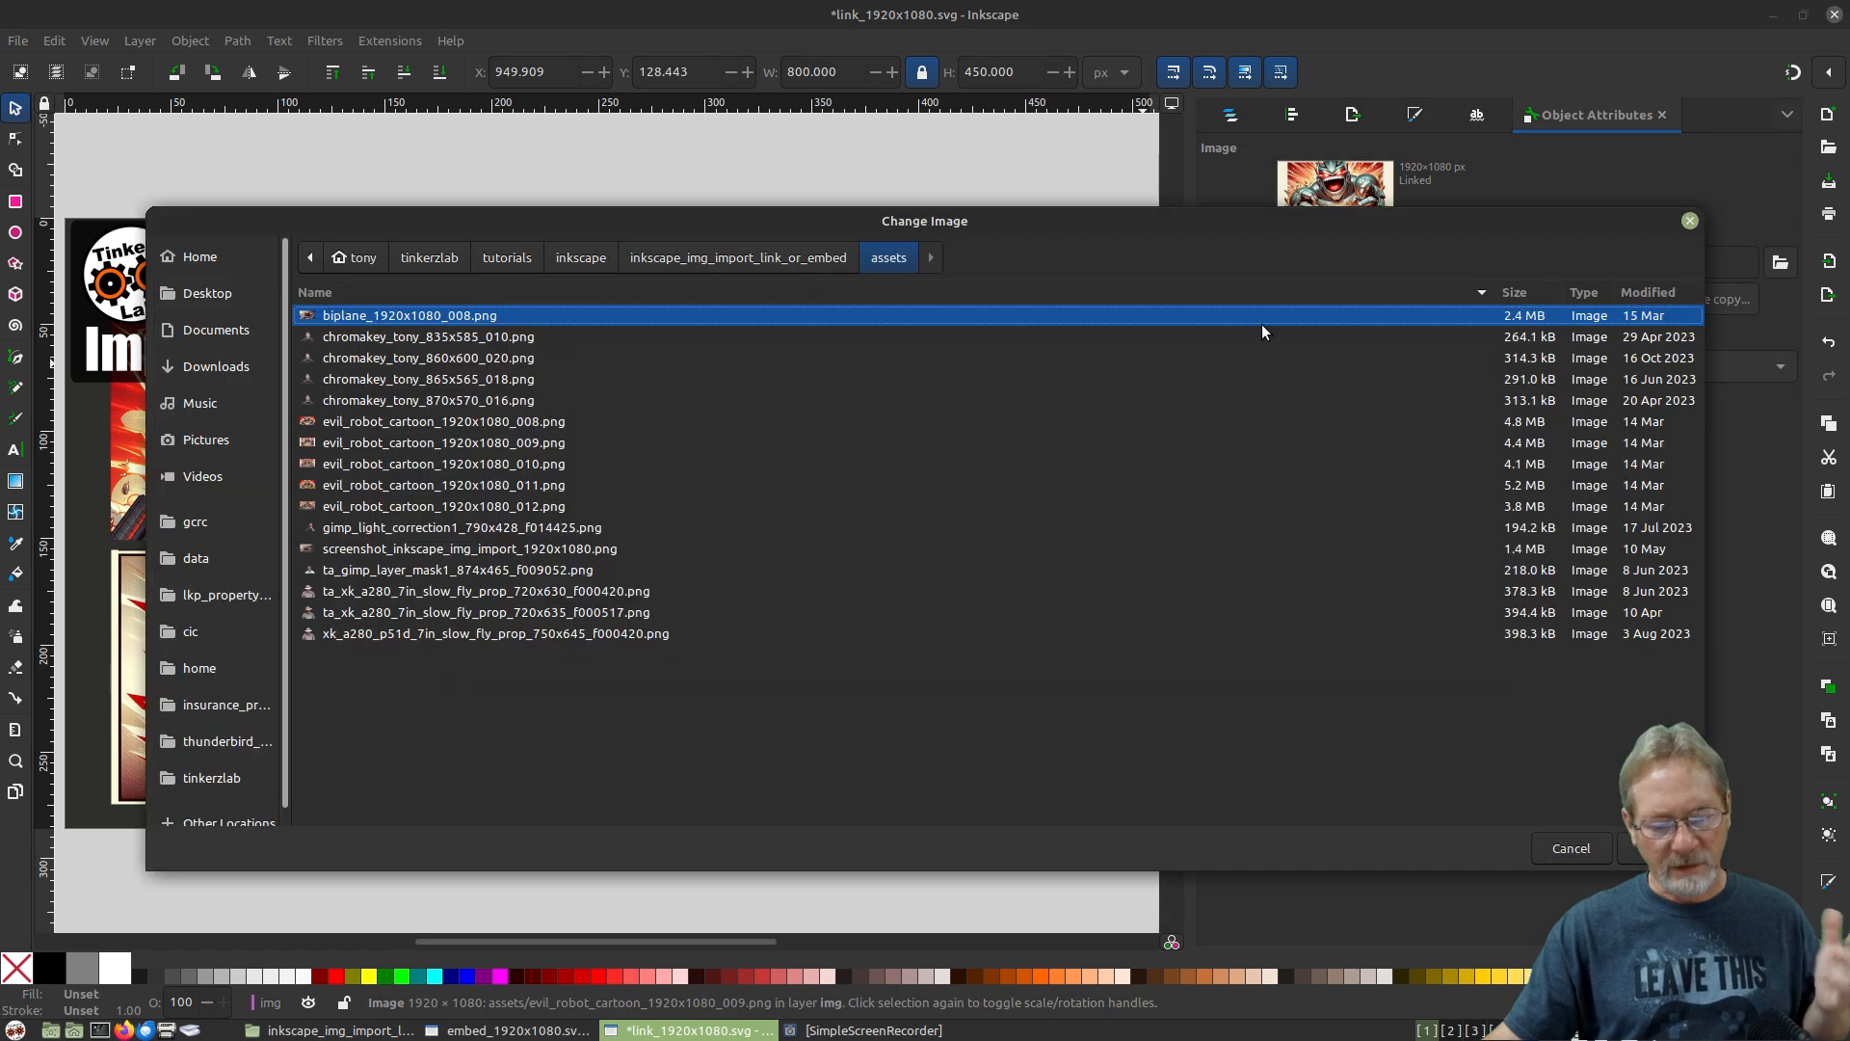
double_click(524, 482)
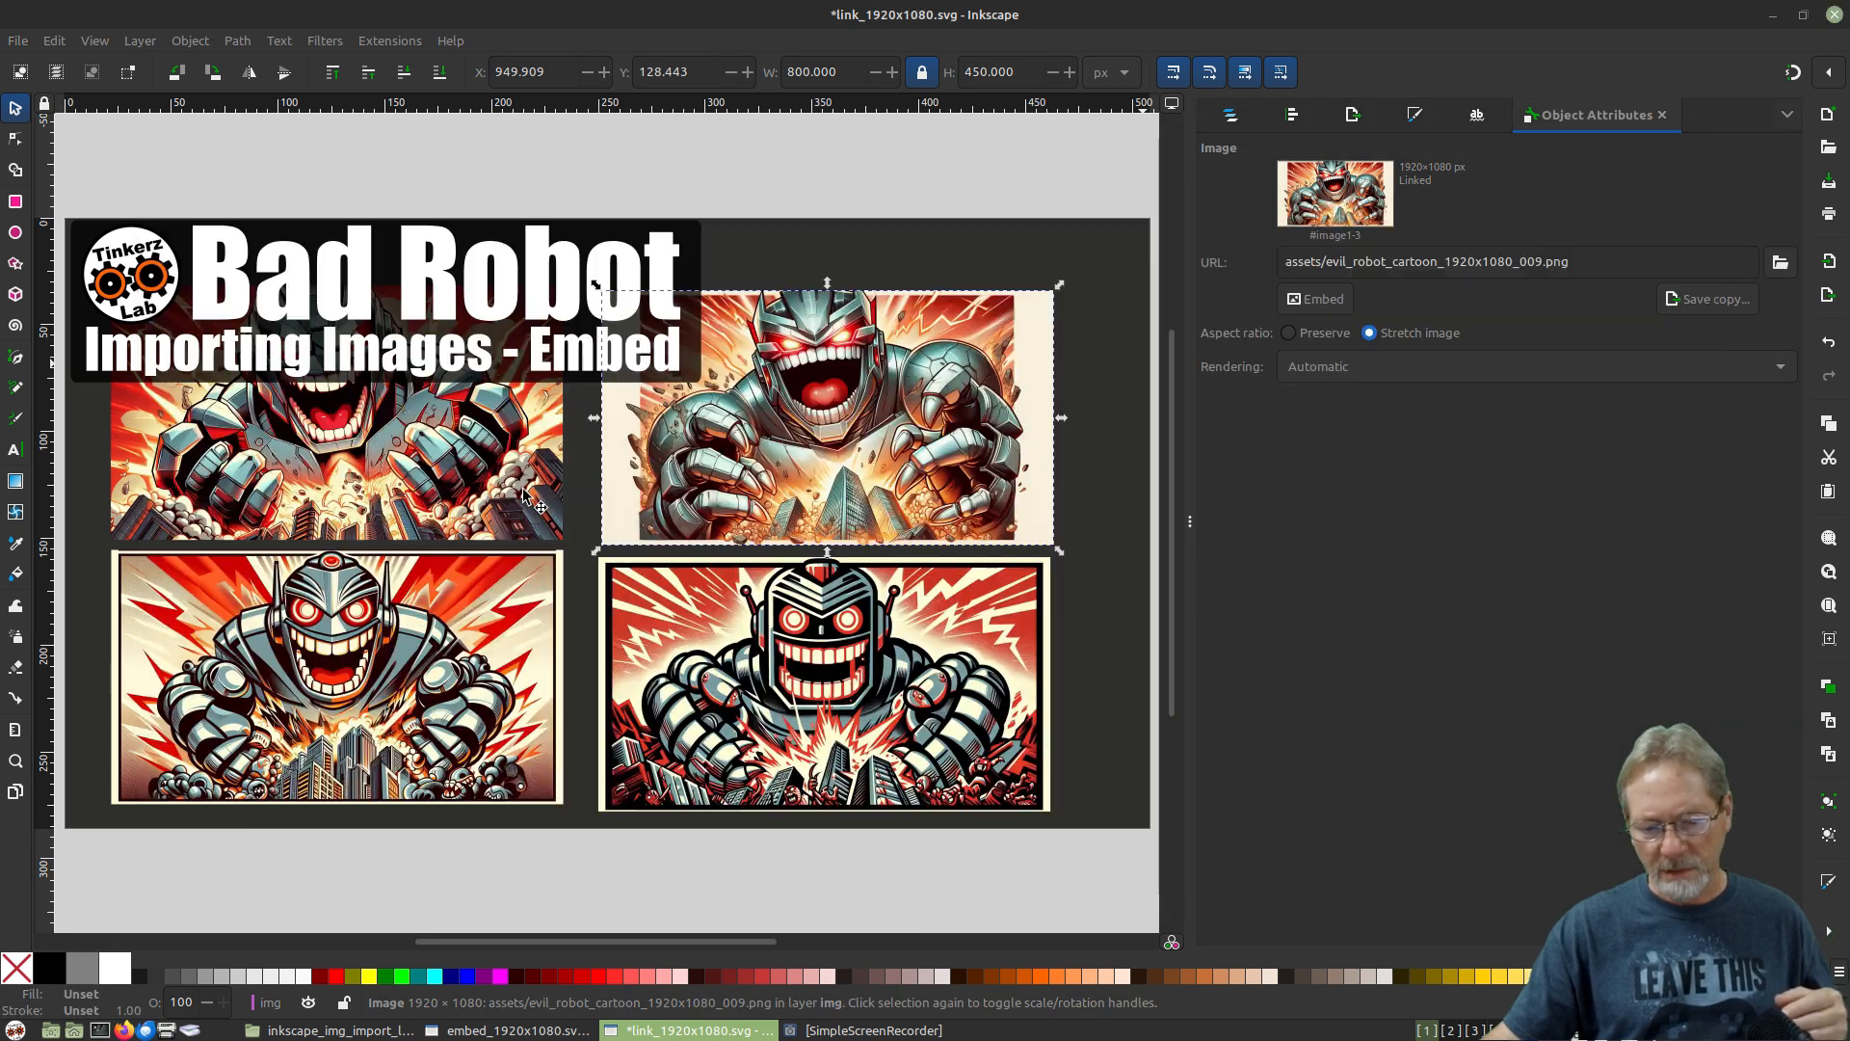
left_click(1107, 524)
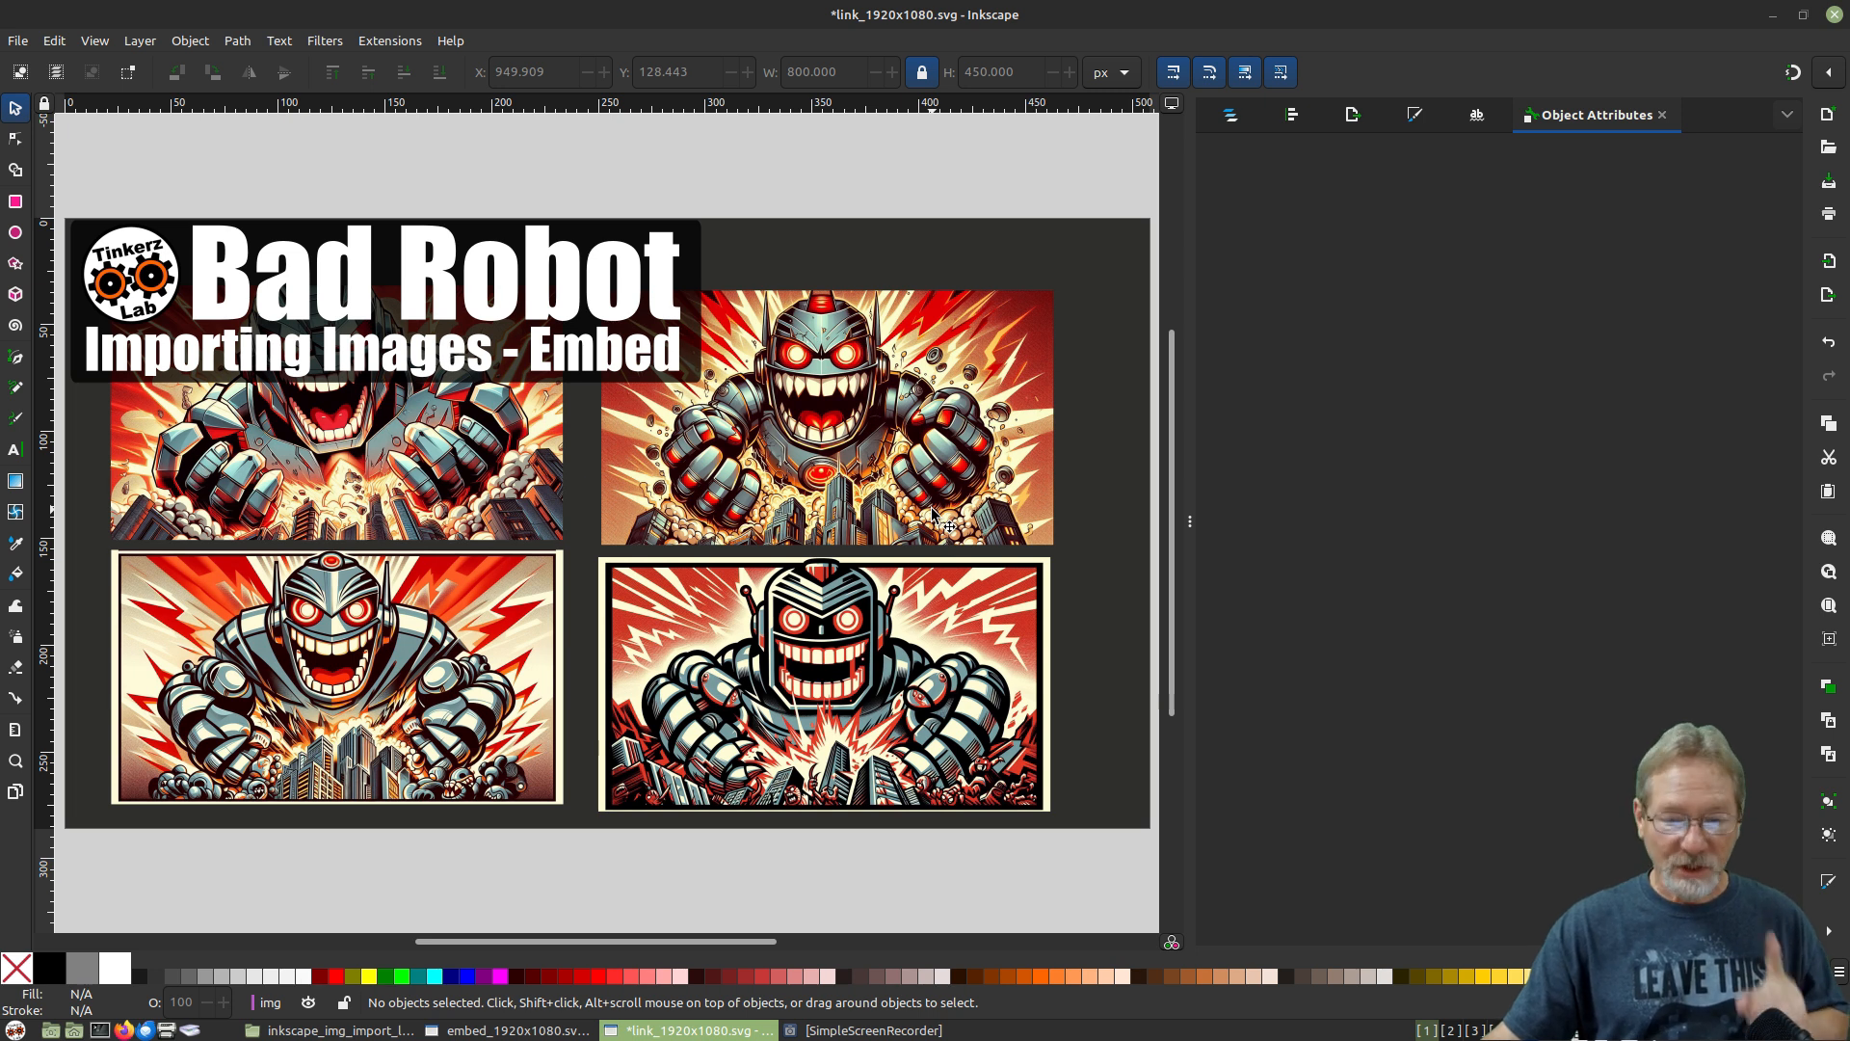
left_click(1827, 183)
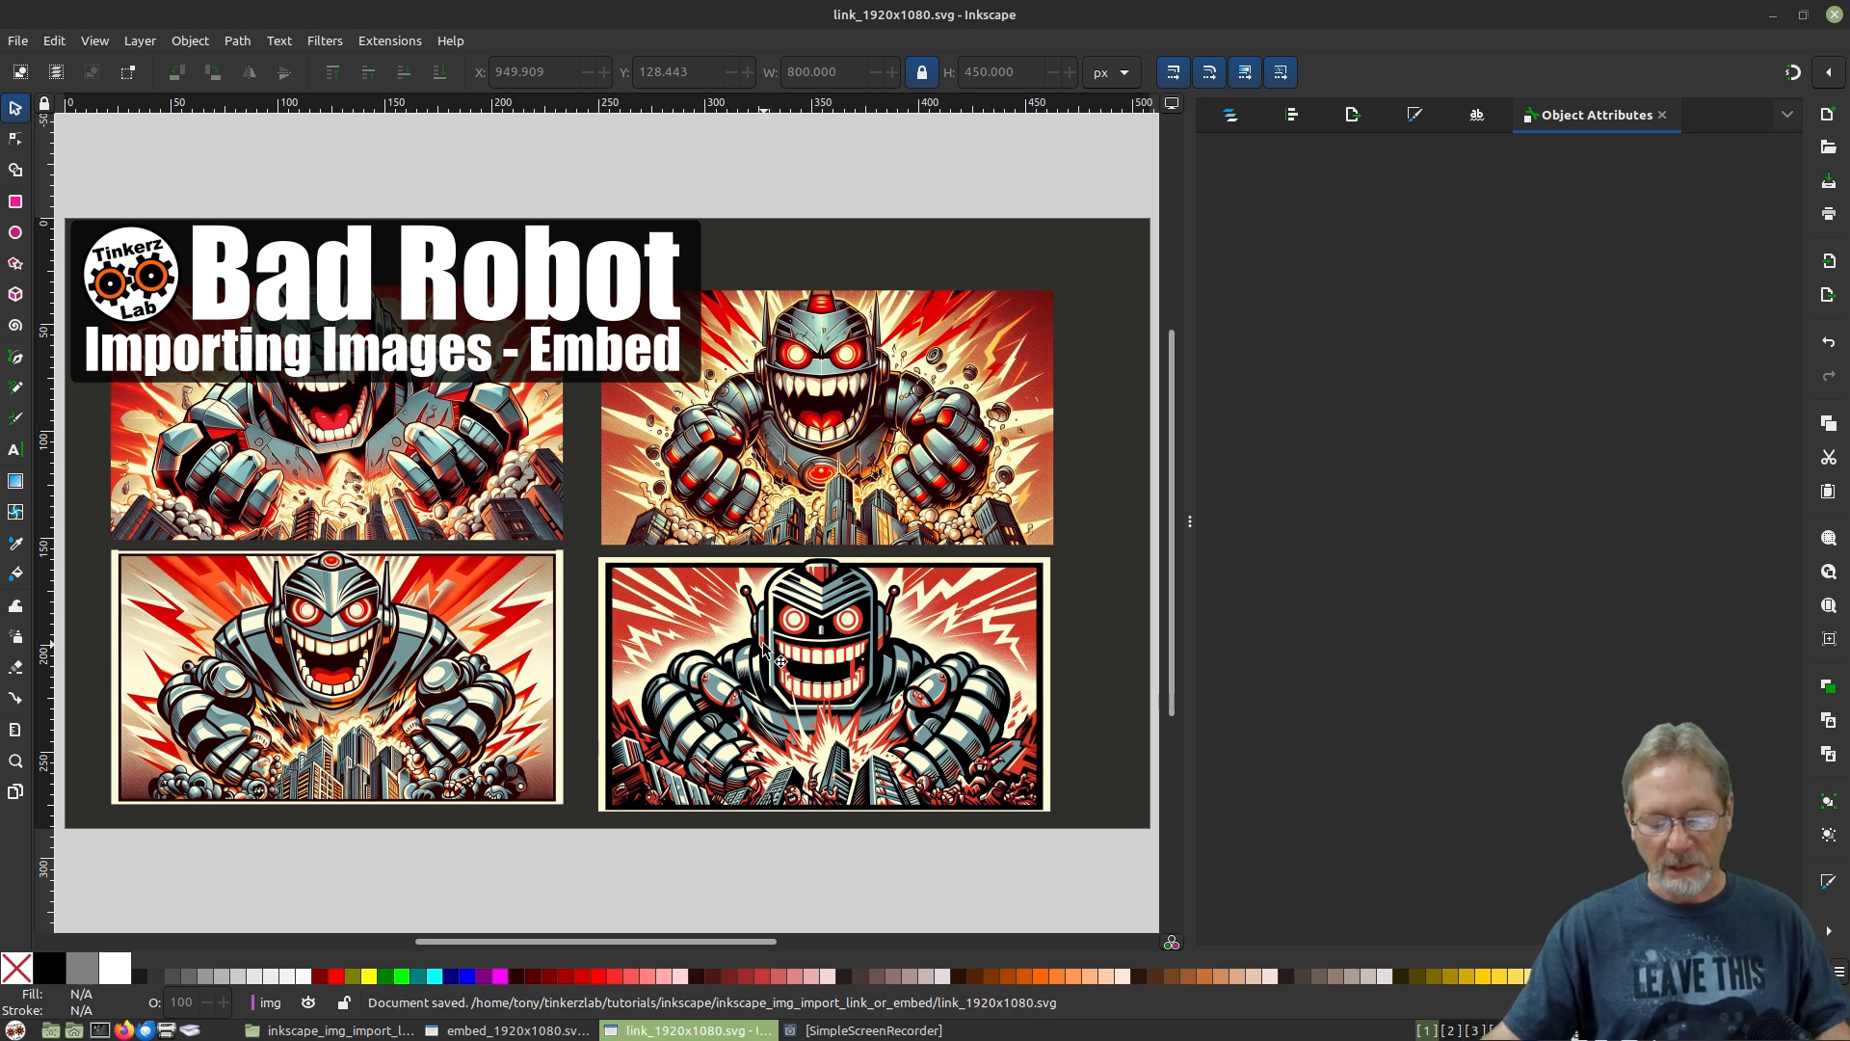
Switch to the file manager, examine the images in the project's assets folder, and go back up to the parent inkscape folder.
left_click(385, 1030)
left_click(842, 643)
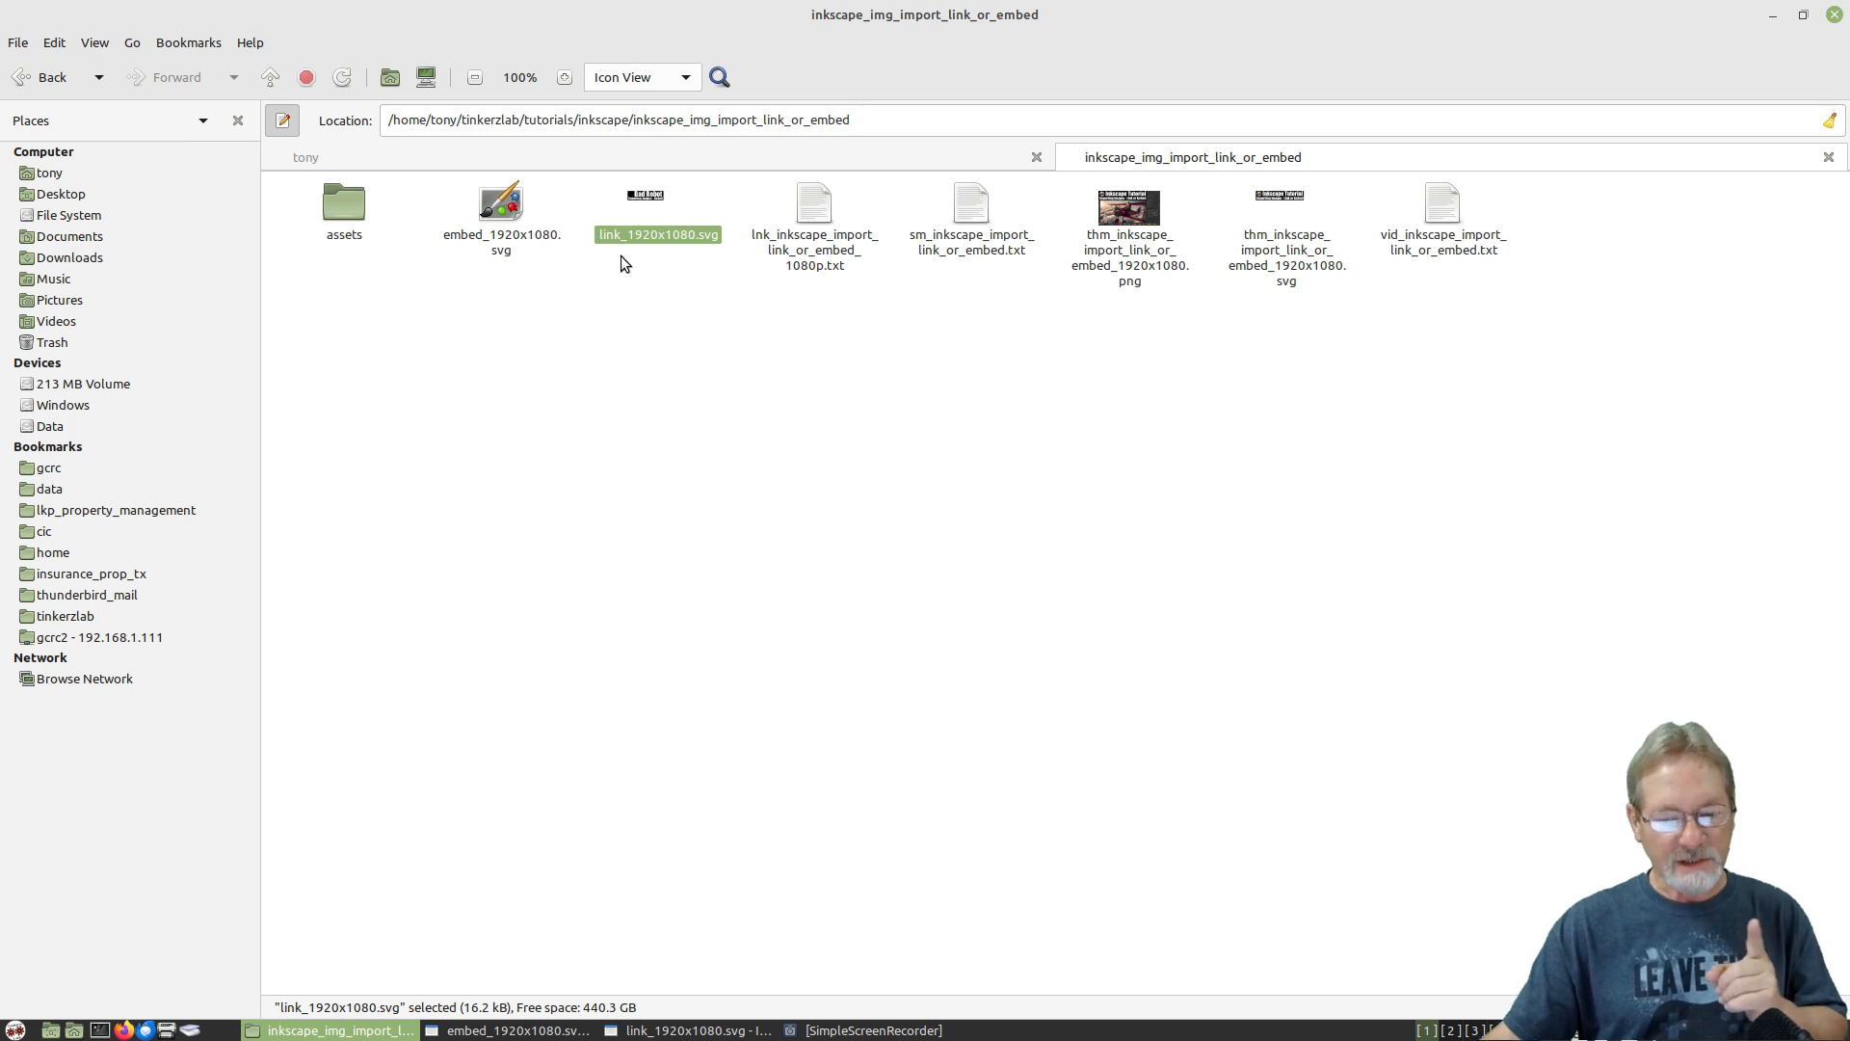
double_click(353, 208)
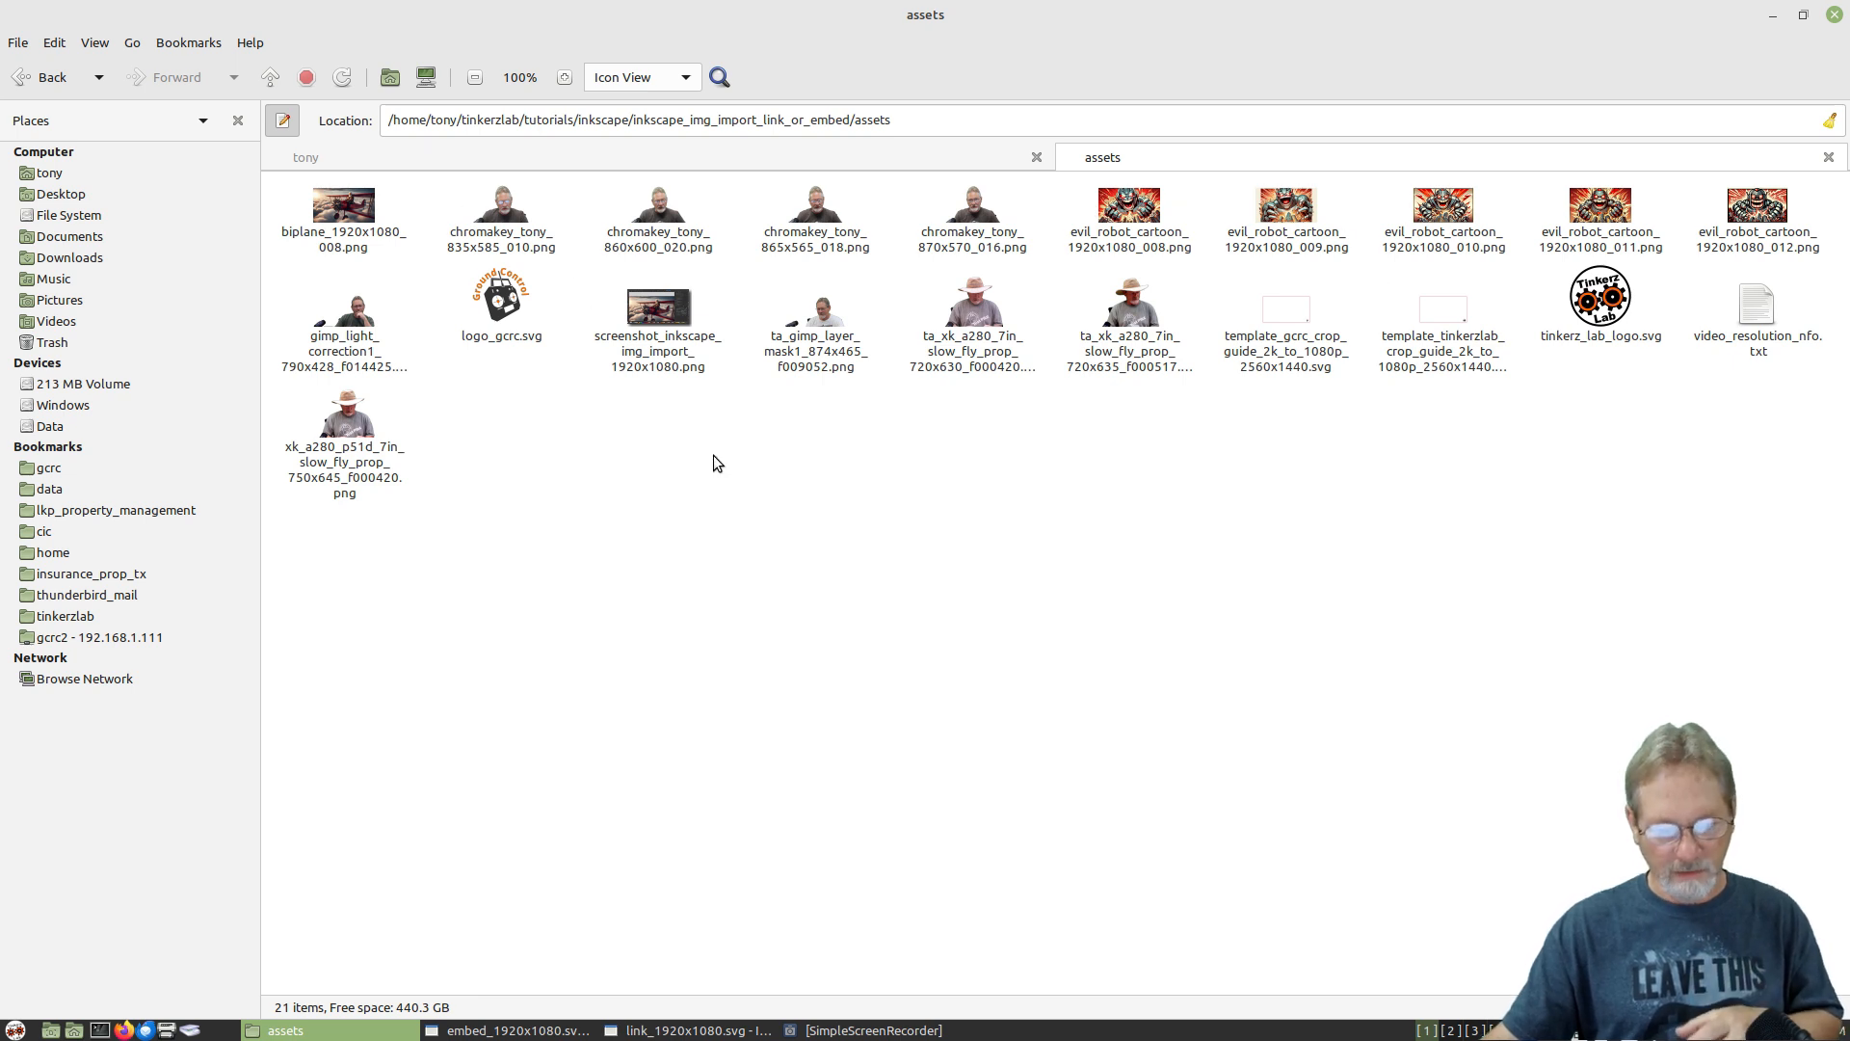
left_click(262, 79)
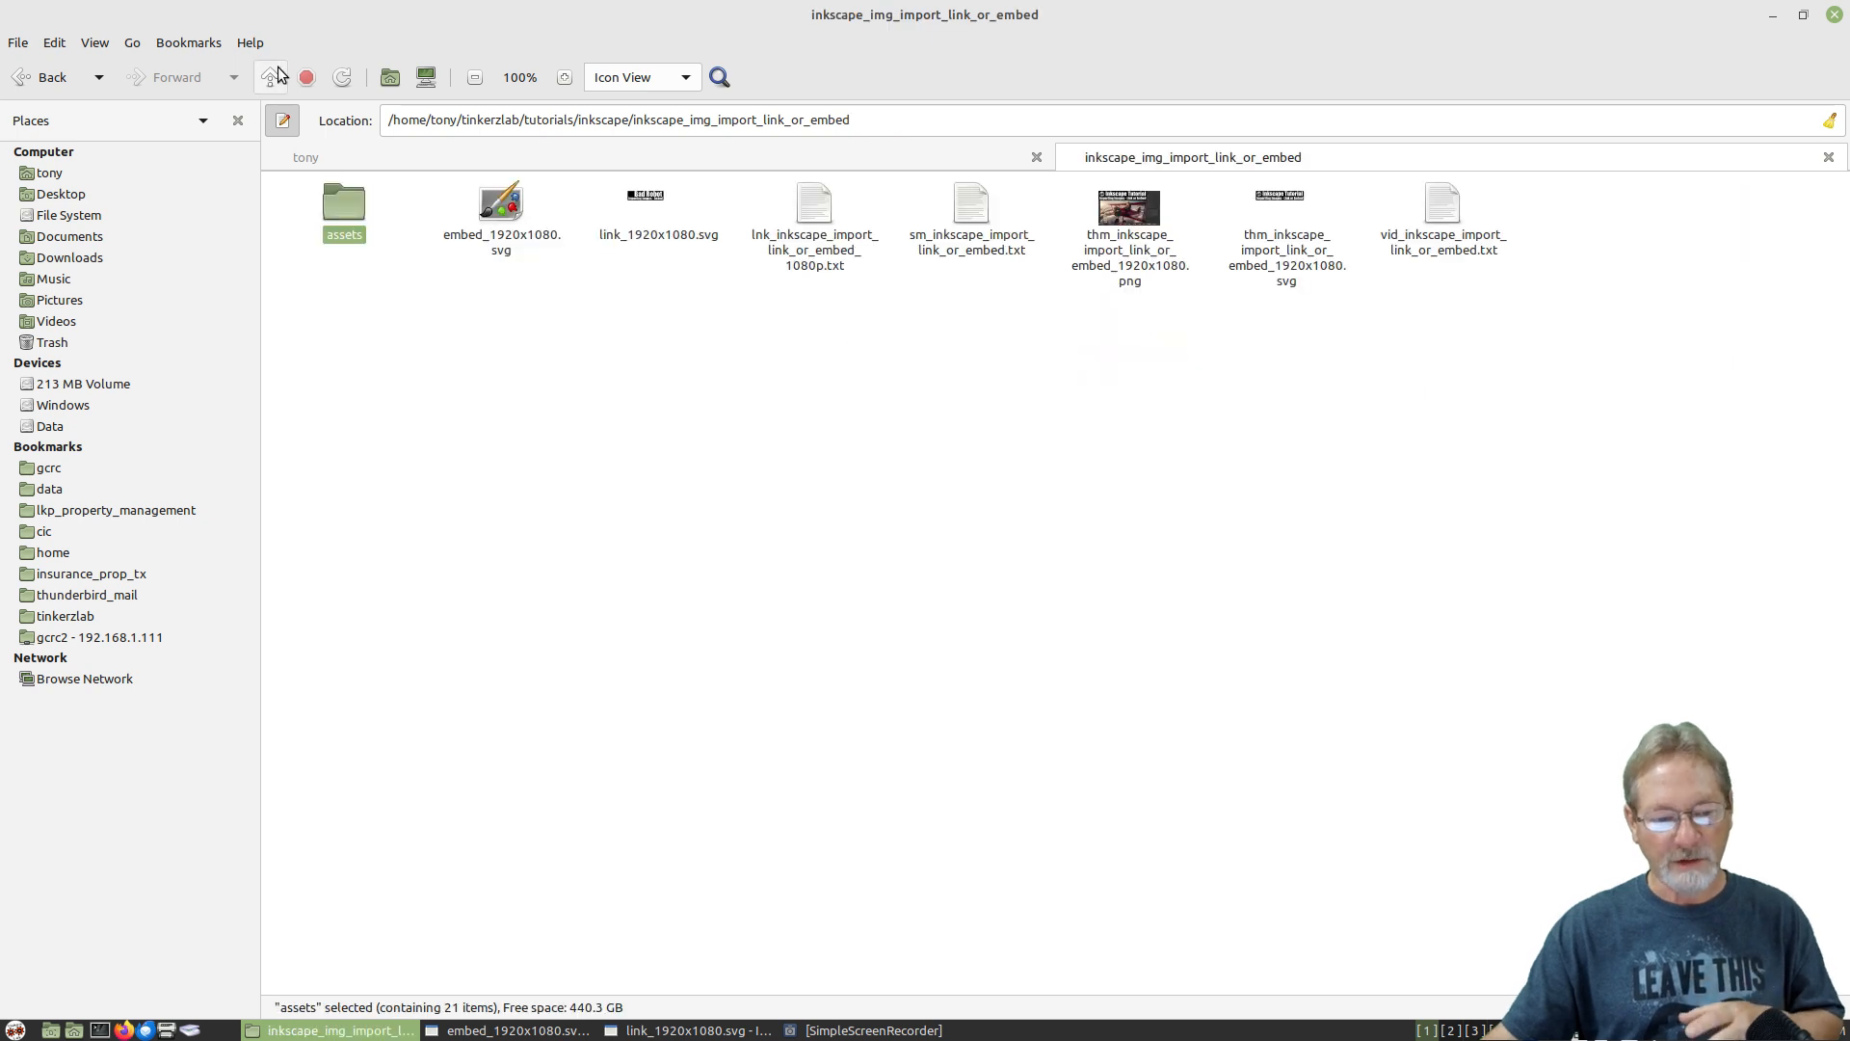
left_click(270, 77)
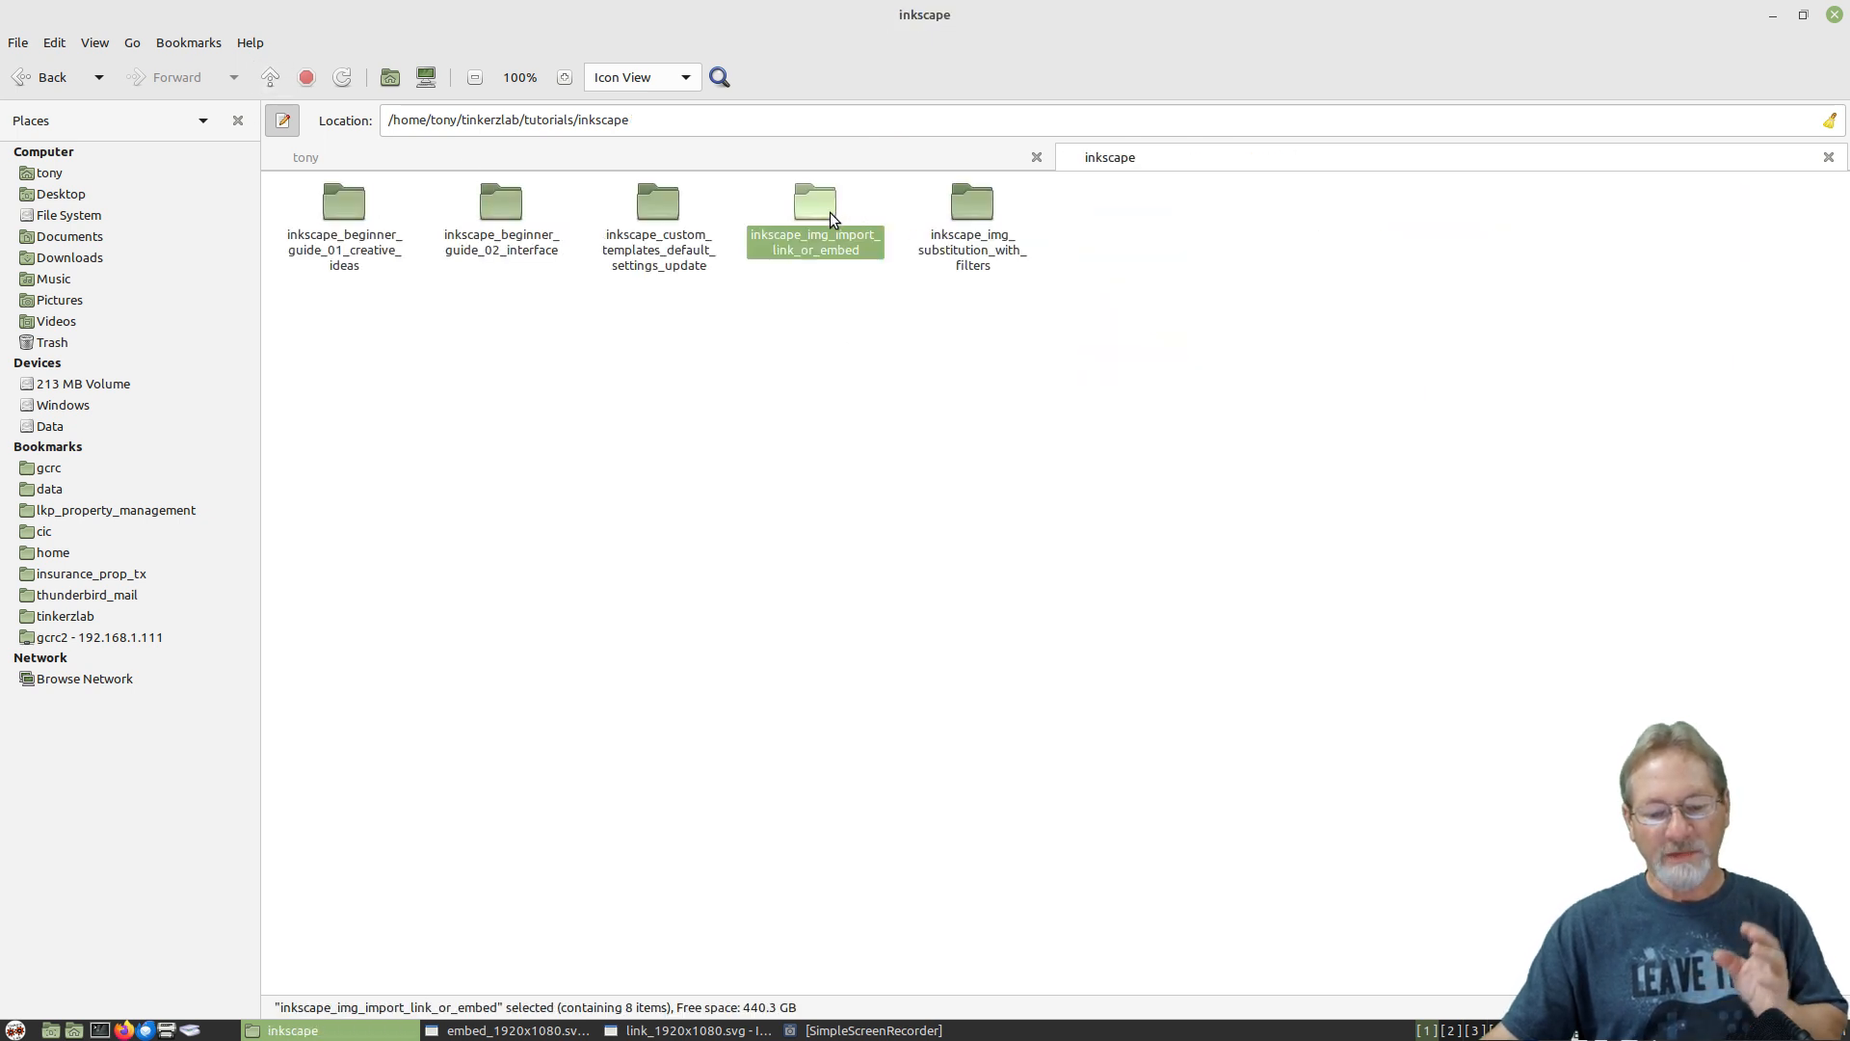